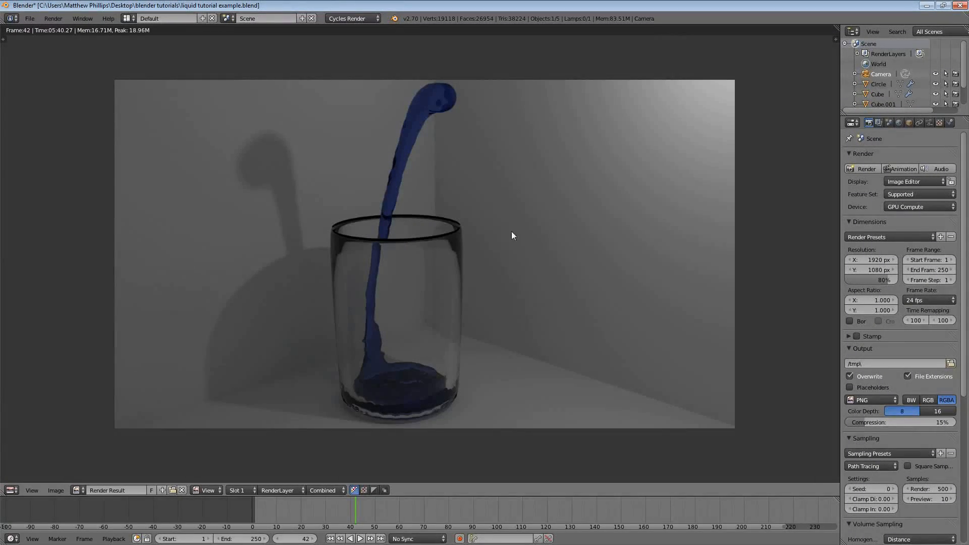
- Leave the render result and set the 3D view's shading to Solid
key(Escape)
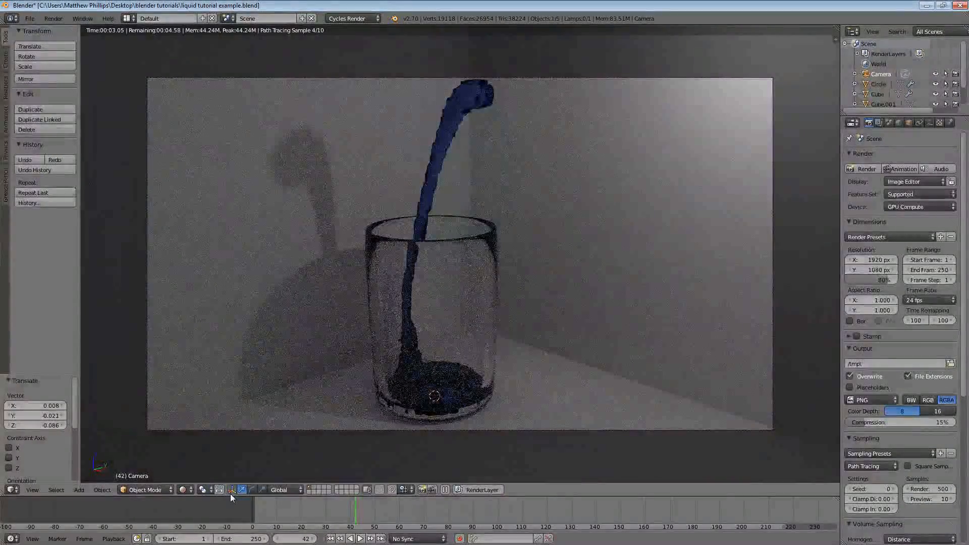
click(191, 490)
click(192, 456)
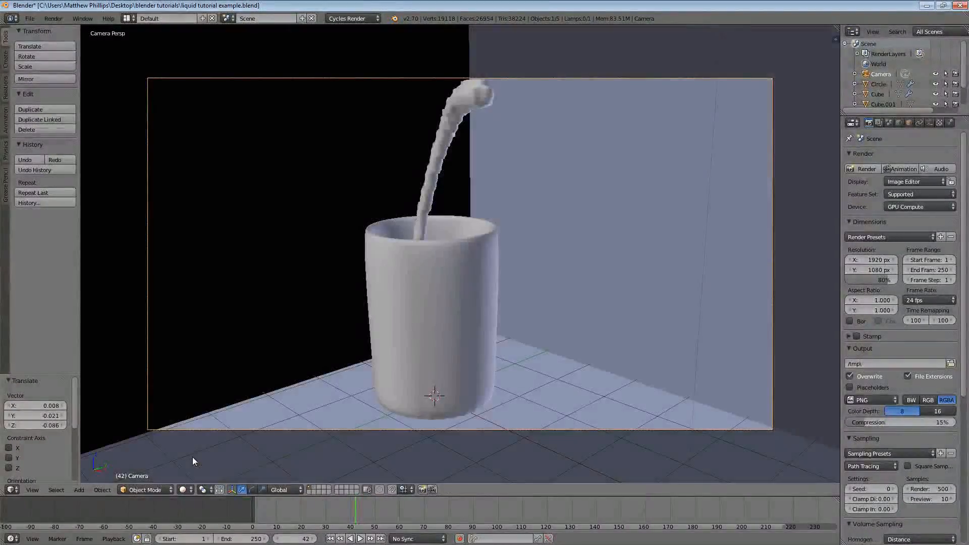
- Select the glass and examine the glass, liquid stream and room from outside the camera view
mouse_move(426, 317)
middle_down()
mouse_move(507, 298)
mouse_move(429, 290)
mouse_move(476, 311)
middle_up()
scroll(507, 298, down, 3)
scroll(432, 291, up, 2)
scroll(476, 311, up, 4)
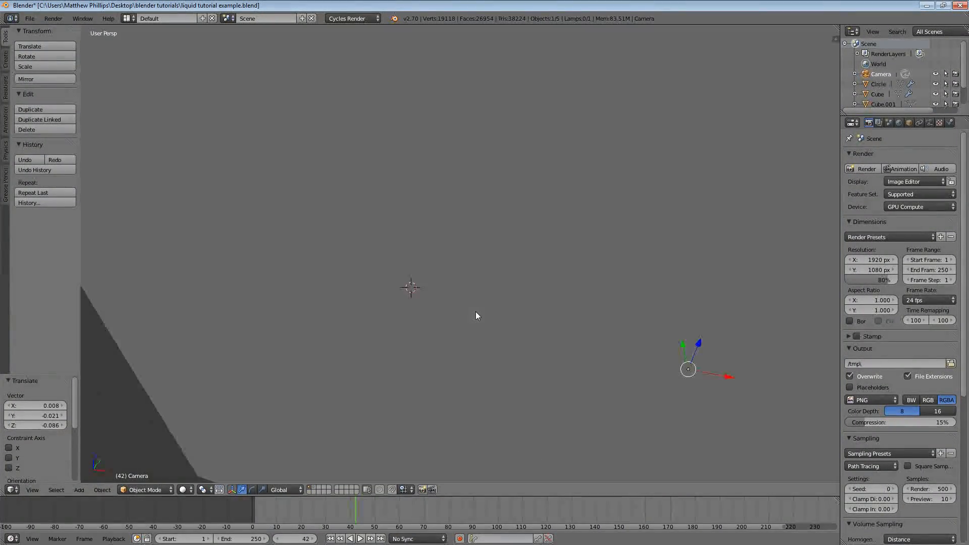
scroll(475, 316, up, 1)
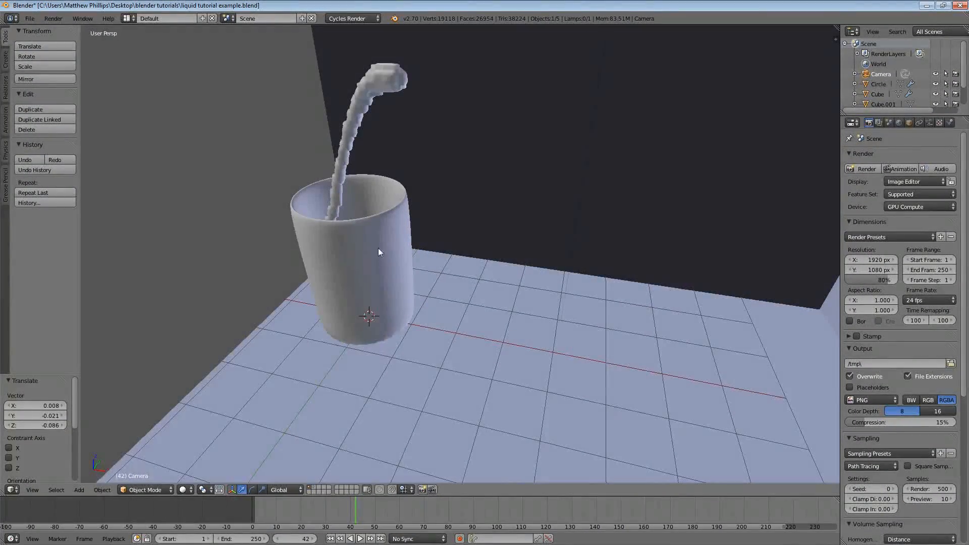
right_click(301, 233)
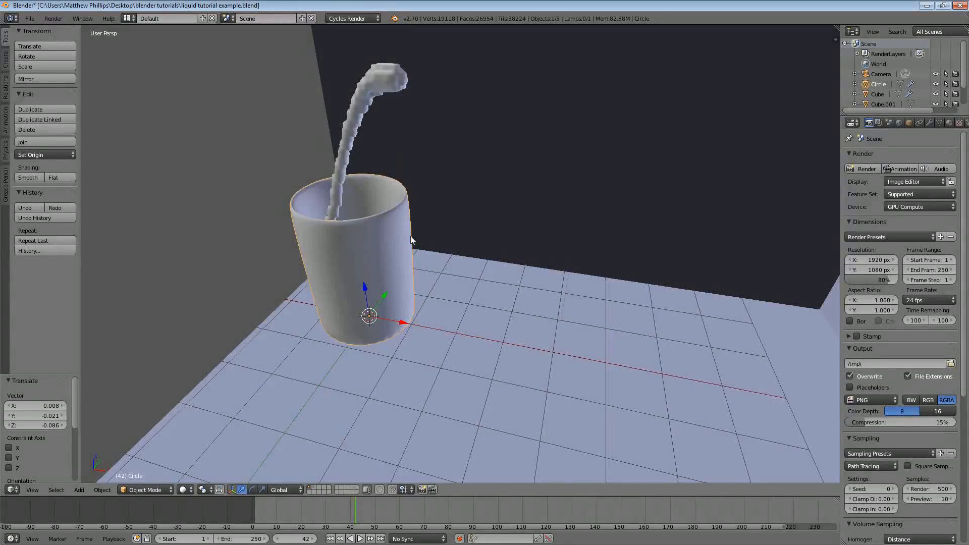
middle_drag(411, 236, 399, 253)
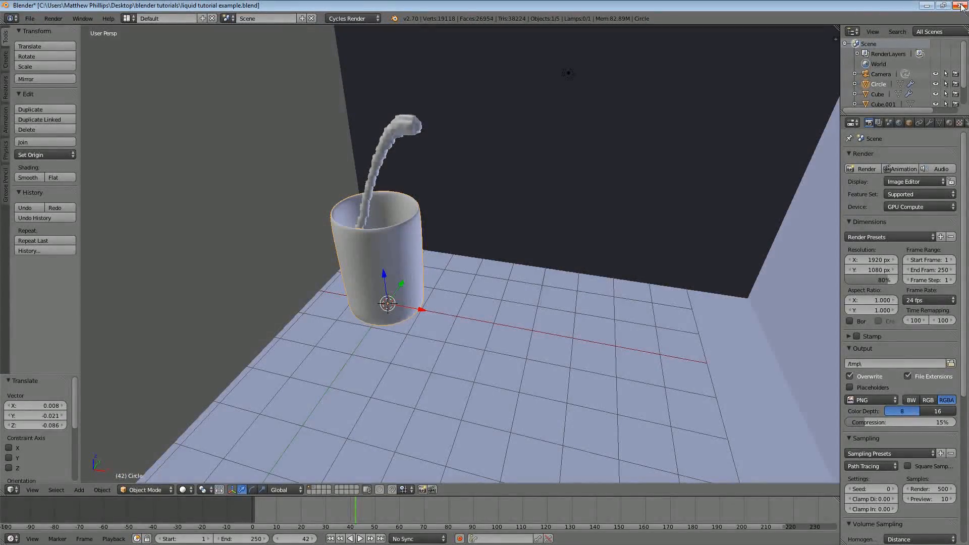
- Save and close the liquid tutorial example file, and begin with a fresh default scene
click(28, 18)
click(48, 95)
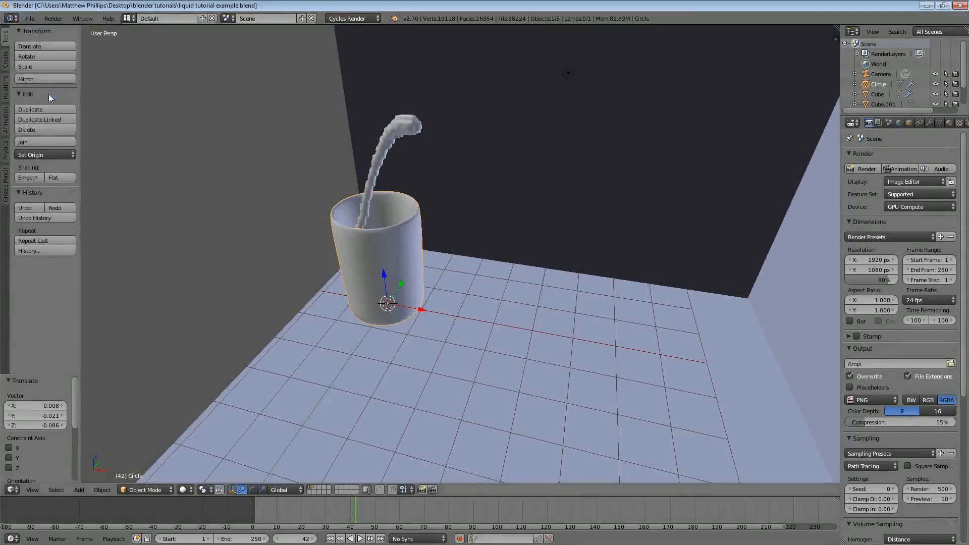
click(959, 5)
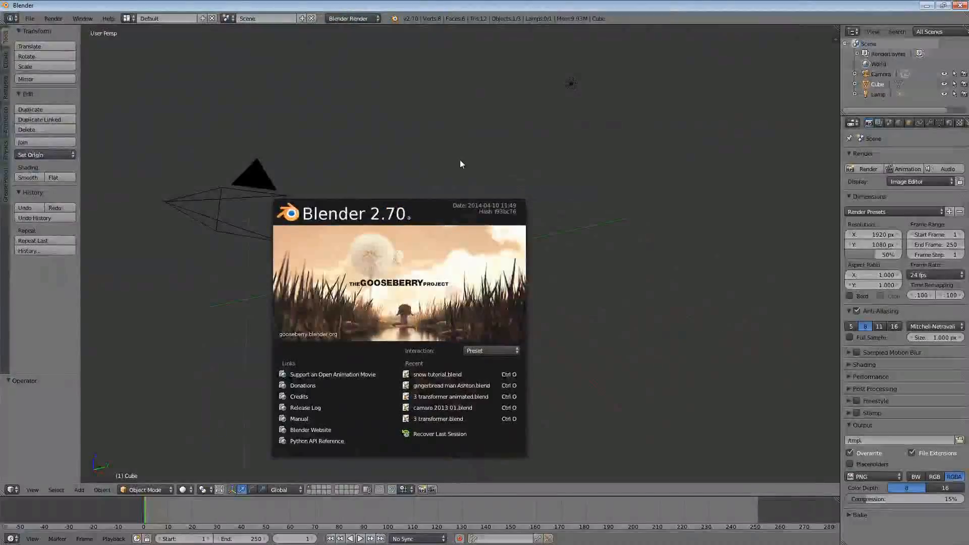
click(461, 161)
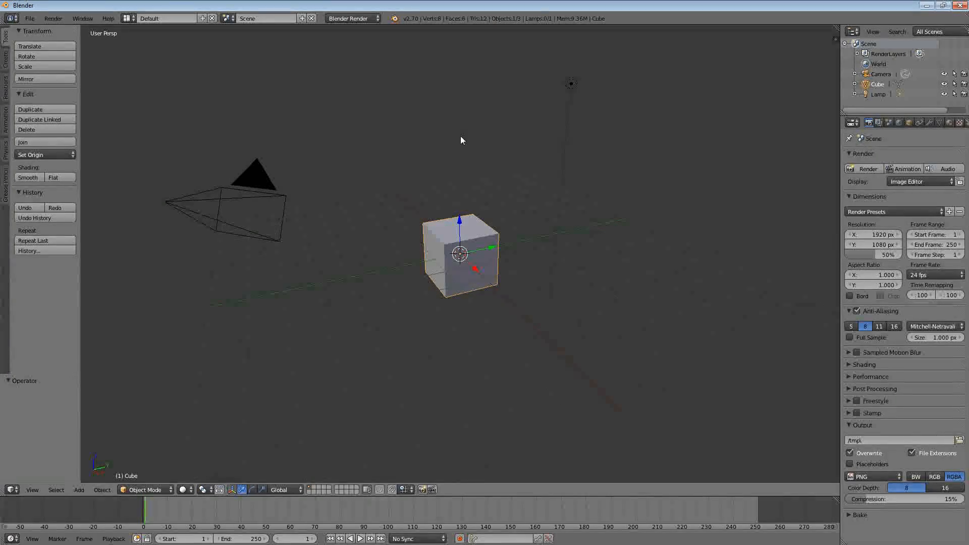
- Start the Screencast Keys display in the 3D view
key(n)
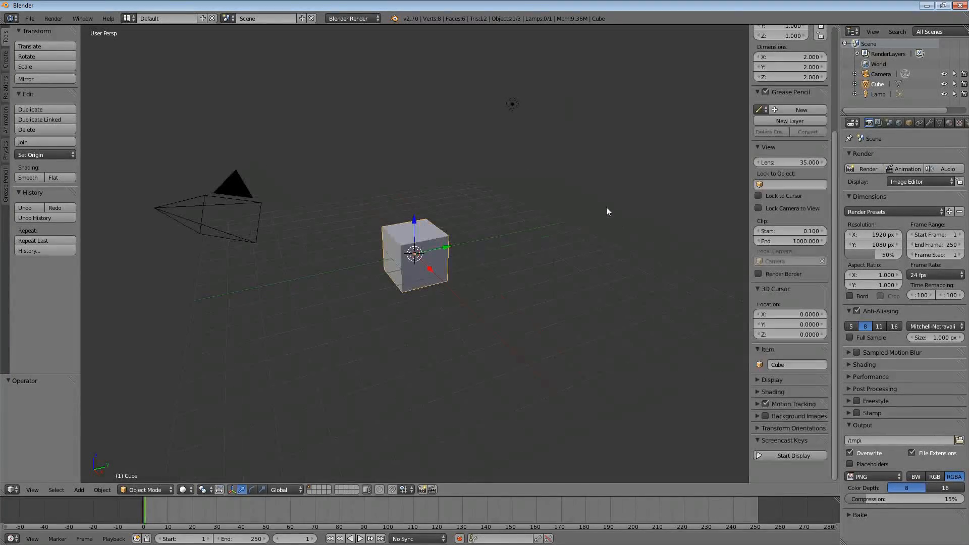
click(783, 456)
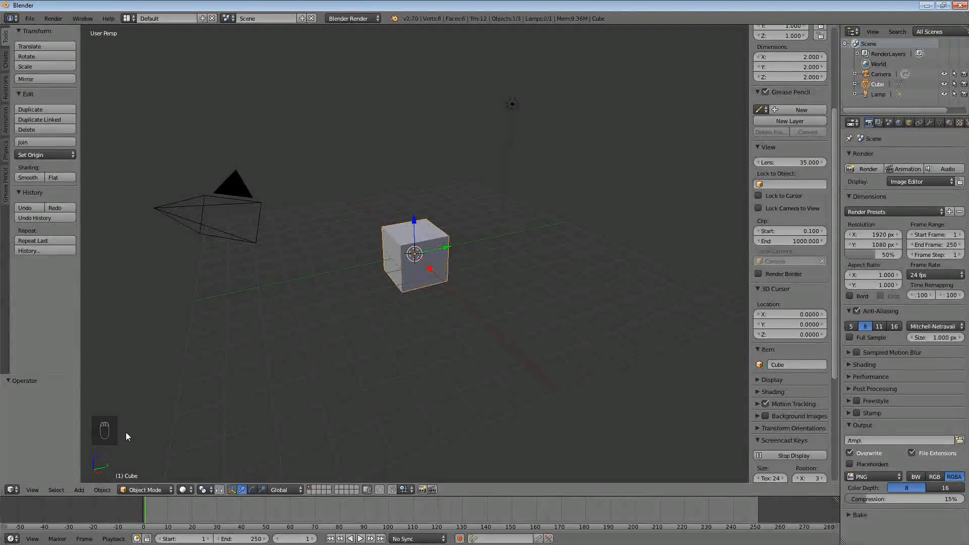
key(n)
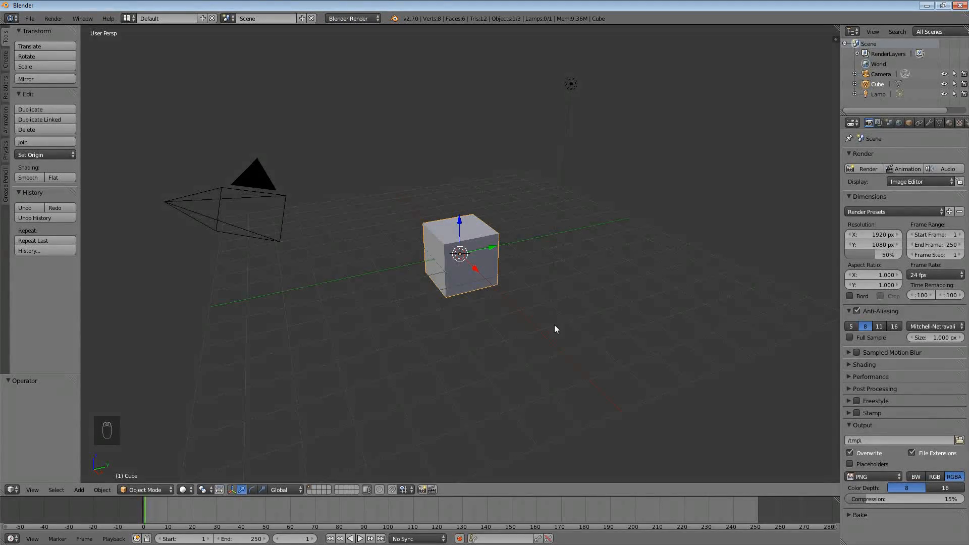
- Replace the default cube with a UV sphere that has 16 segments
key(x)
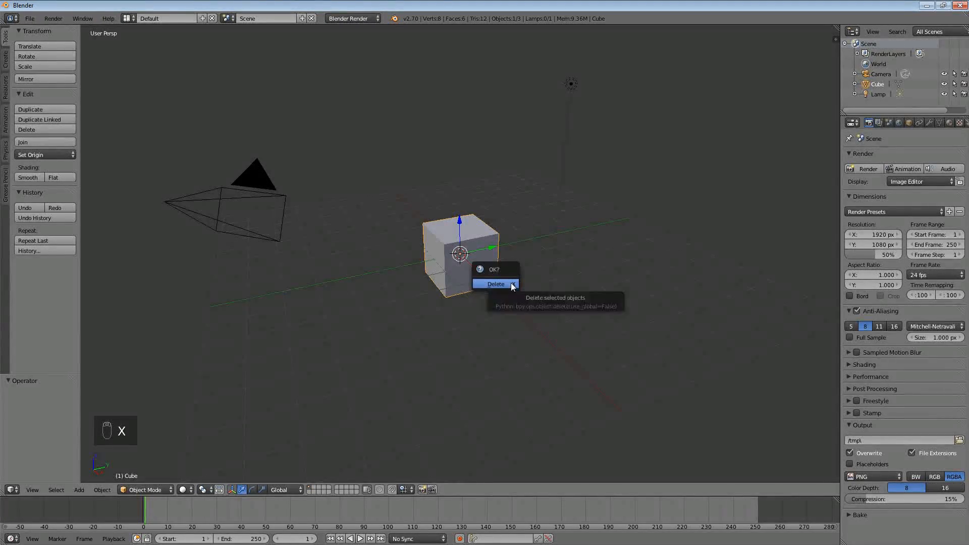
click(511, 283)
key(shift+a)
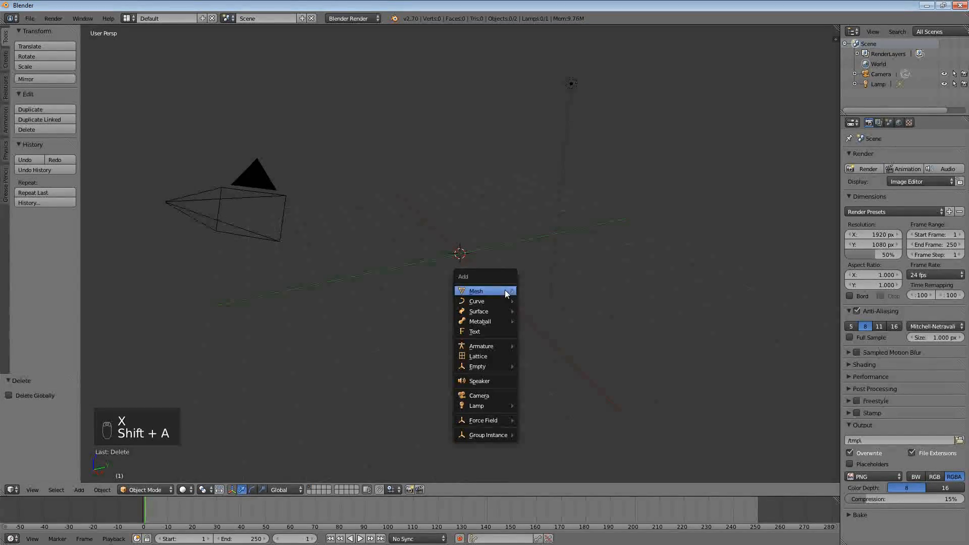
mouse_move(505, 290)
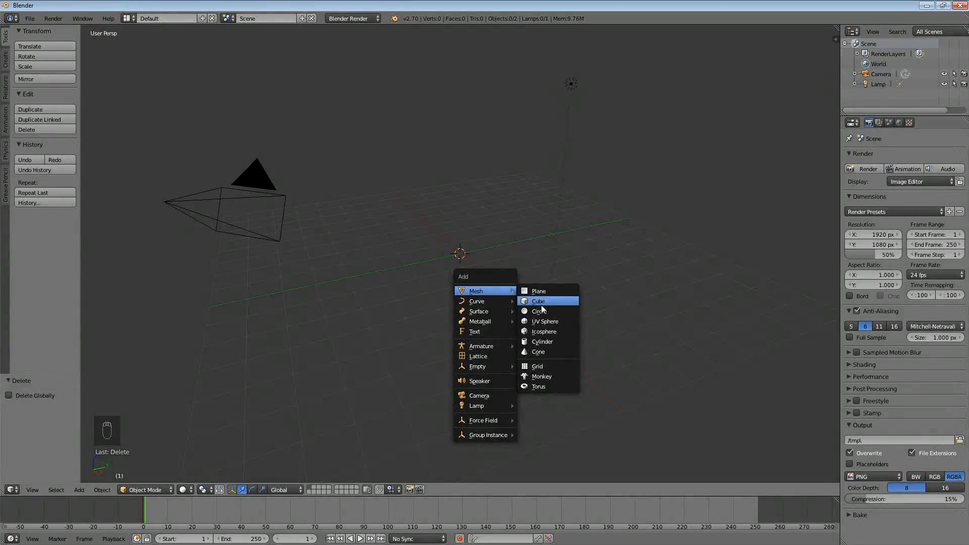
click(547, 322)
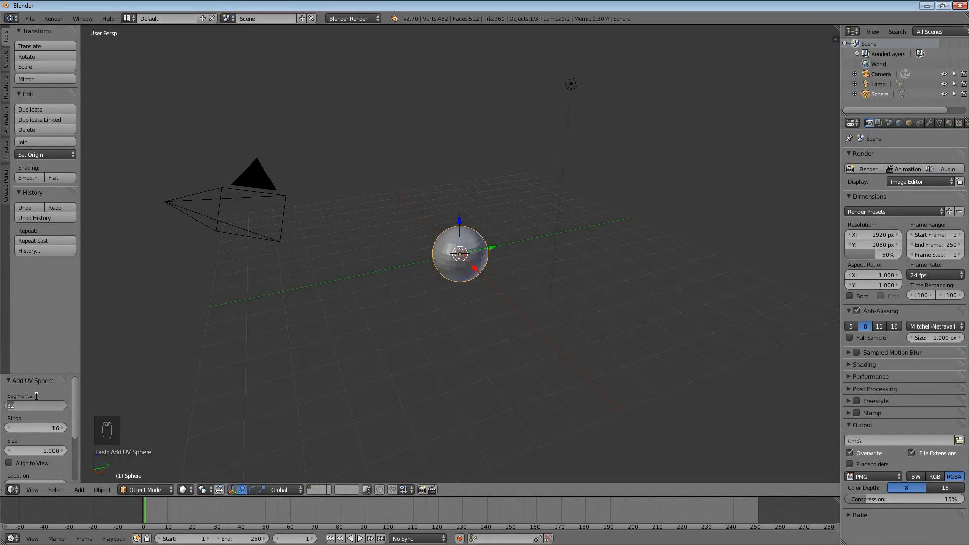
text(16)
key(Return)
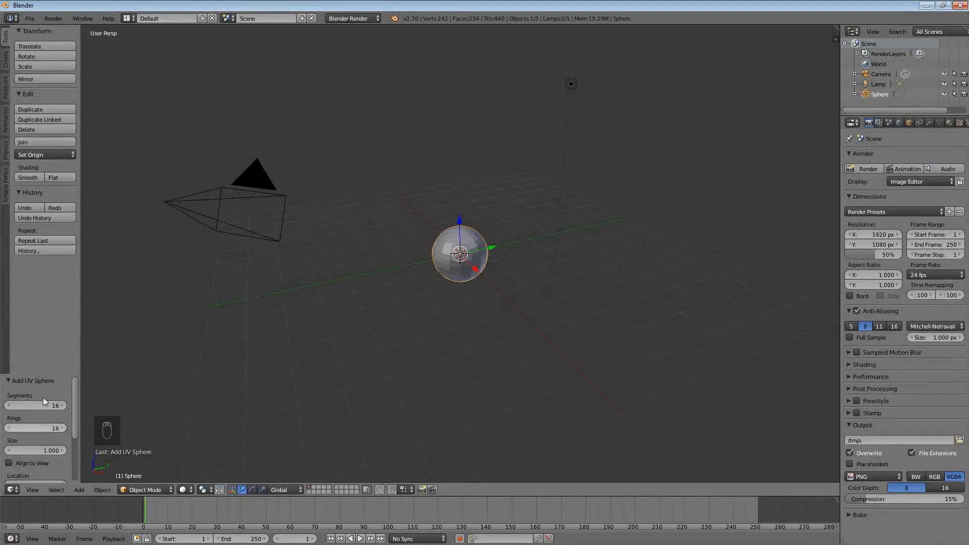
- Scale the sphere down uniformly to about 0.281
key(s)
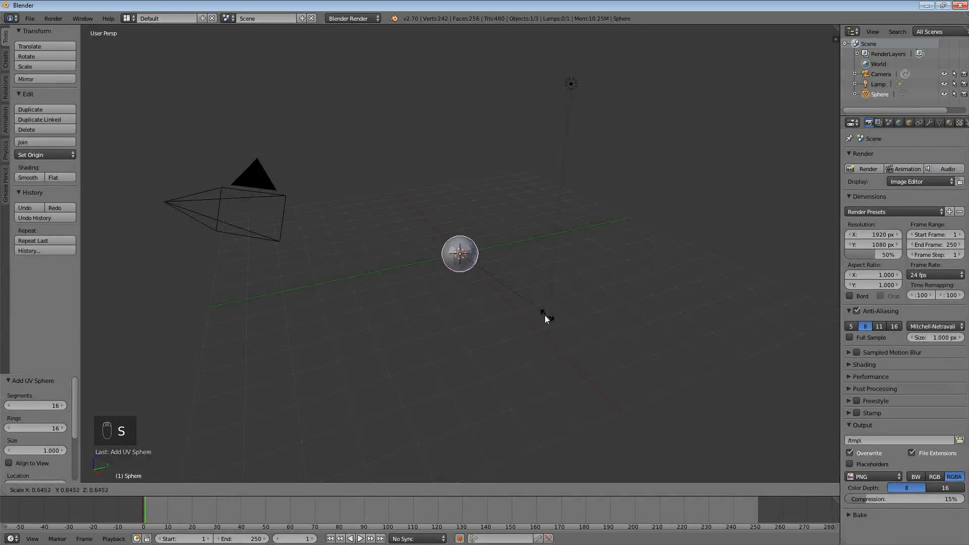
click(500, 283)
key(g)
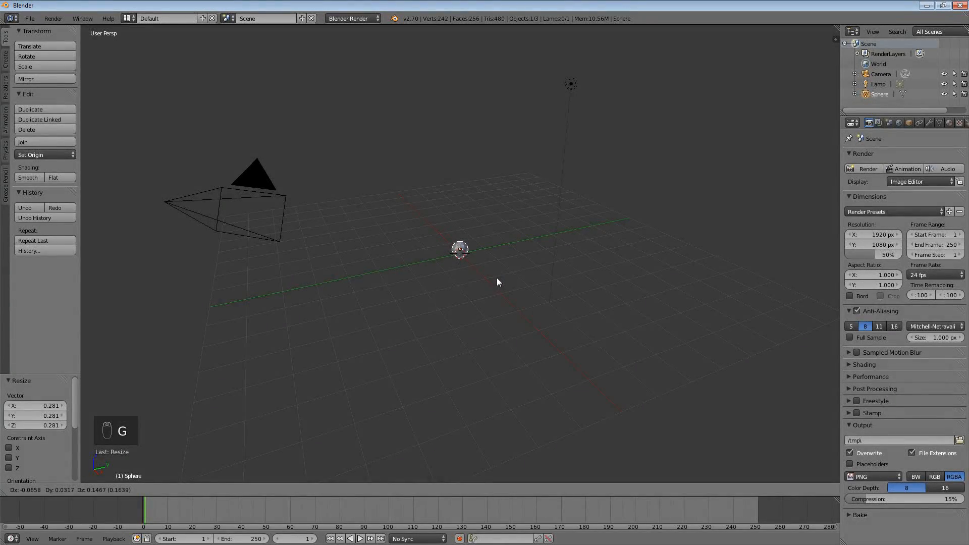
key(z)
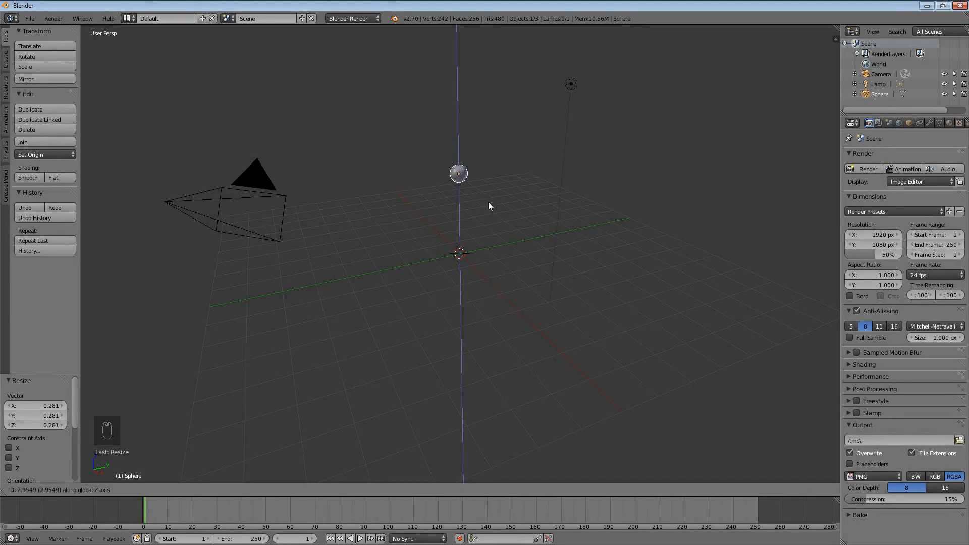
click(466, 273)
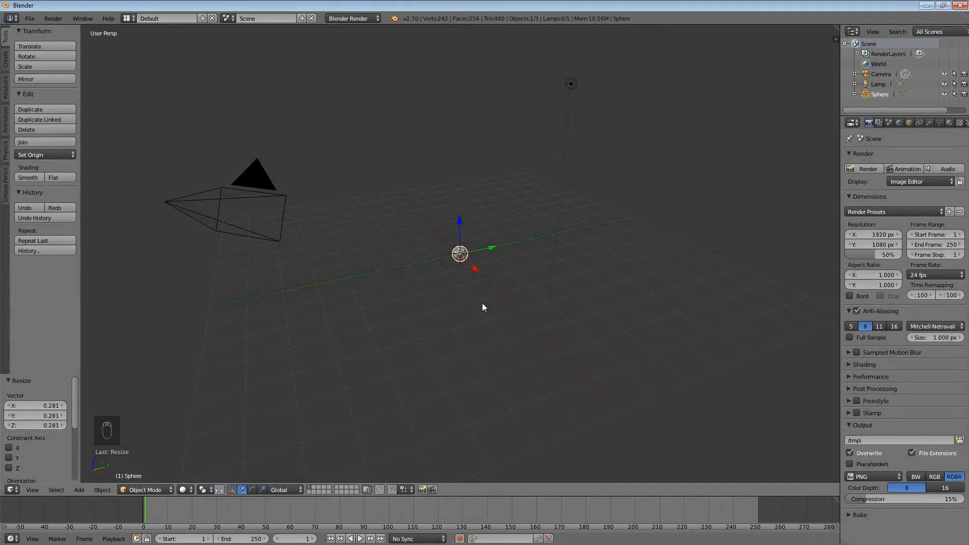
- Move the sphere straight up along the Z axis by about 6.5 units
key(g)
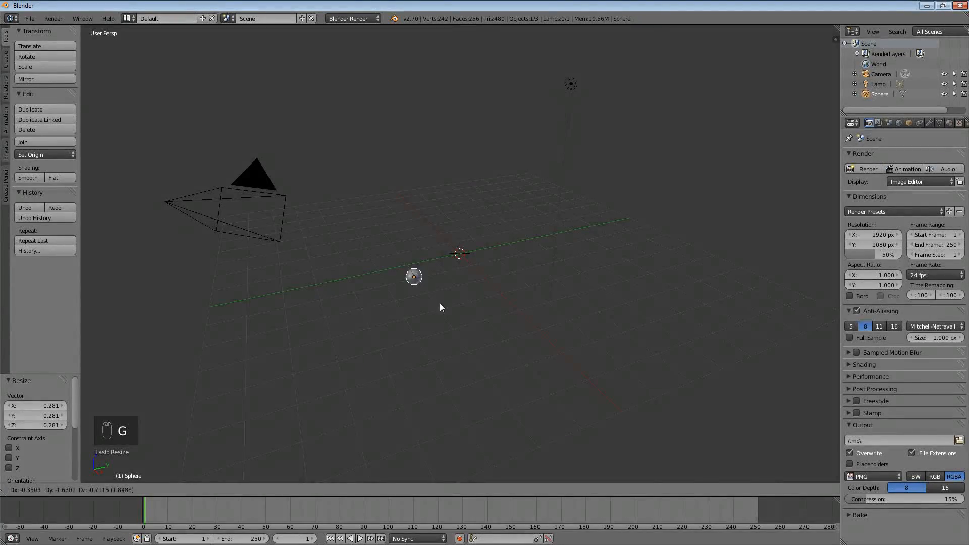
key(z)
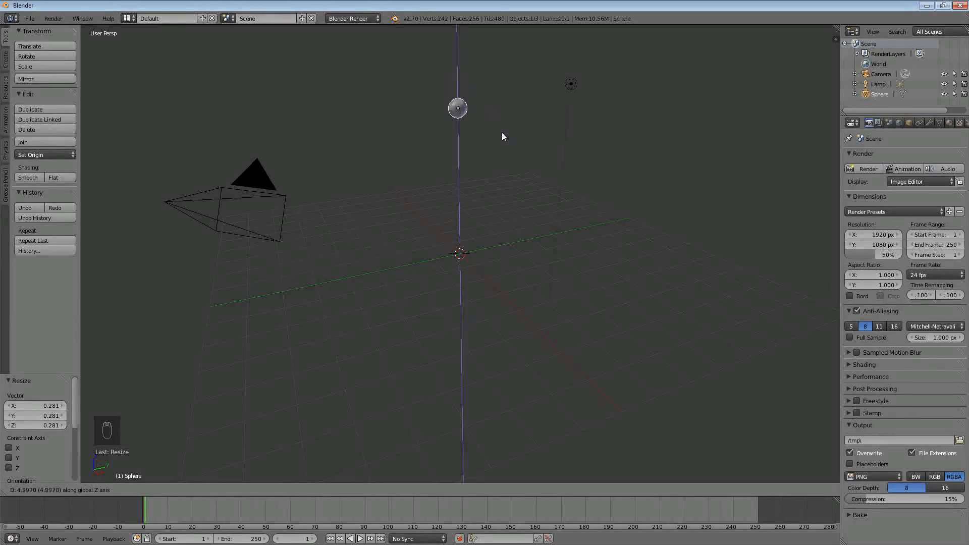
click(492, 80)
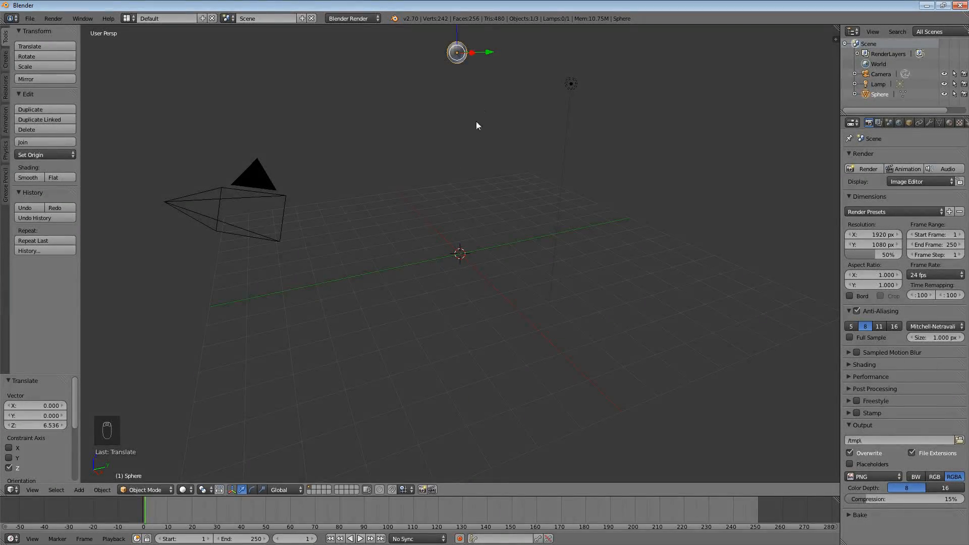
- Add a mesh circle at the origin with the Ngon fill type, working from the front view
middle_drag(432, 158, 452, 155)
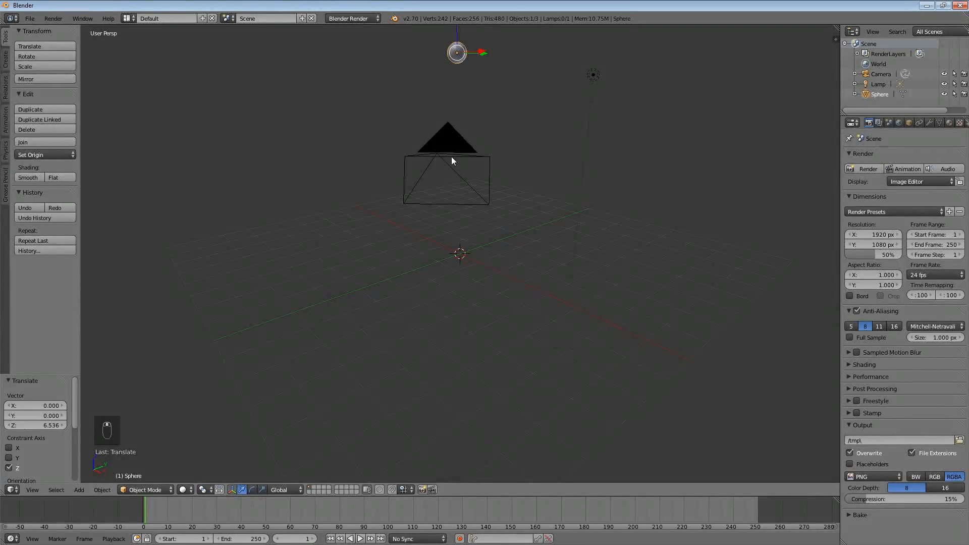
key(KP_1)
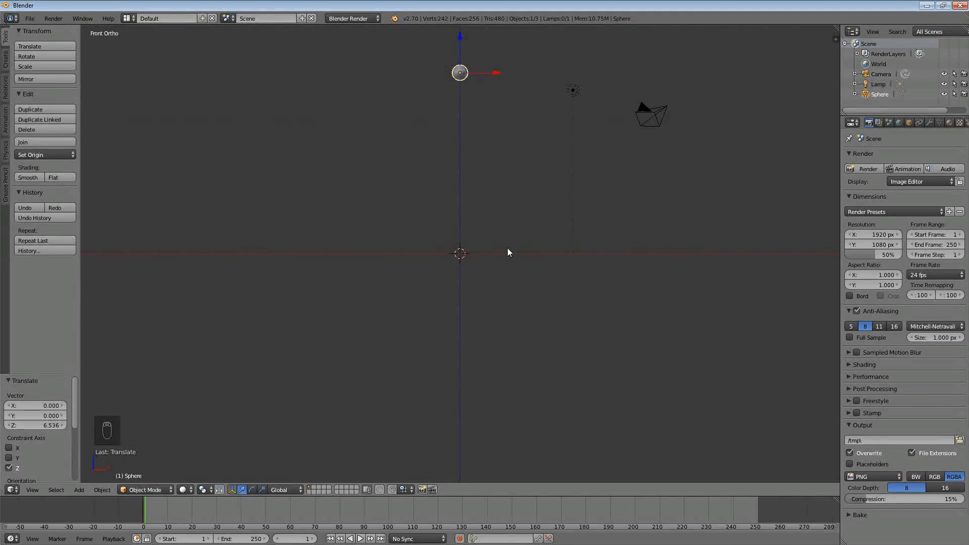
key(shift+a)
mouse_move(507, 249)
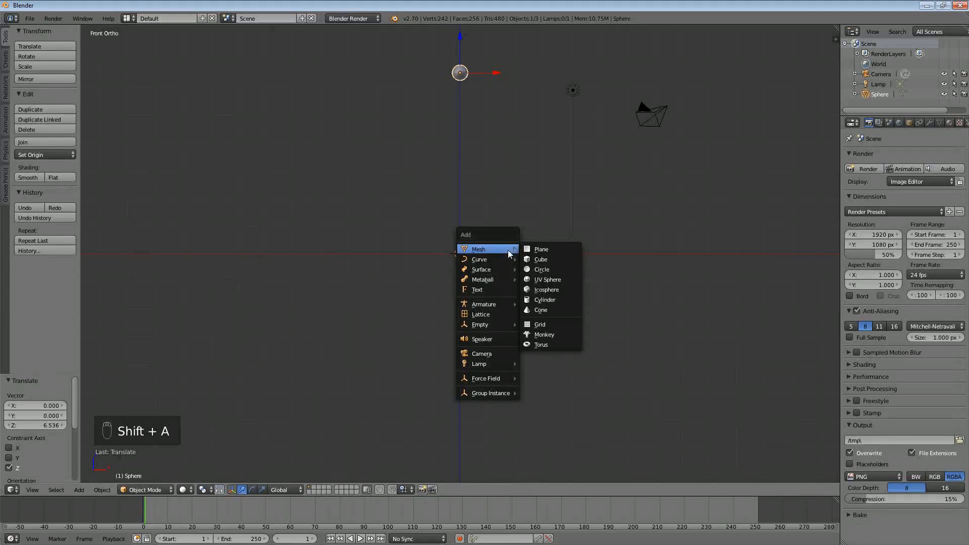
click(542, 270)
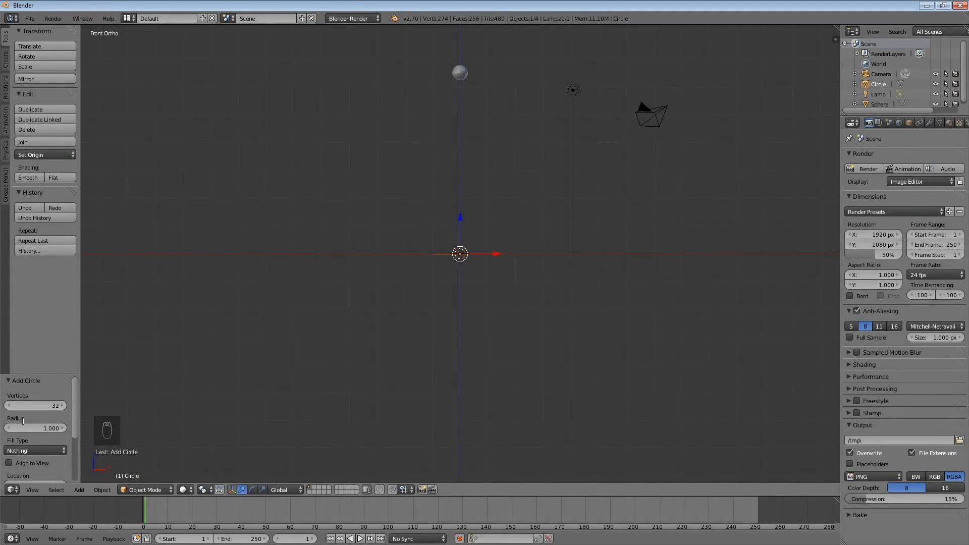
click(25, 450)
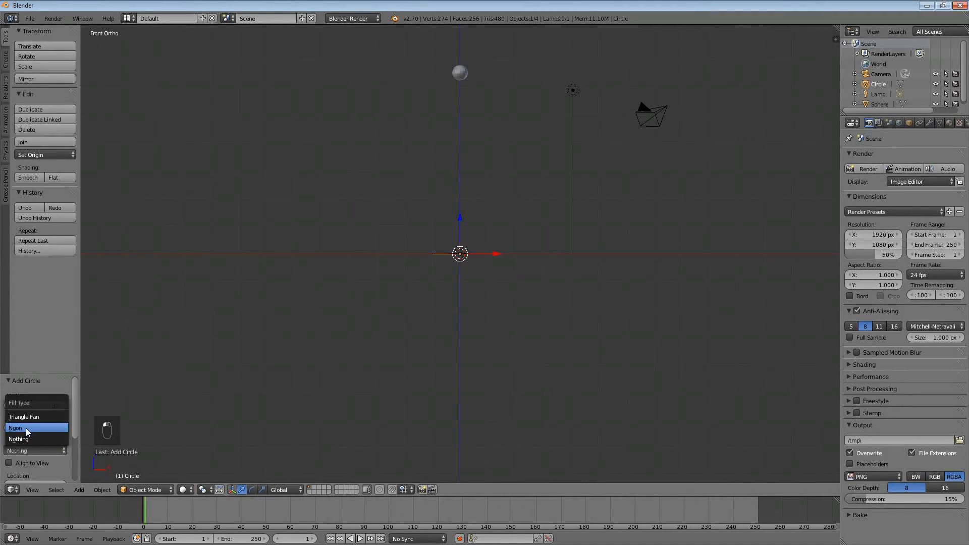
click(25, 428)
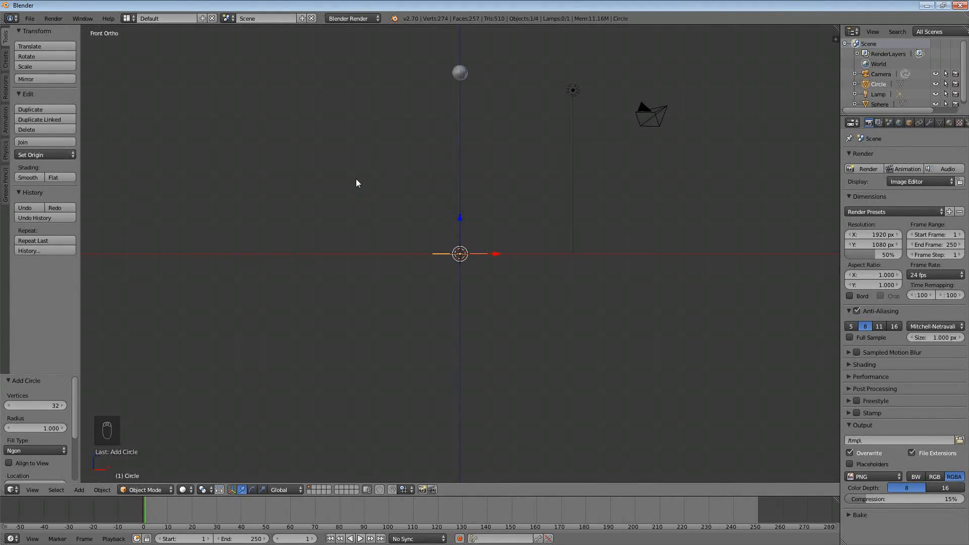
- Try Nothing as the circle's fill type, set it to Triangle Fan, and enter Edit Mode on the circle
middle_drag(356, 180, 381, 272)
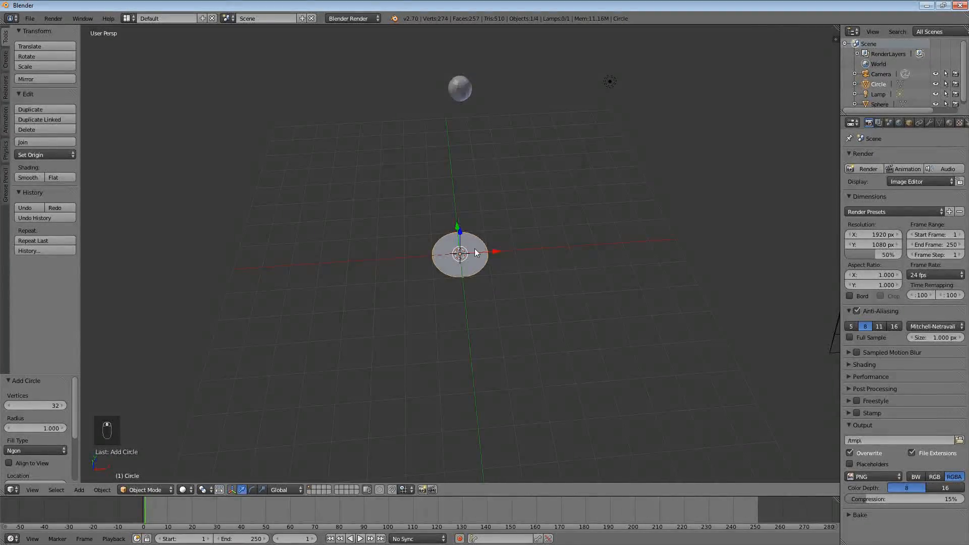
scroll(475, 248, up, 4)
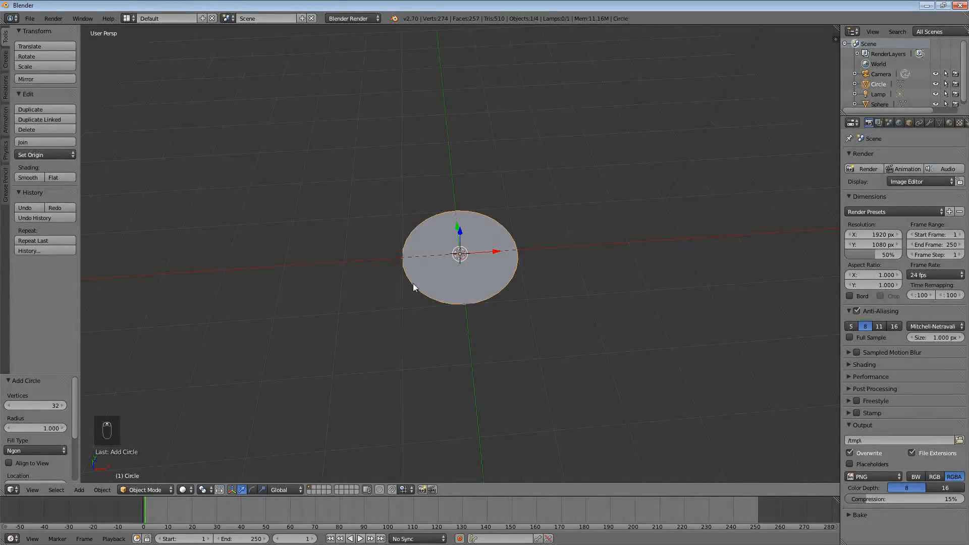
click(53, 450)
click(56, 440)
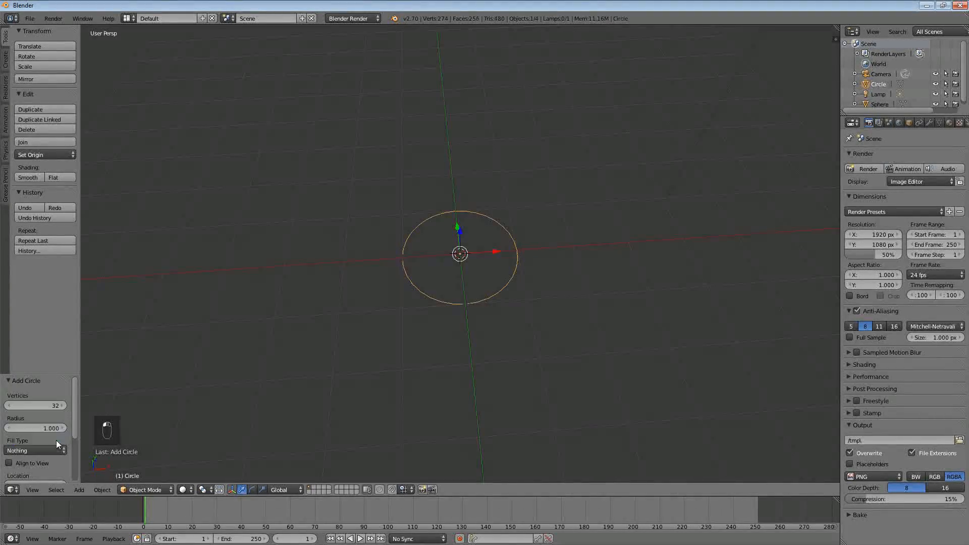
click(58, 451)
click(54, 419)
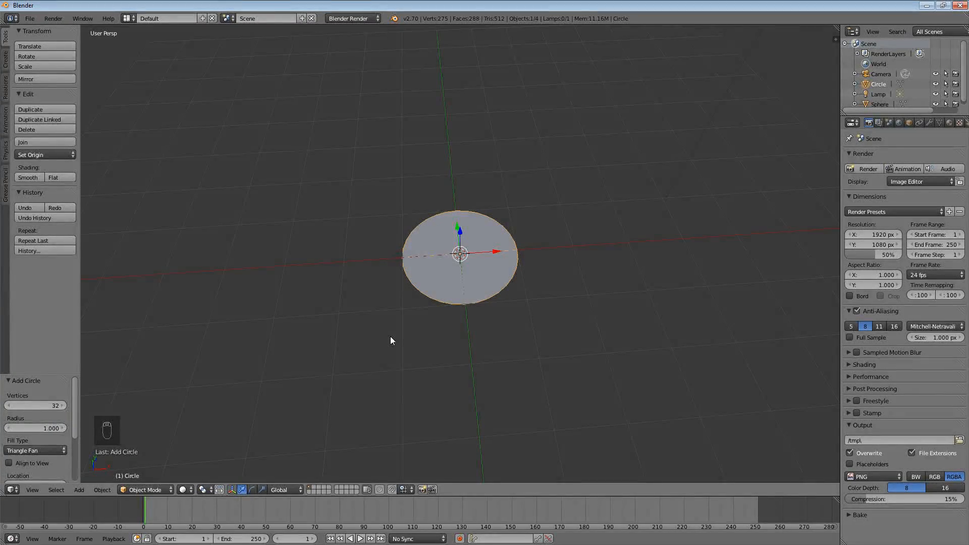
key(Tab)
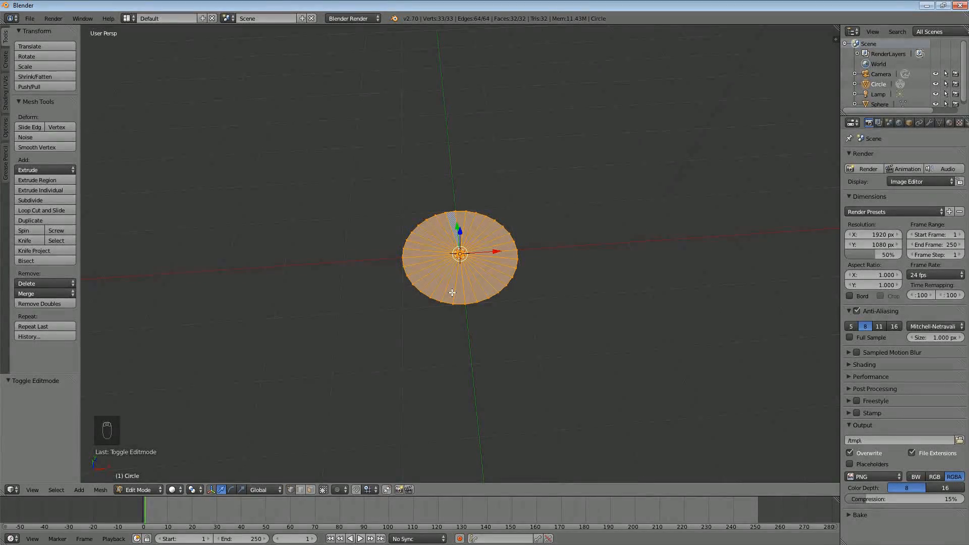
- Return to Object Mode and delete the triangle-fan circle
key(Tab)
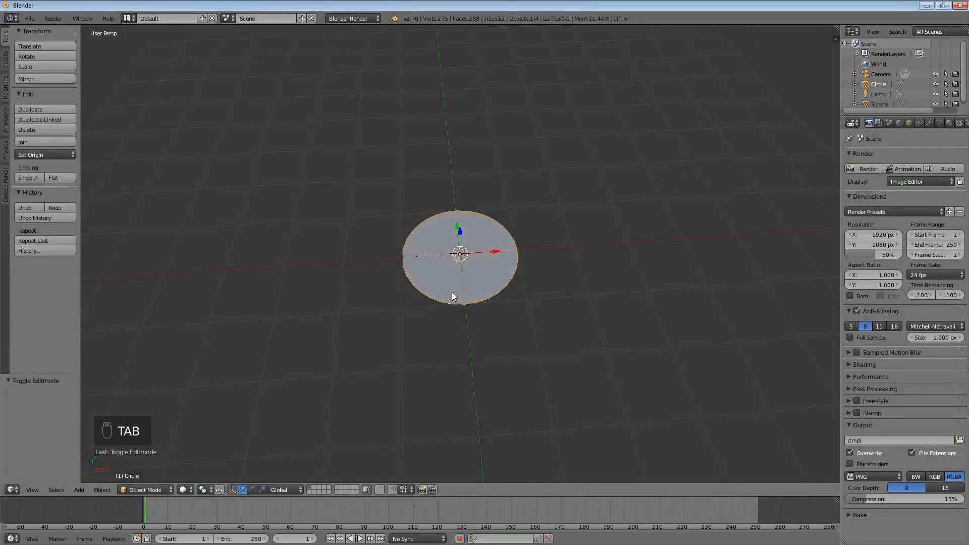
key(x)
click(329, 360)
- Add a new mesh circle at the origin with the Ngon fill type and check its single face in Edit Mode
key(shift+a)
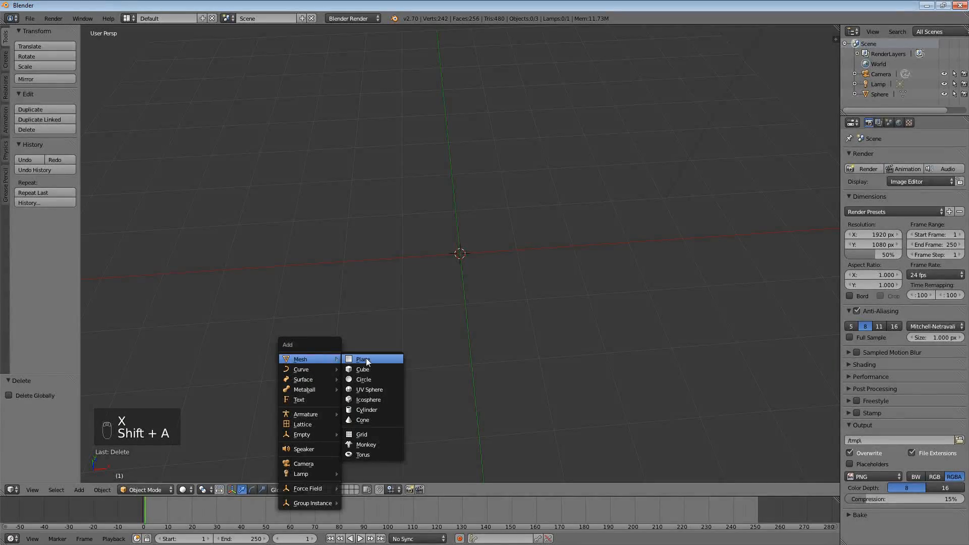
click(365, 379)
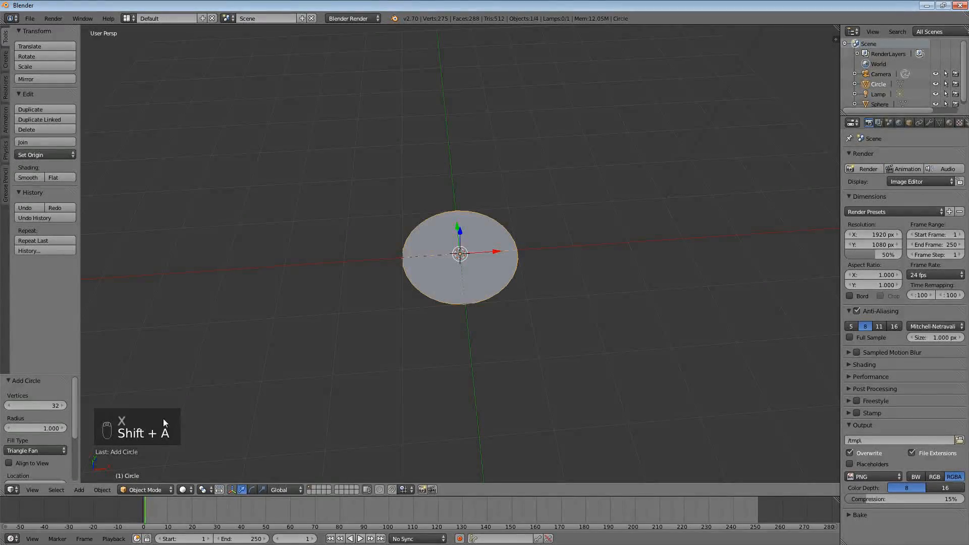
click(31, 451)
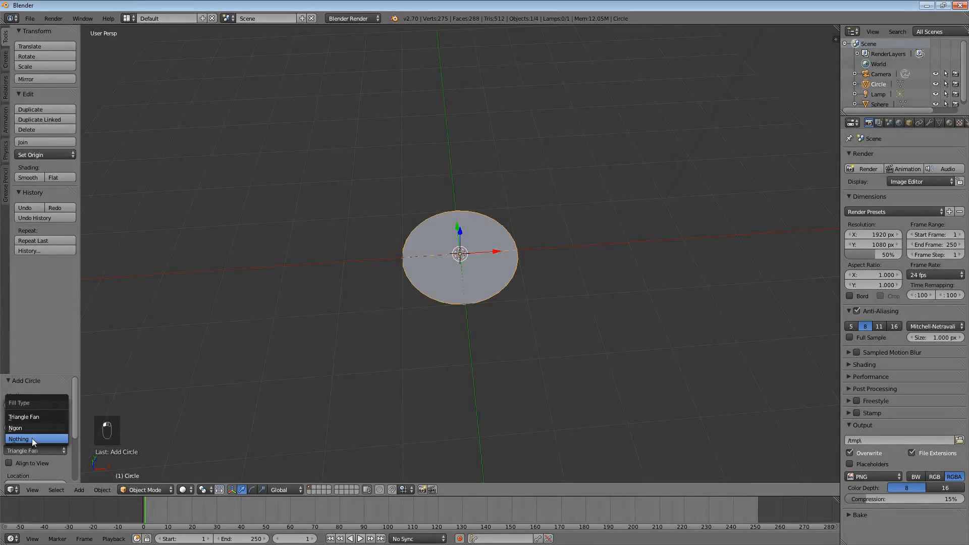
click(33, 428)
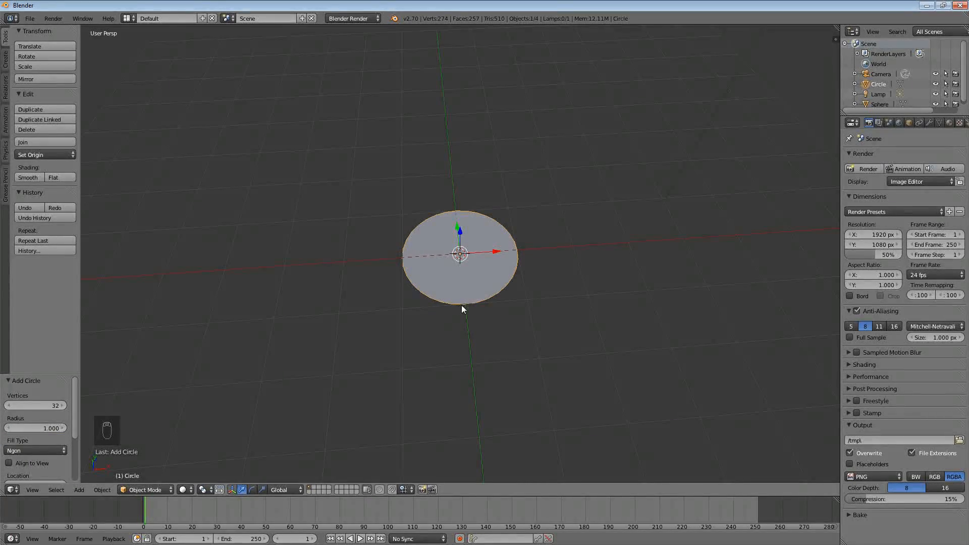
key(Tab)
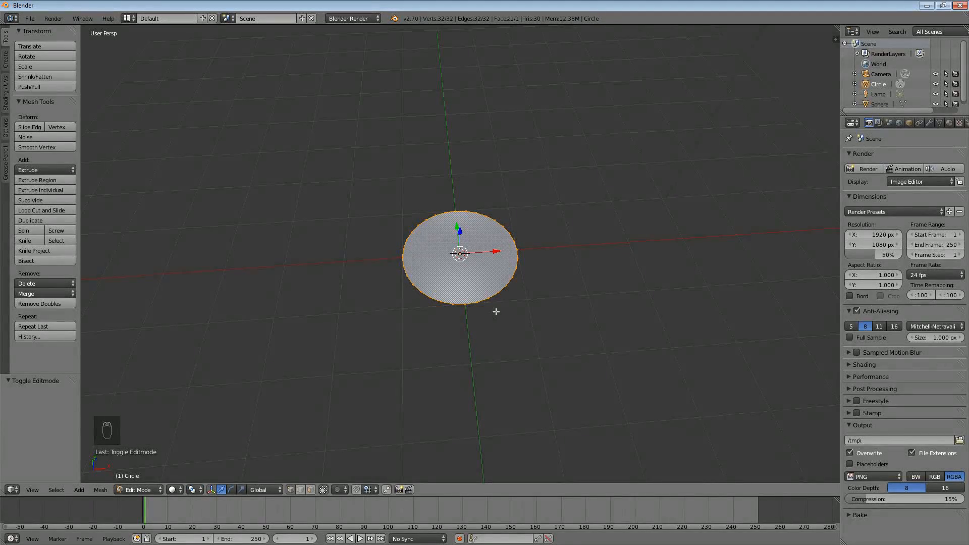
scroll(496, 312, down, 1)
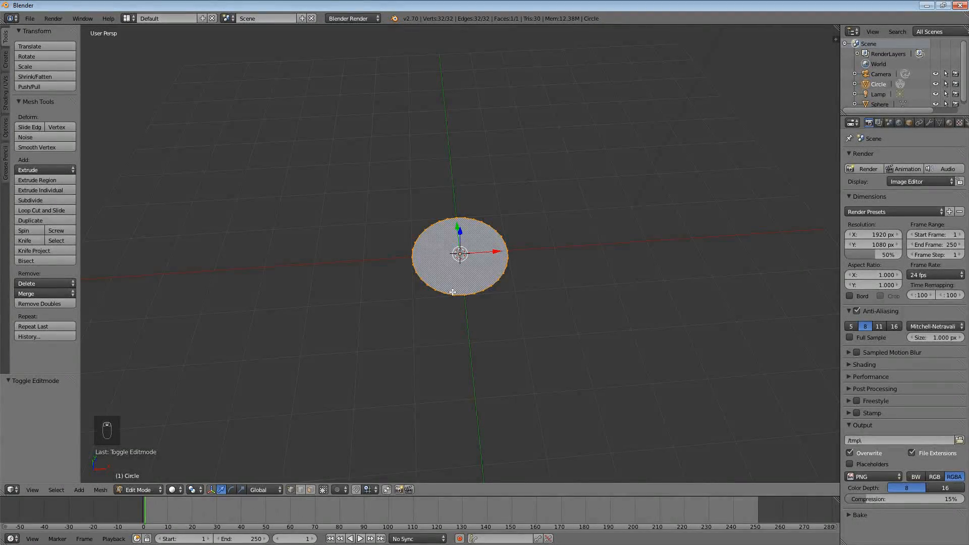
key(Tab)
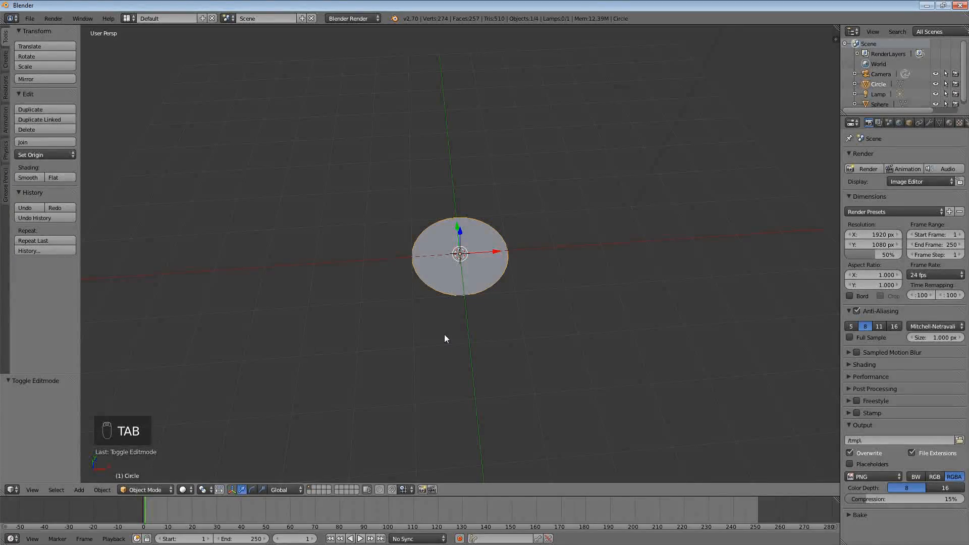
- Working from the front view, extrude the whole circle upward about 3.67 units and scale its top face to about 1.267
key(KP_1)
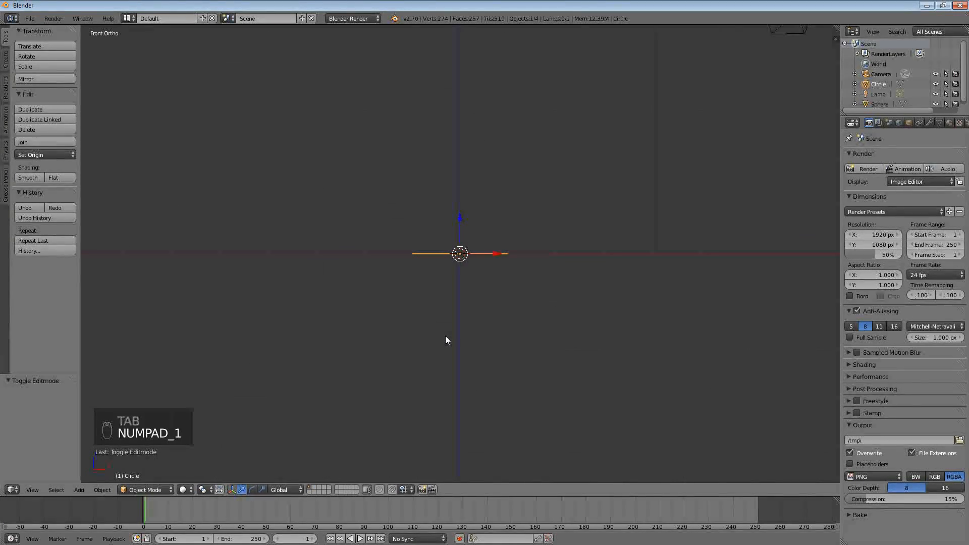
key(Tab)
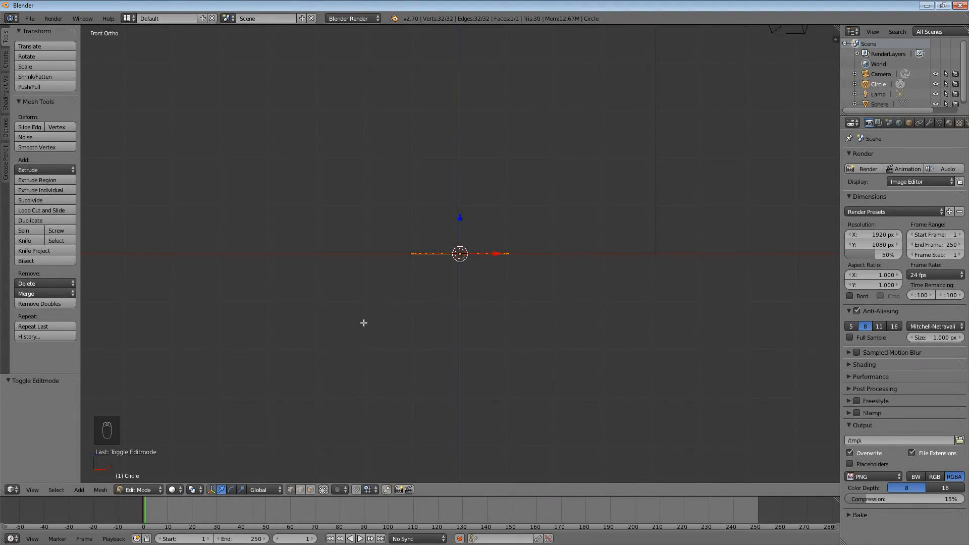
key(a)
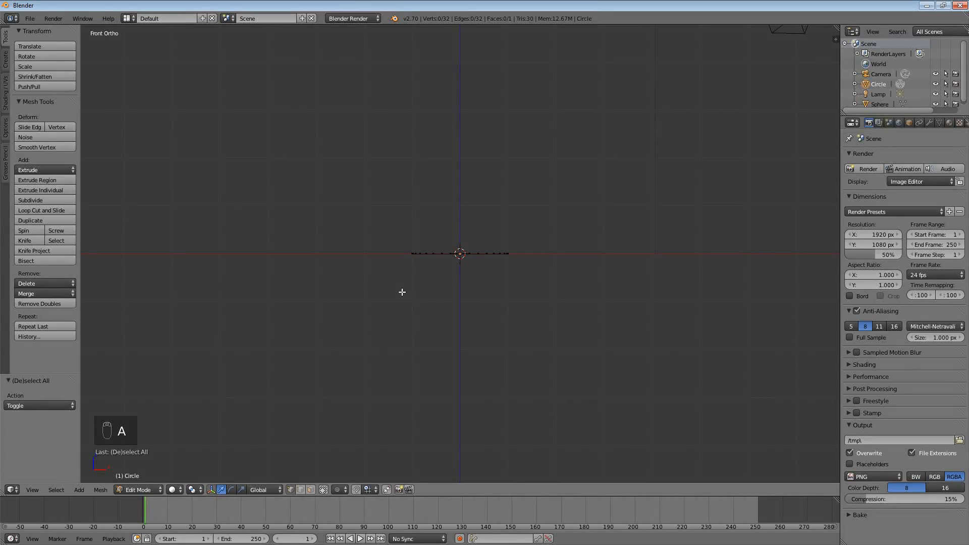
key(a)
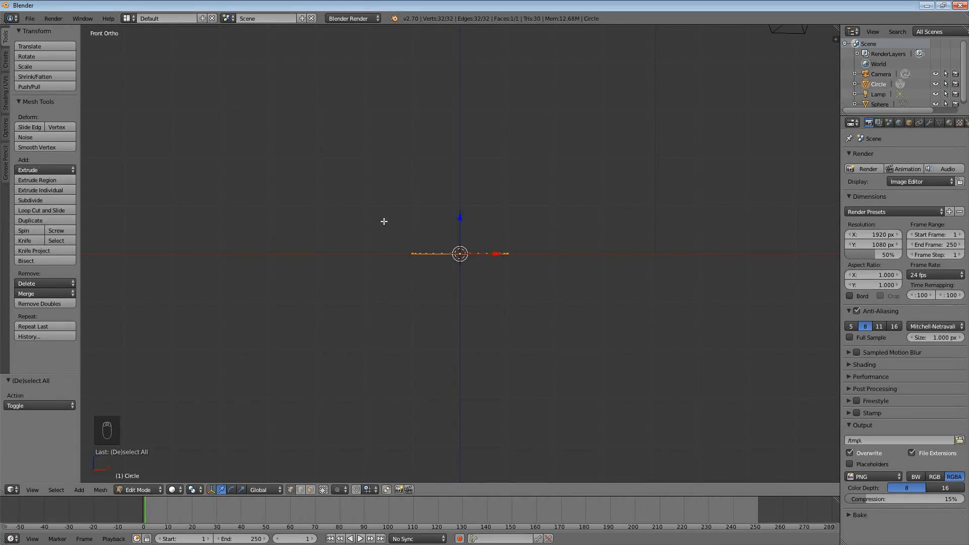
key(b)
drag(374, 206, 561, 329)
scroll(505, 266, down, 2)
shift+middle_drag(505, 266, 532, 320)
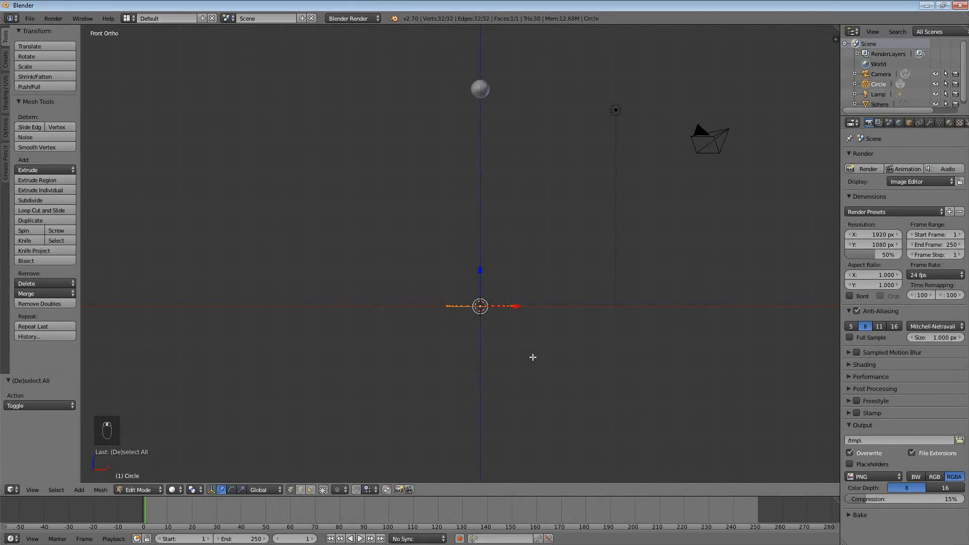
key(e)
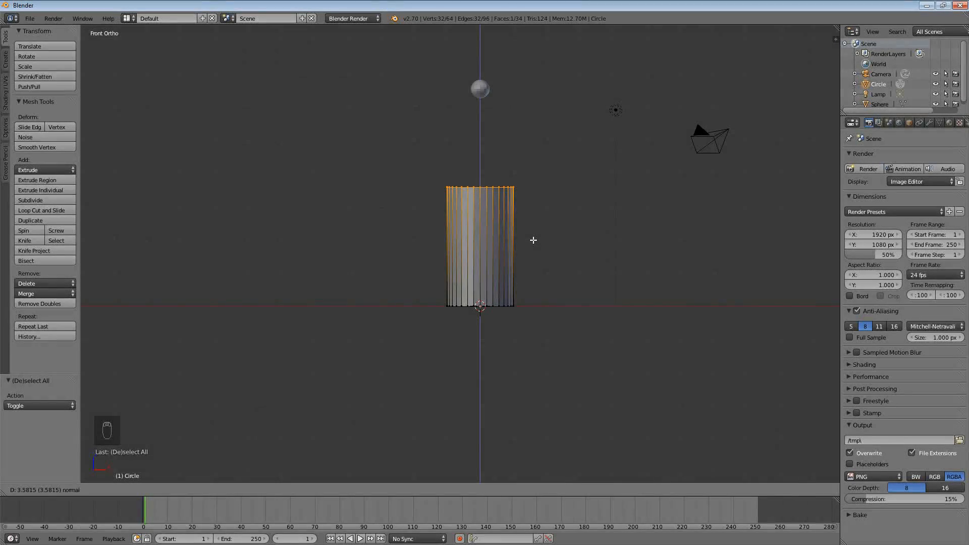
click(535, 236)
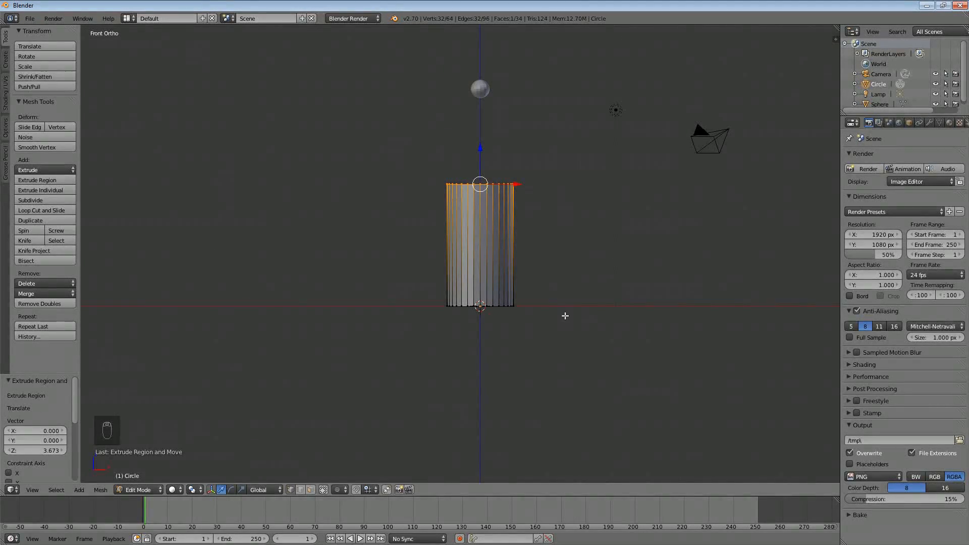
key(s)
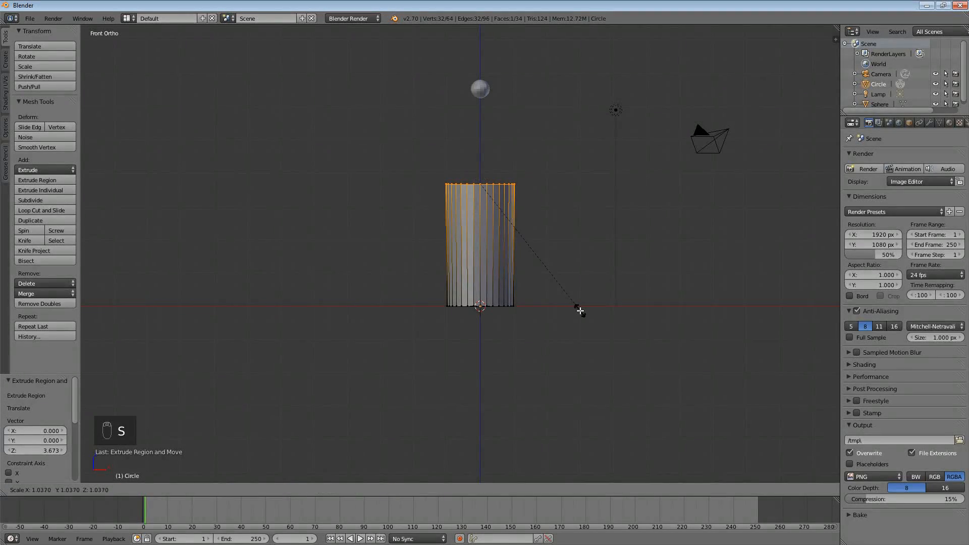
click(621, 320)
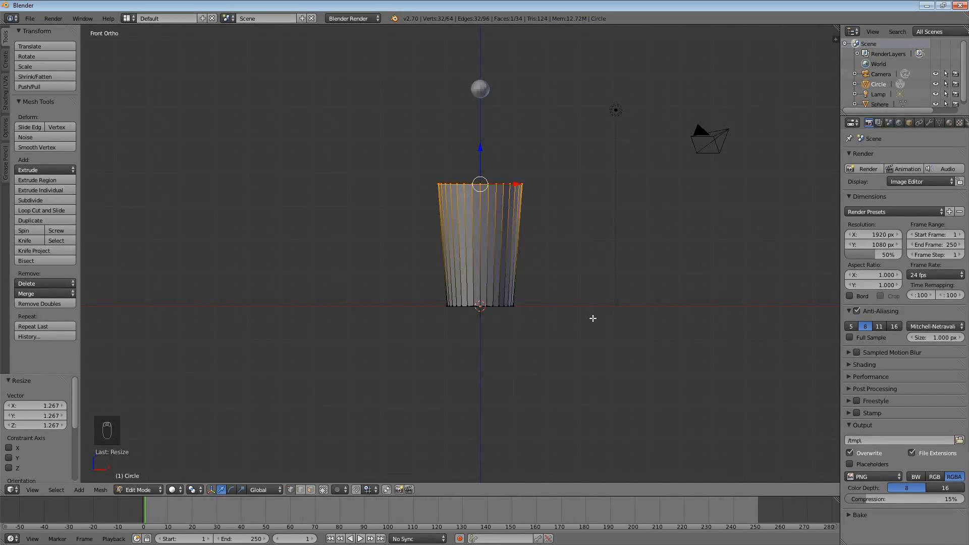
- Extrude the top face in place and scale it inward to about 0.825 to form the glass rim
key(e)
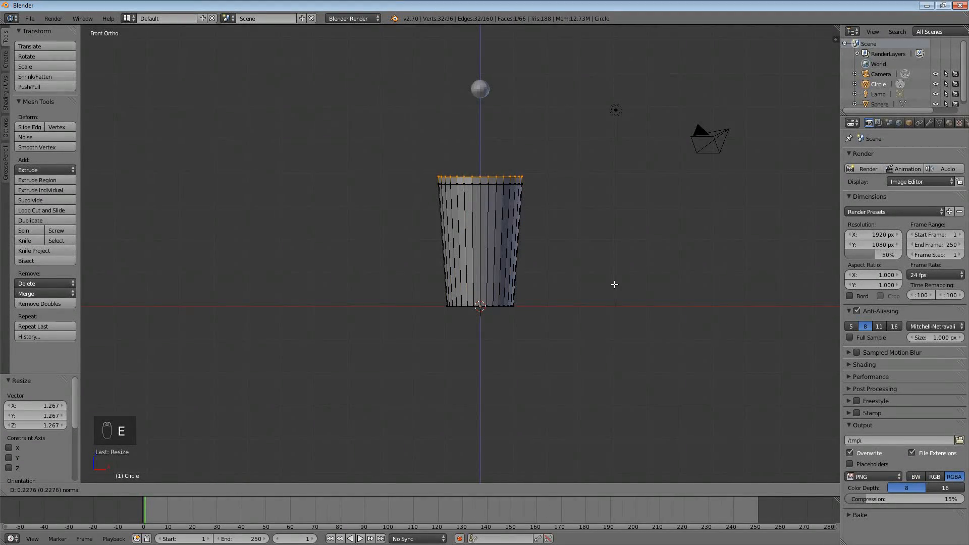
right_click(616, 208)
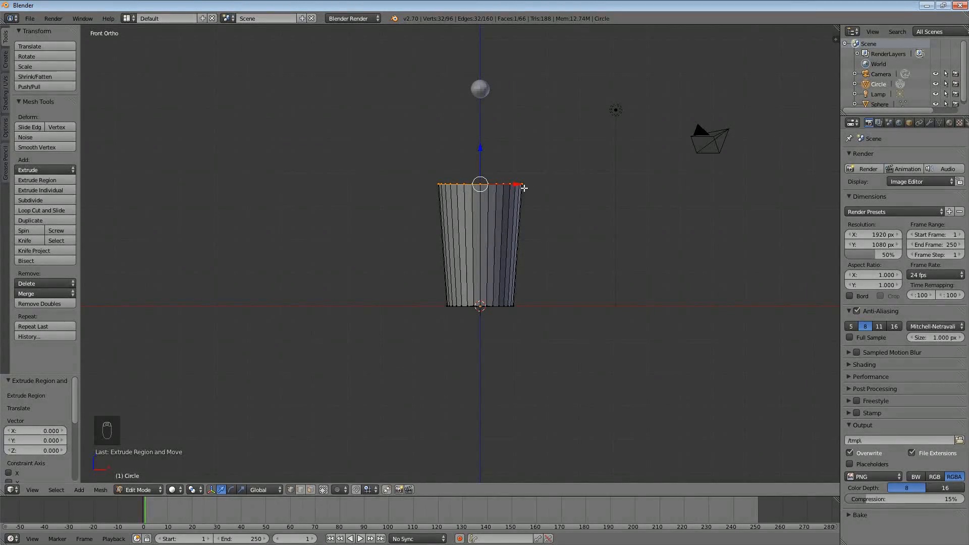
key(s)
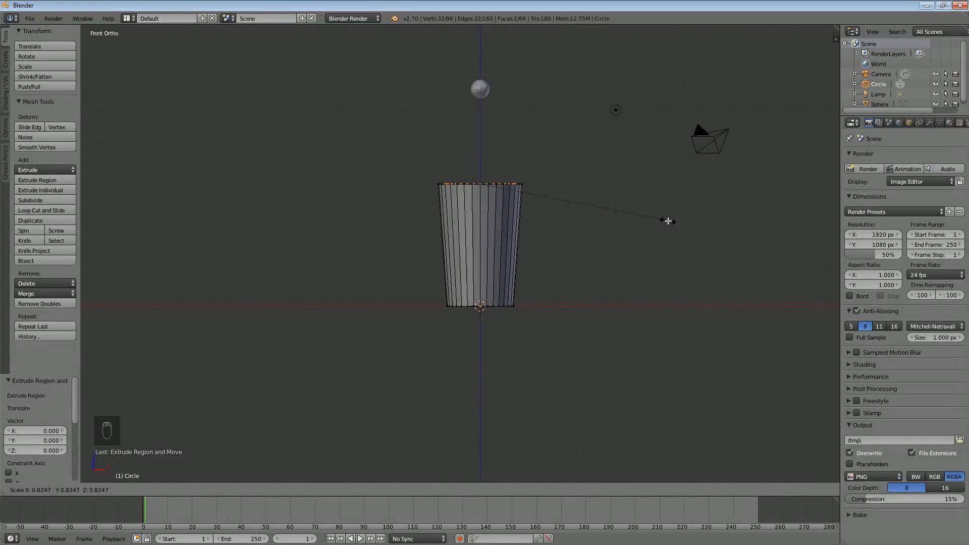
click(668, 220)
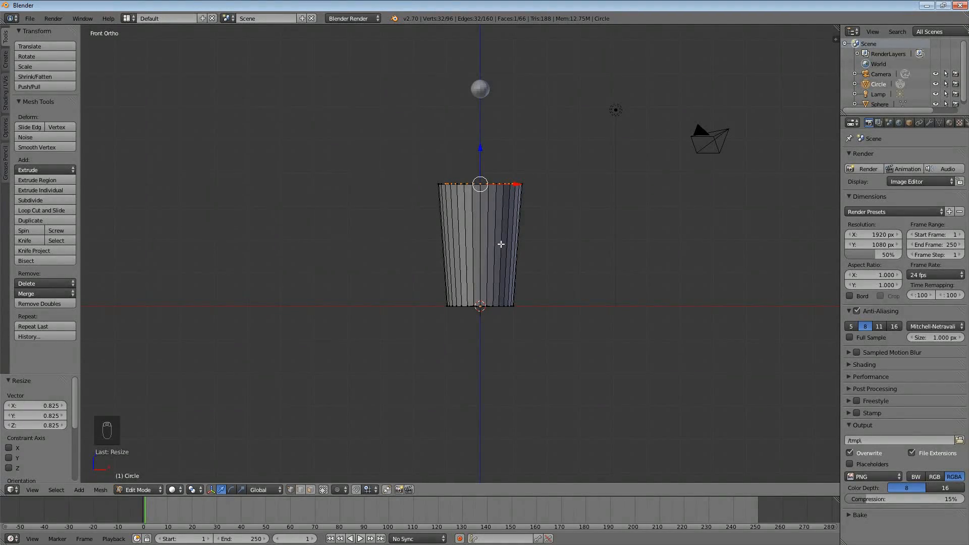
- Extrude the inner face down about 3.49 units into the glass and scale it to about 0.824 to fit inside the walls
key(e)
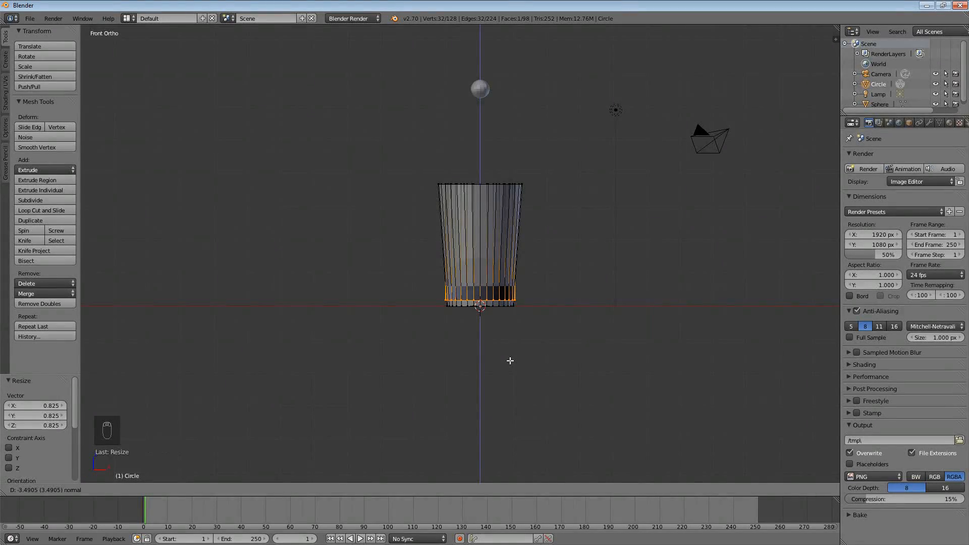
click(510, 360)
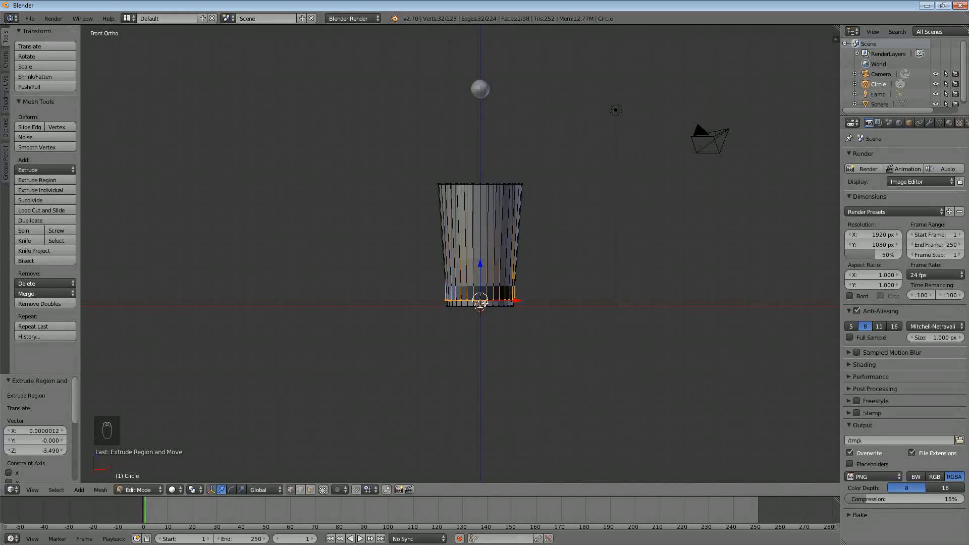
key(s)
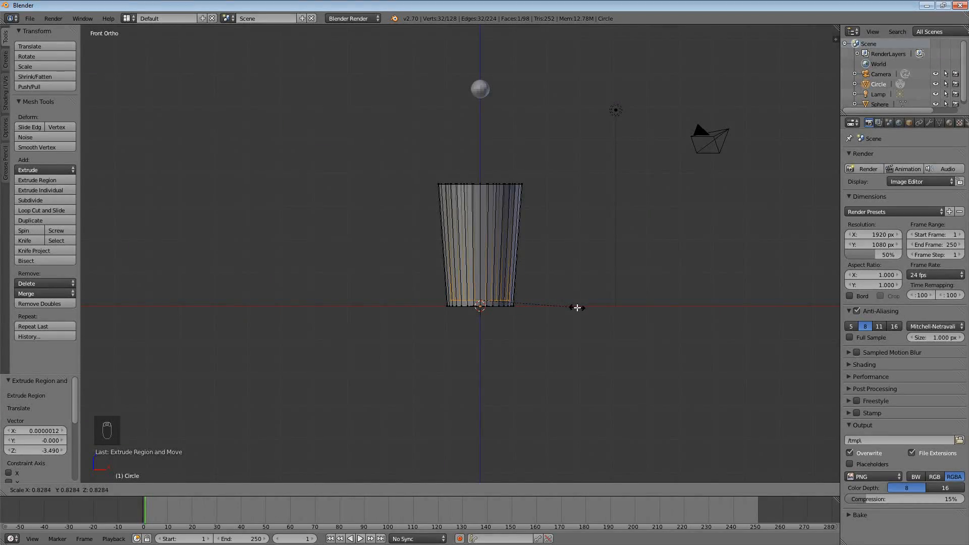
click(578, 307)
middle_drag(533, 209, 517, 265)
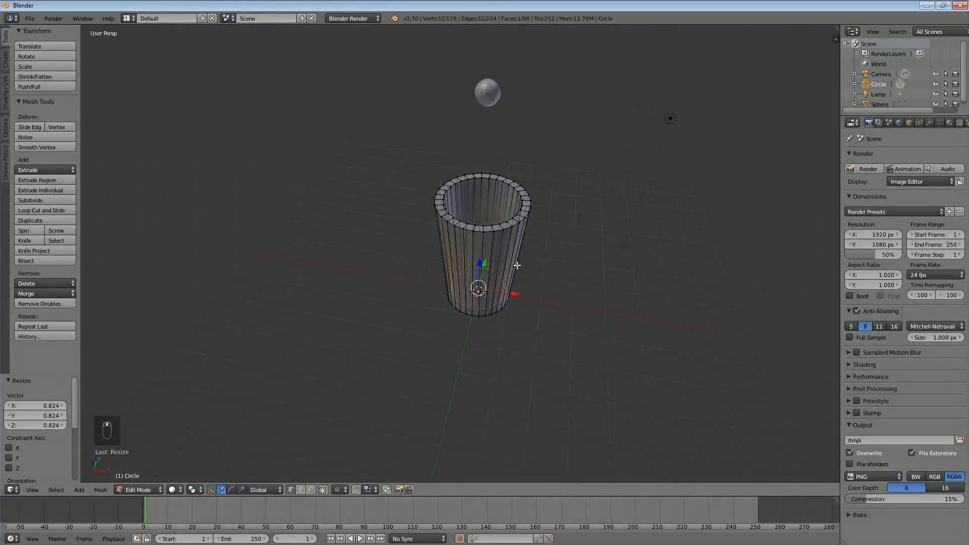
- Return to Object Mode and apply smooth shading to the glass
key(Tab)
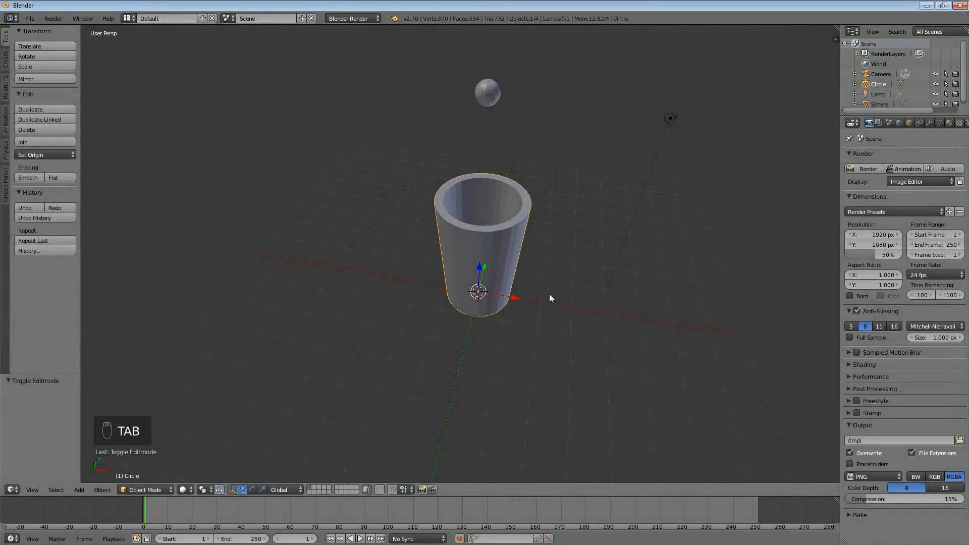
middle_drag(550, 295, 509, 296)
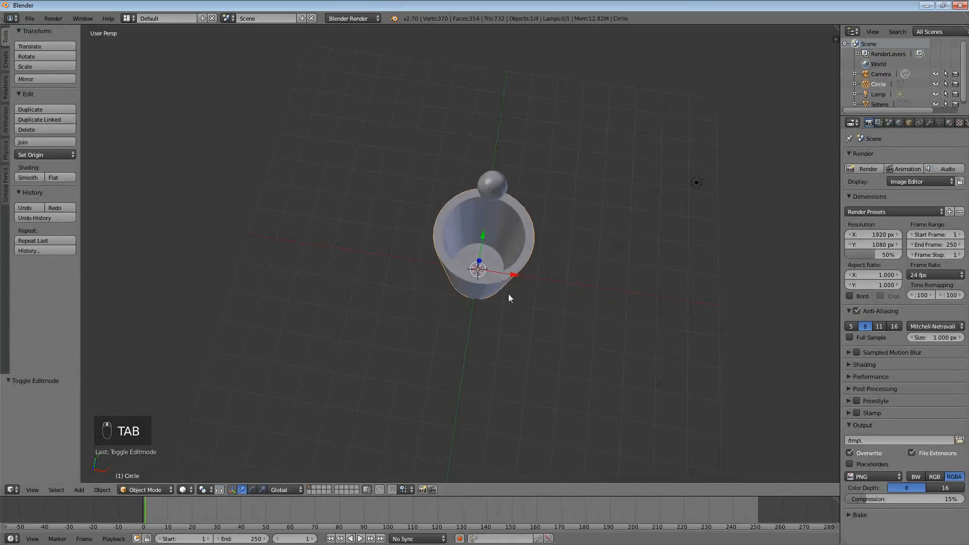
click(32, 177)
middle_drag(298, 255, 382, 206)
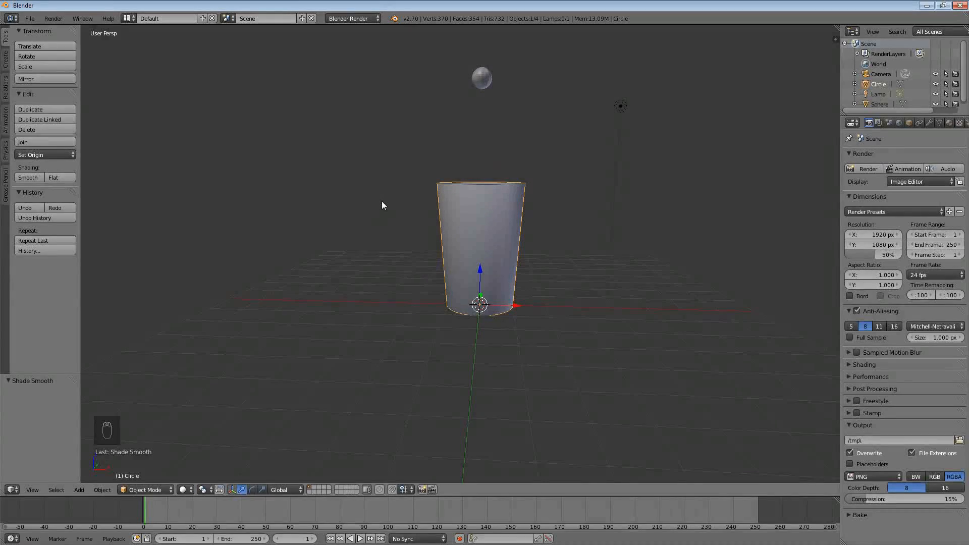
- Add a Subdivision Surface modifier to the glass and set its View subdivisions to 2
click(931, 122)
click(916, 155)
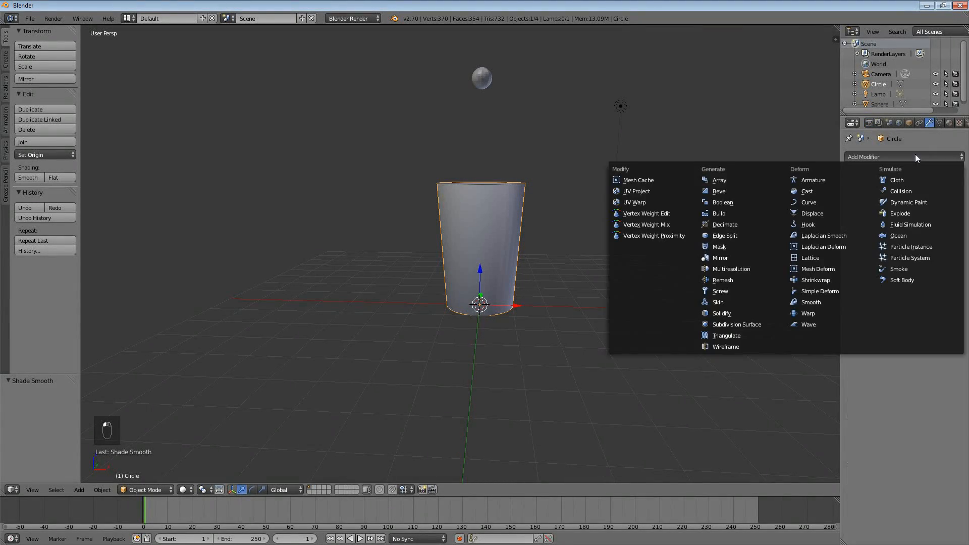
click(741, 324)
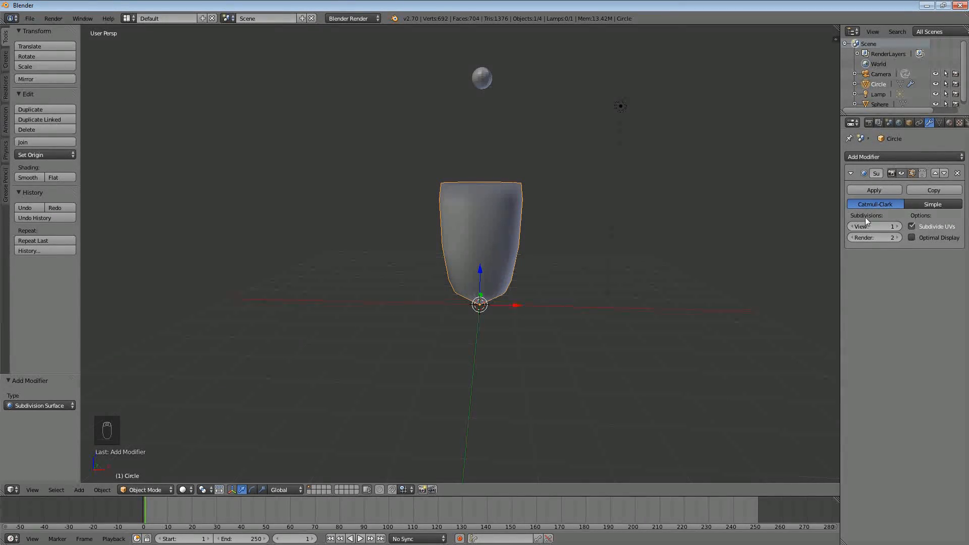
click(899, 227)
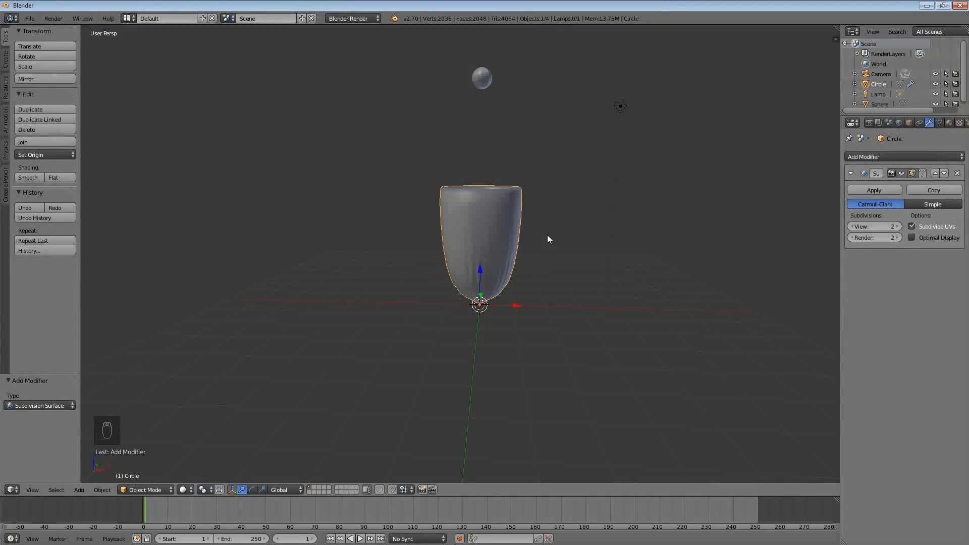
- Compare the subdivided glass with its base mesh by switching modes, ending in Edit Mode
key(Tab)
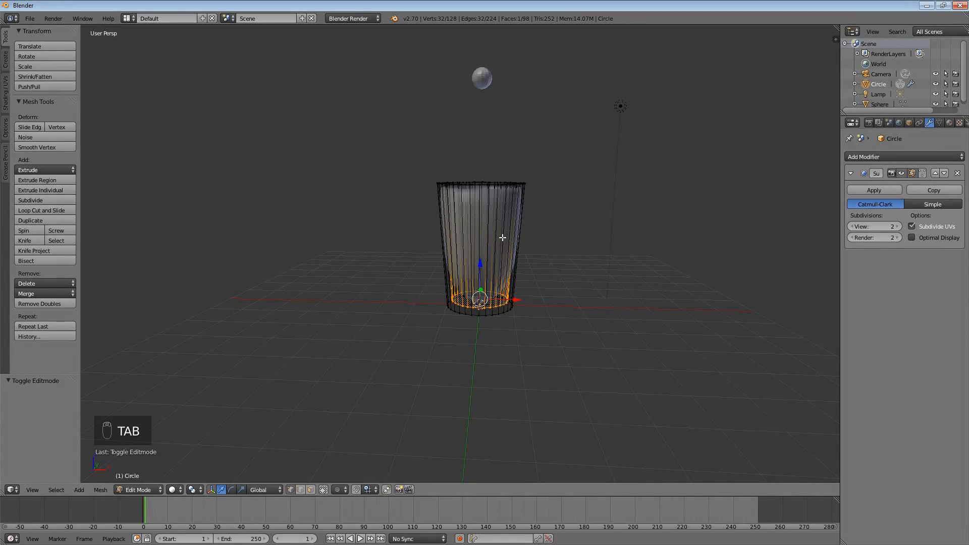
scroll(504, 238, up, 1)
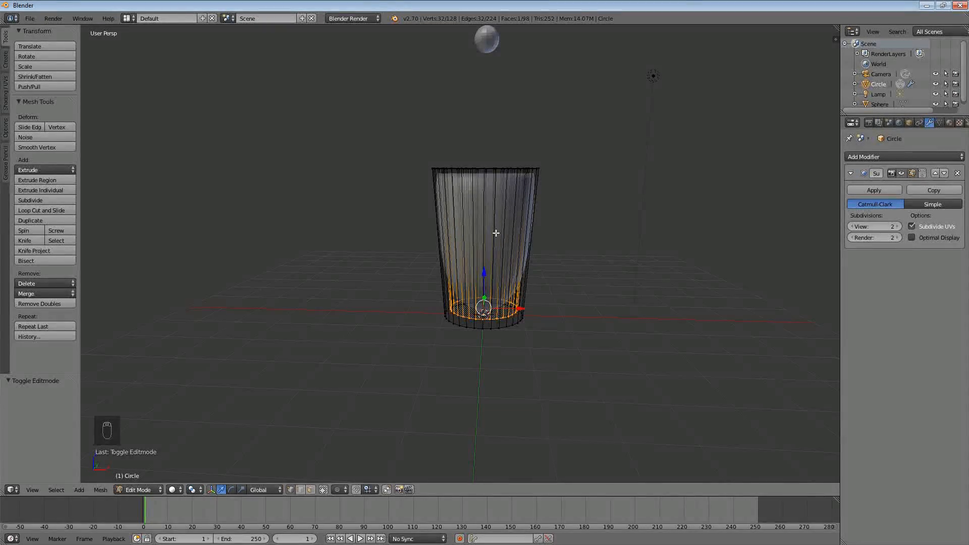
key(Tab)
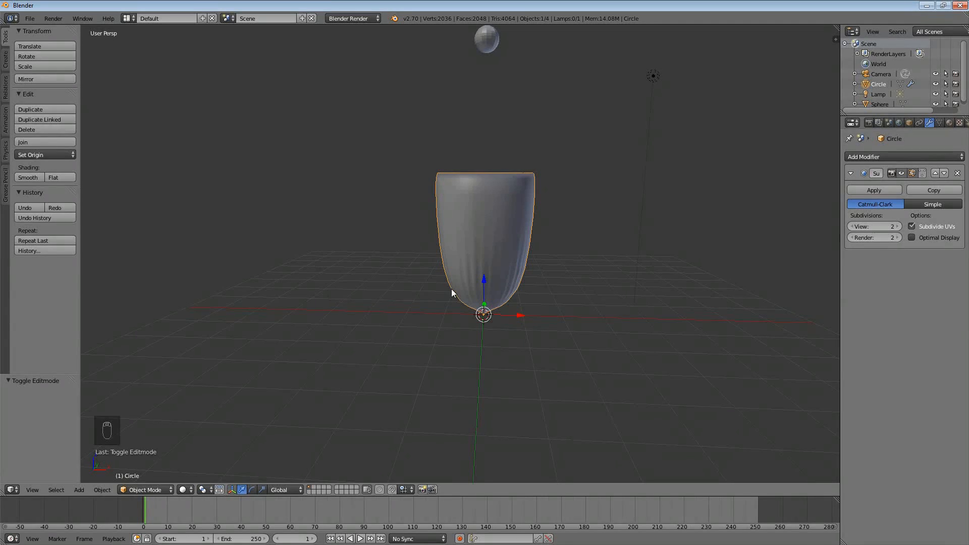
key(Tab)
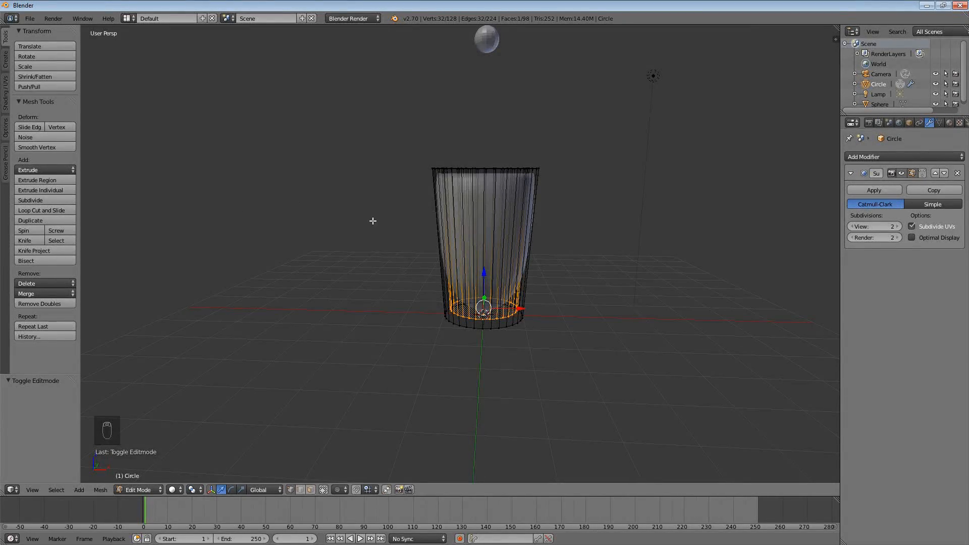
- Add a loop cut around the glass's outer wall, slid down to about 0.91 near the base, and inspect the smoothed result
key(r)
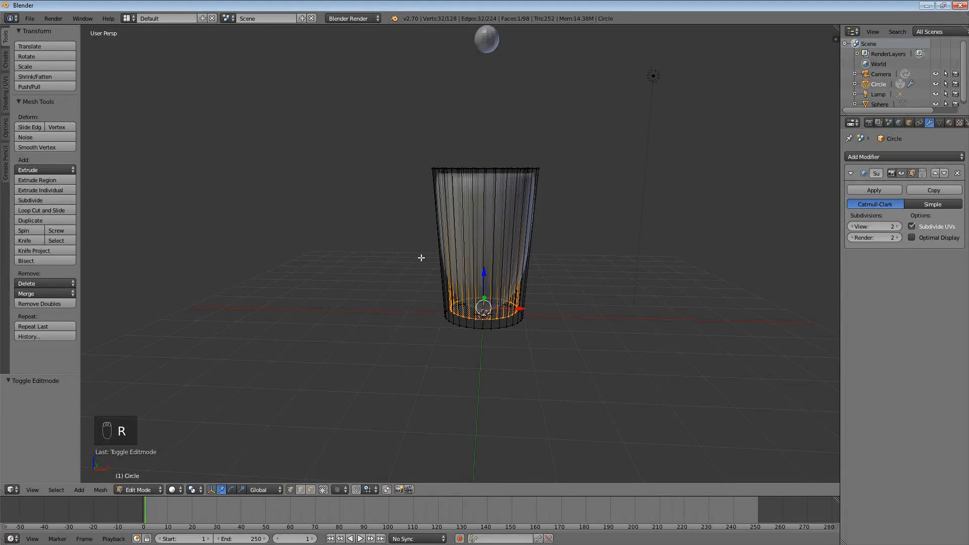
key(ctrl+r)
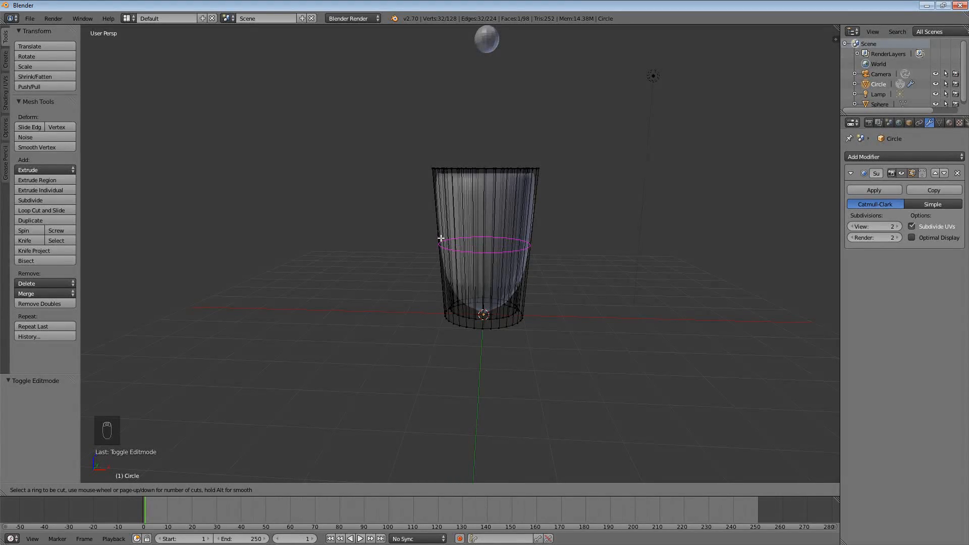
click(439, 238)
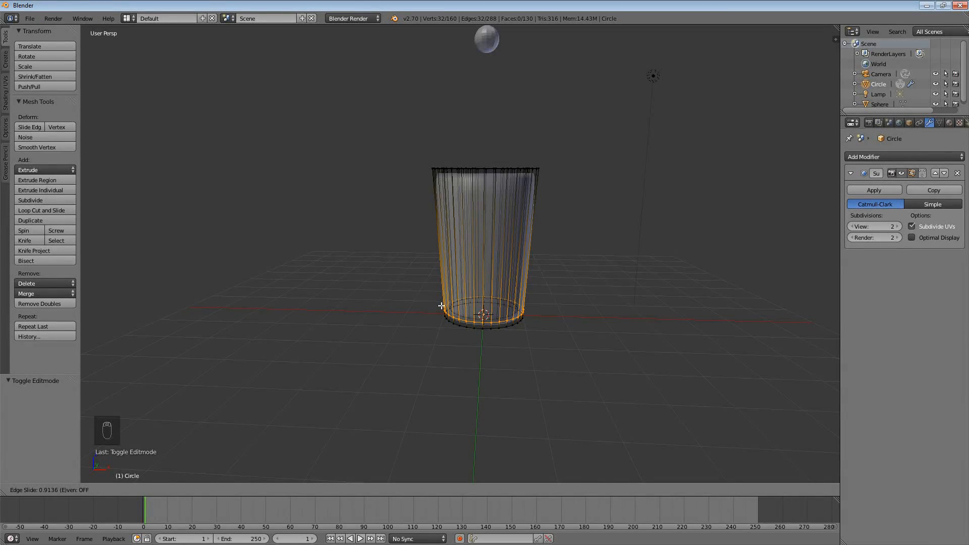
click(442, 306)
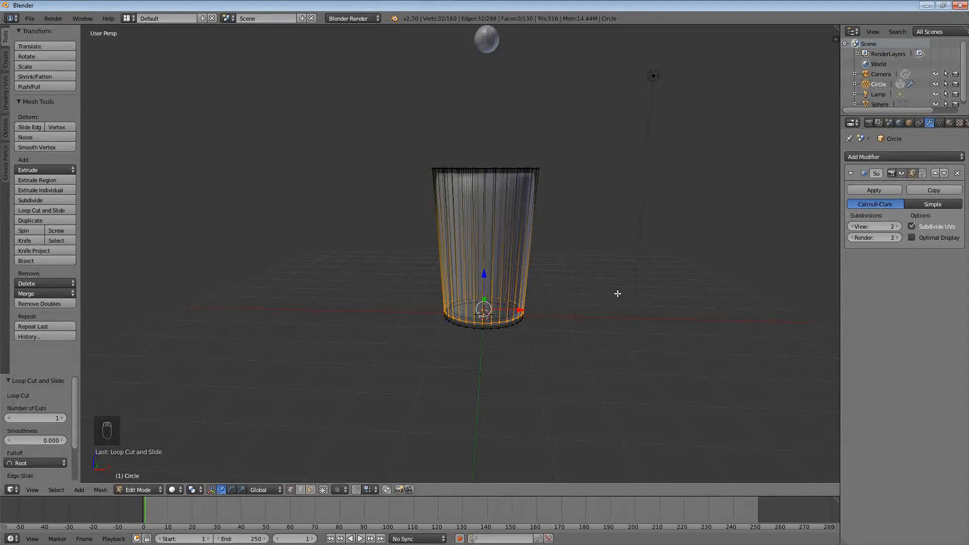
key(Tab)
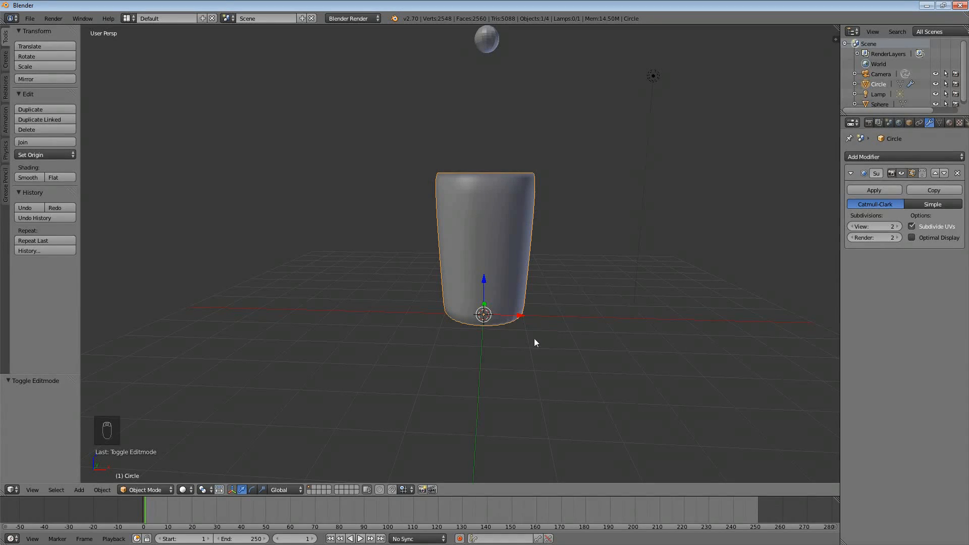
middle_drag(522, 174, 516, 256)
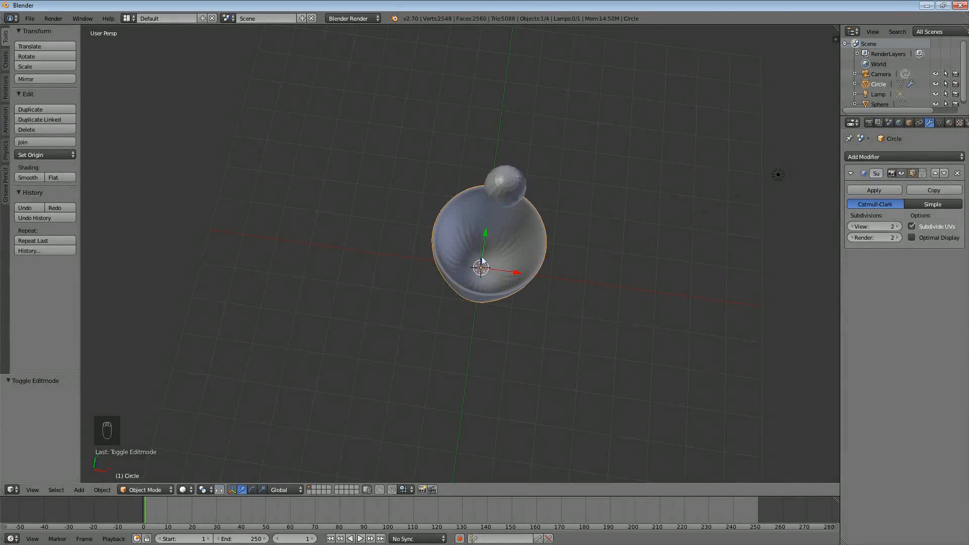
- Add a loop cut around the glass's inner wall and slide it to about -0.94, just above the inner floor
key(KP_1)
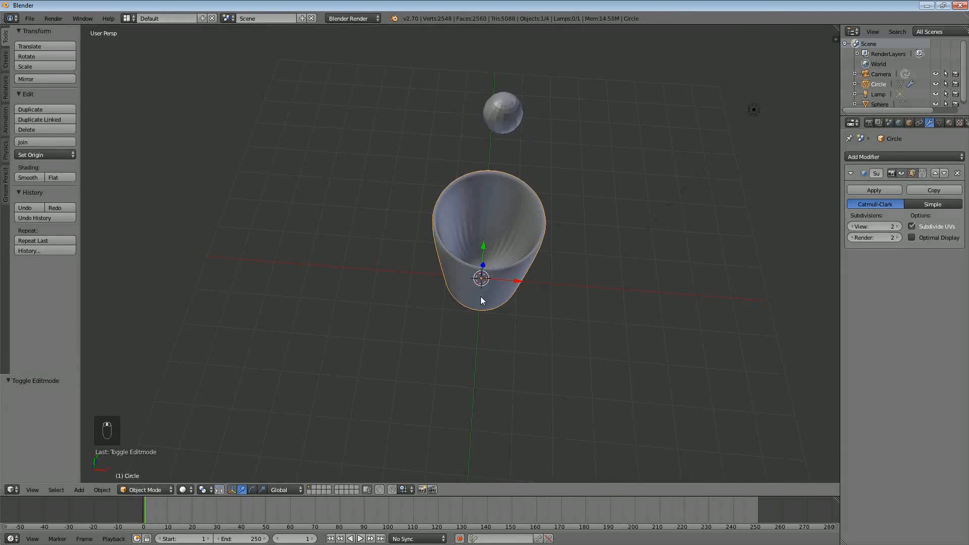
key(Tab)
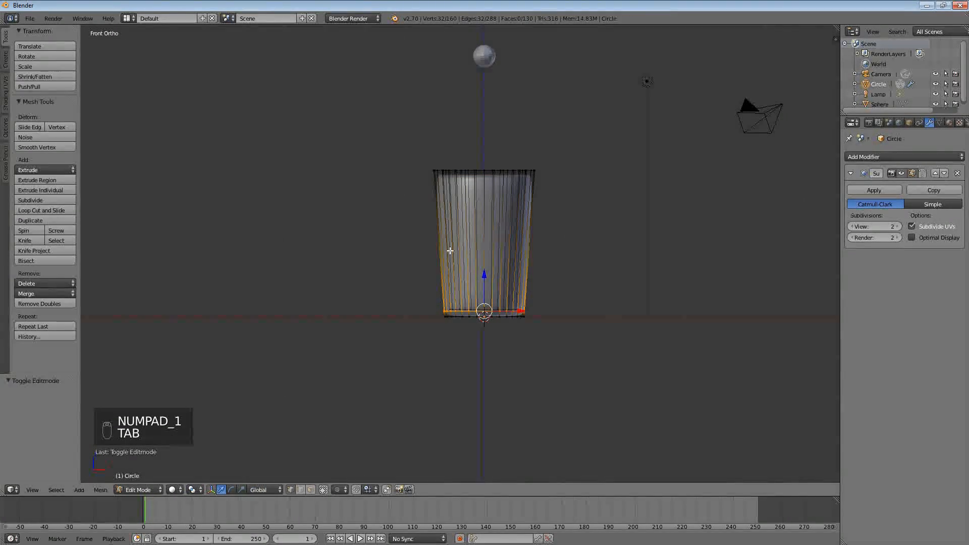
key(ctrl+r)
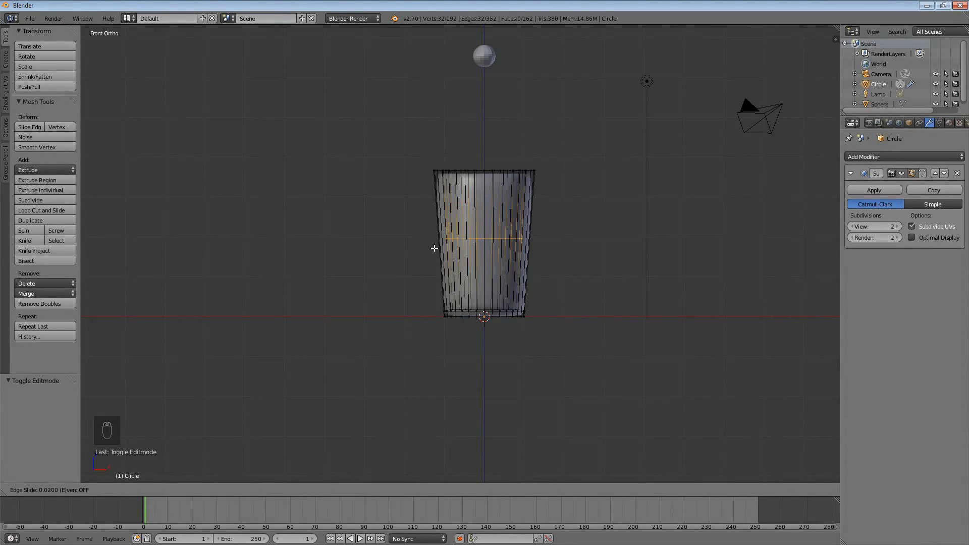
click(433, 247)
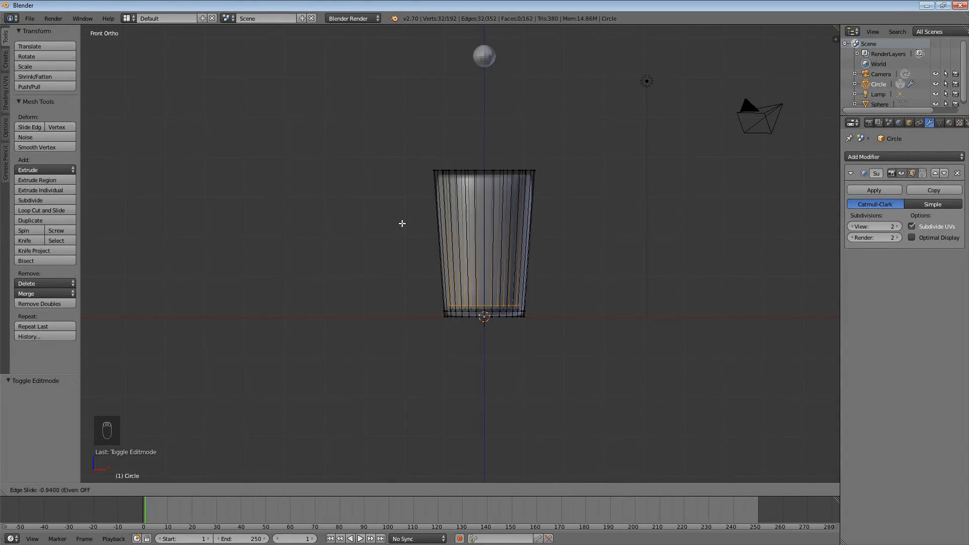
click(402, 223)
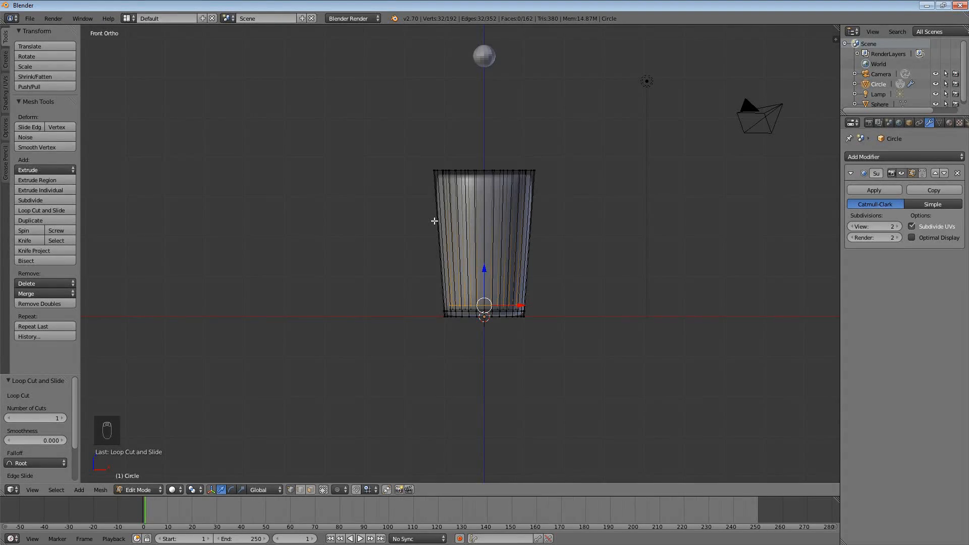
- Add a loop cut around the outer wall, slid to about -0.88 just below the rim, and return to Object Mode
key(ctrl+r)
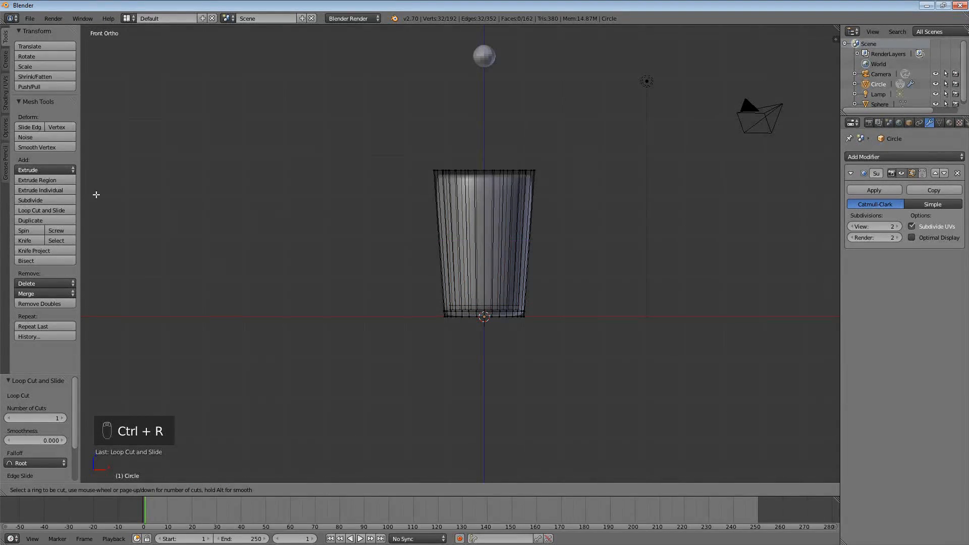
click(438, 227)
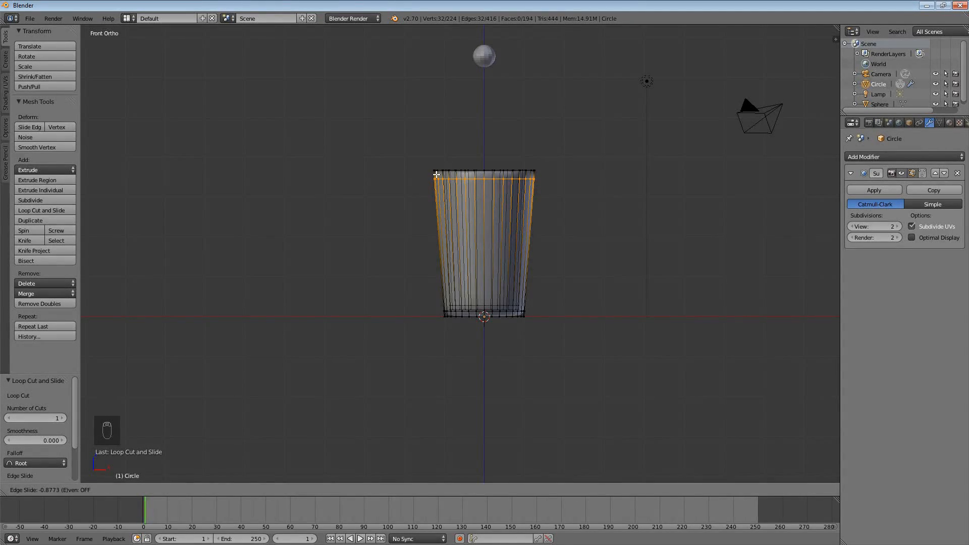
click(438, 174)
key(Tab)
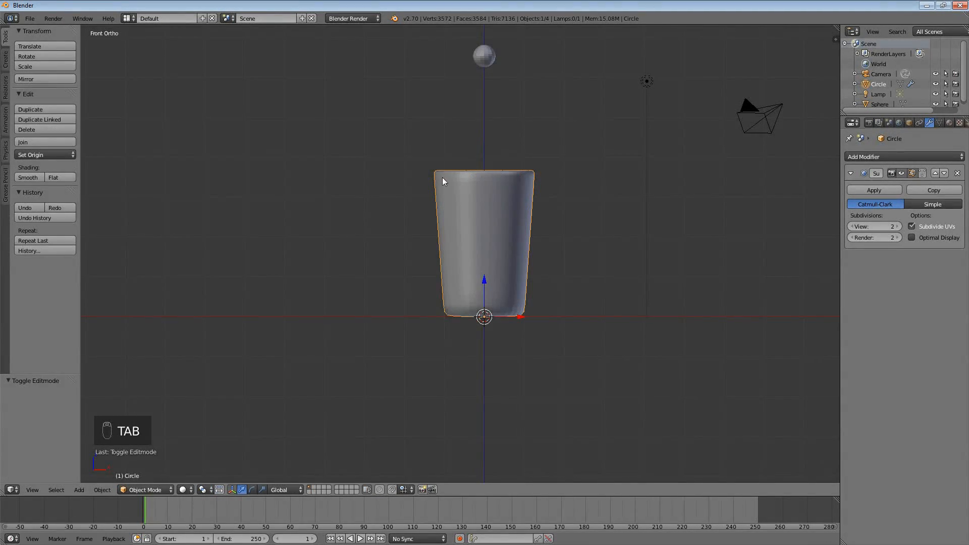
middle_drag(442, 177, 451, 234)
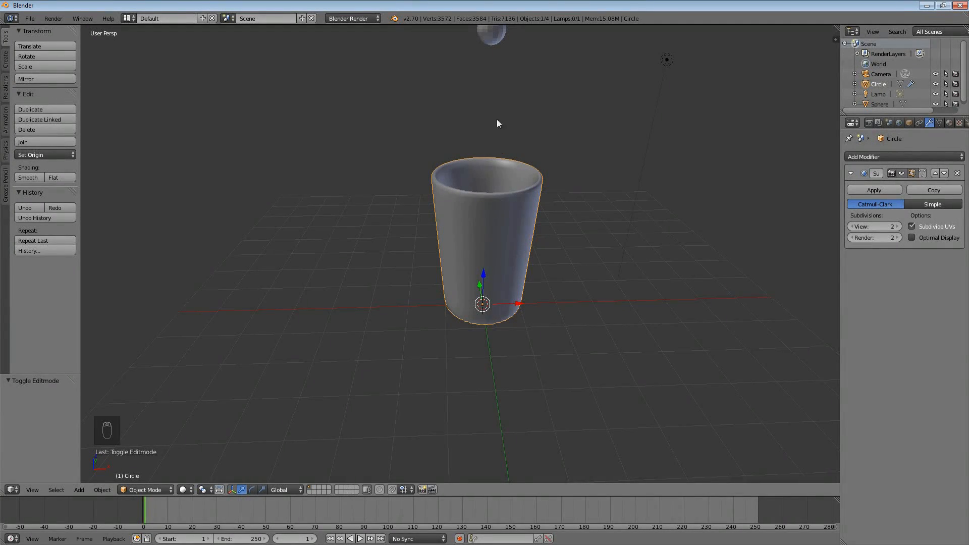
right_click(494, 33)
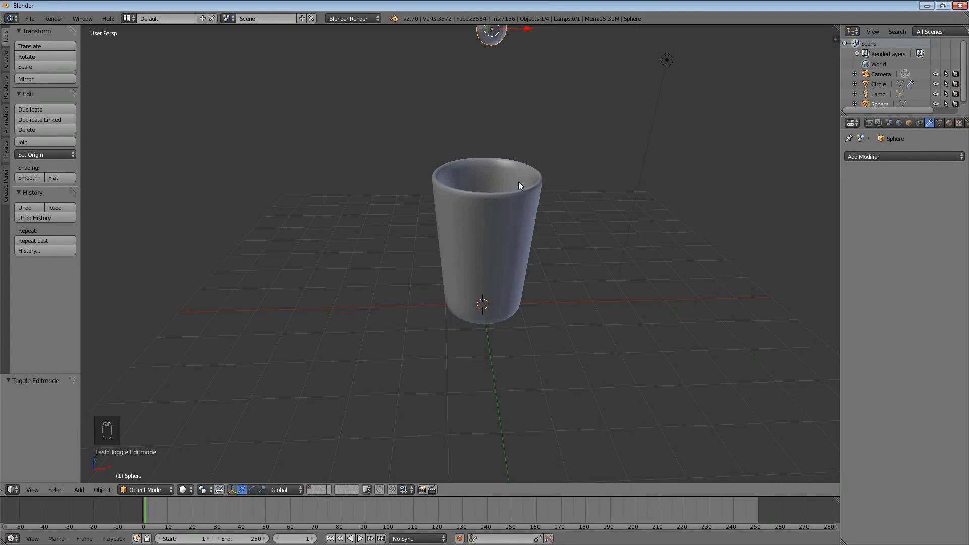
right_click(513, 227)
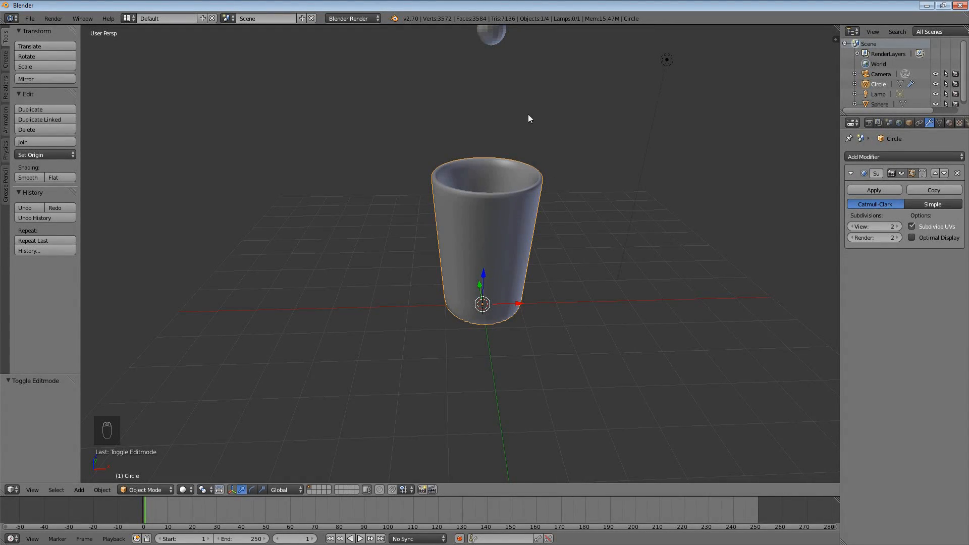
right_click(491, 34)
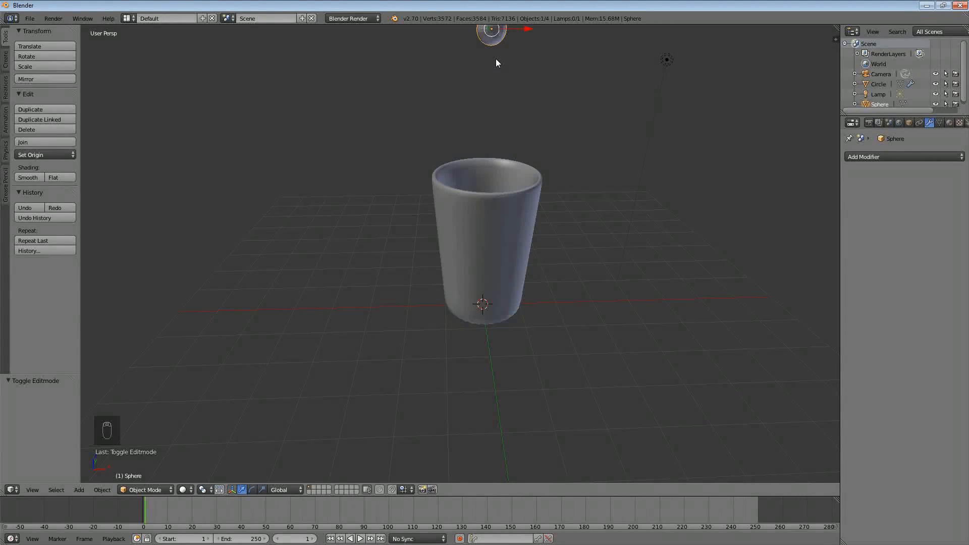
- Add a cube at the origin and scale it uniformly by about 1.832 and then 0.871 so its footprint surrounds the glass
key(shift+a)
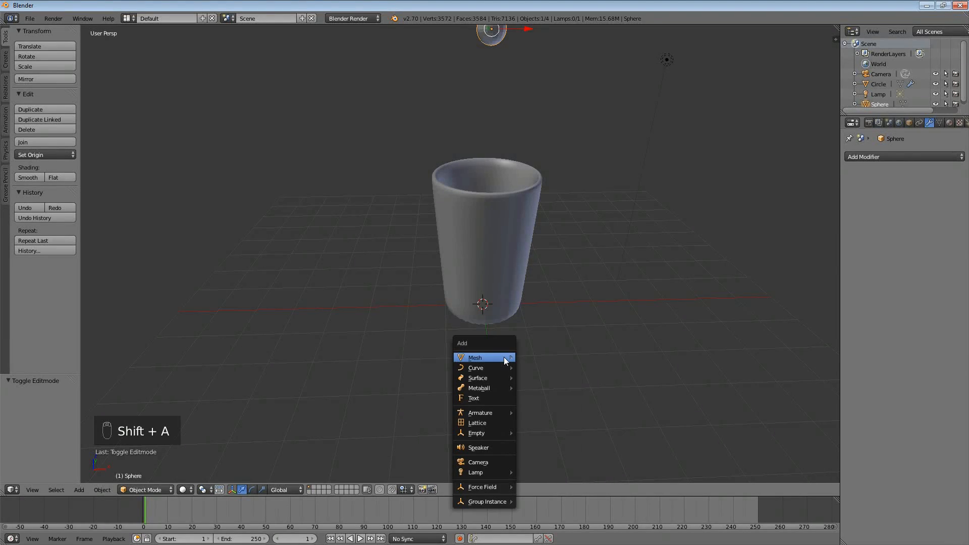
mouse_move(504, 357)
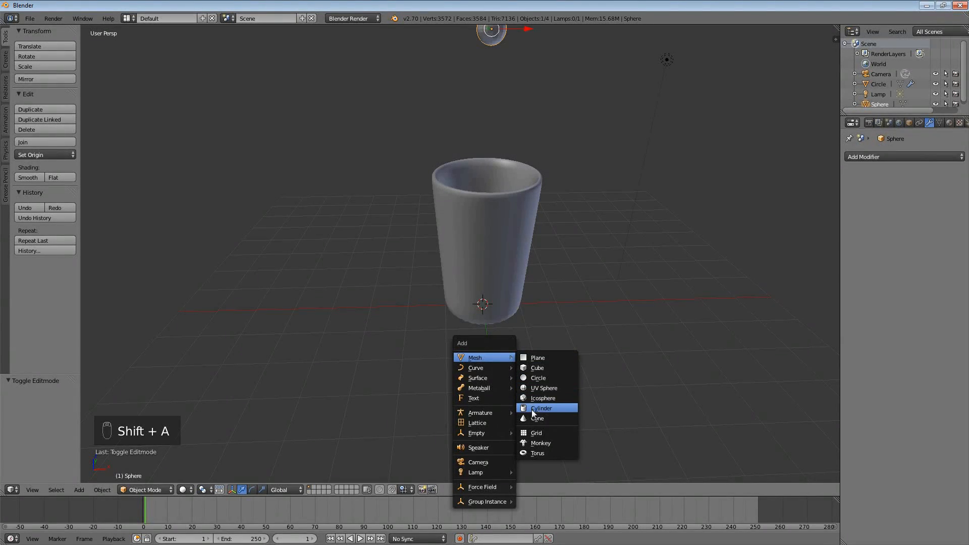
click(538, 369)
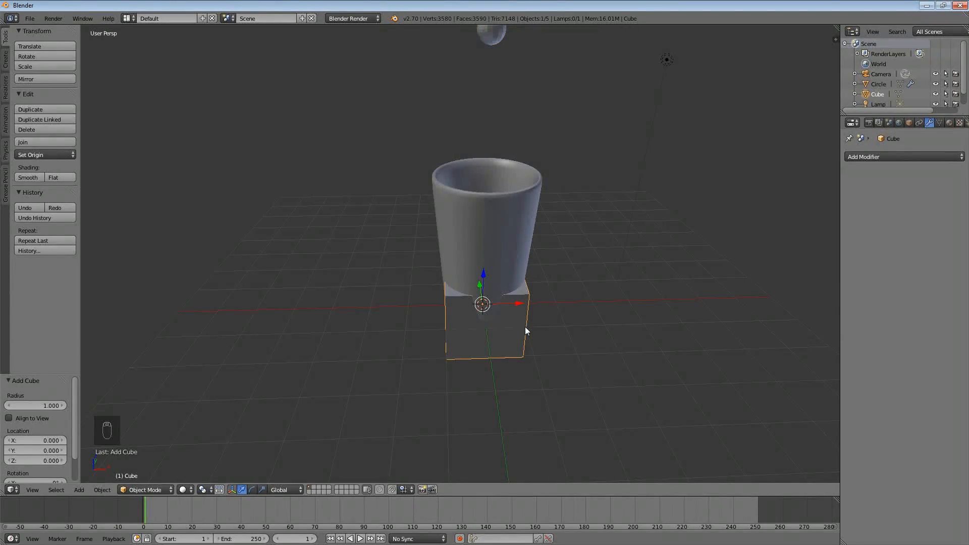
key(s)
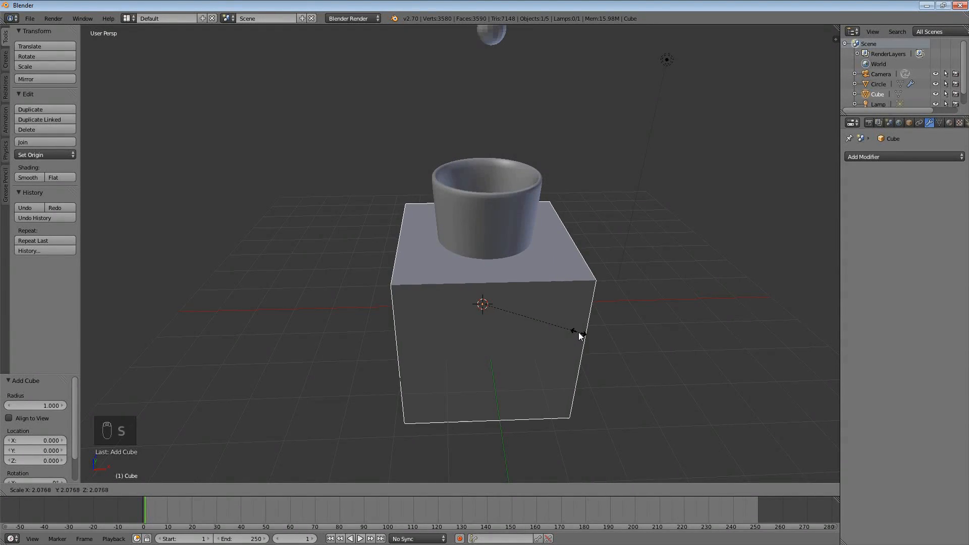
click(568, 328)
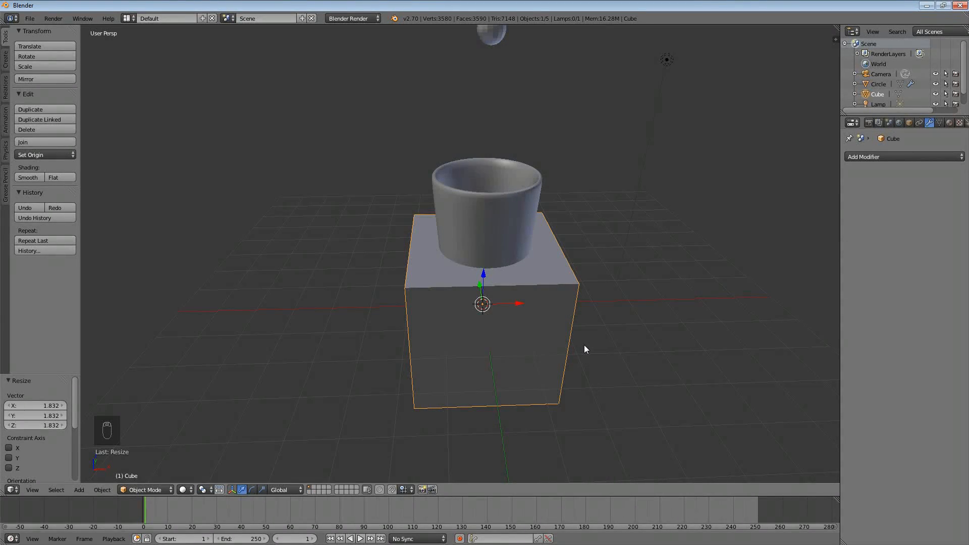
key(KP_7)
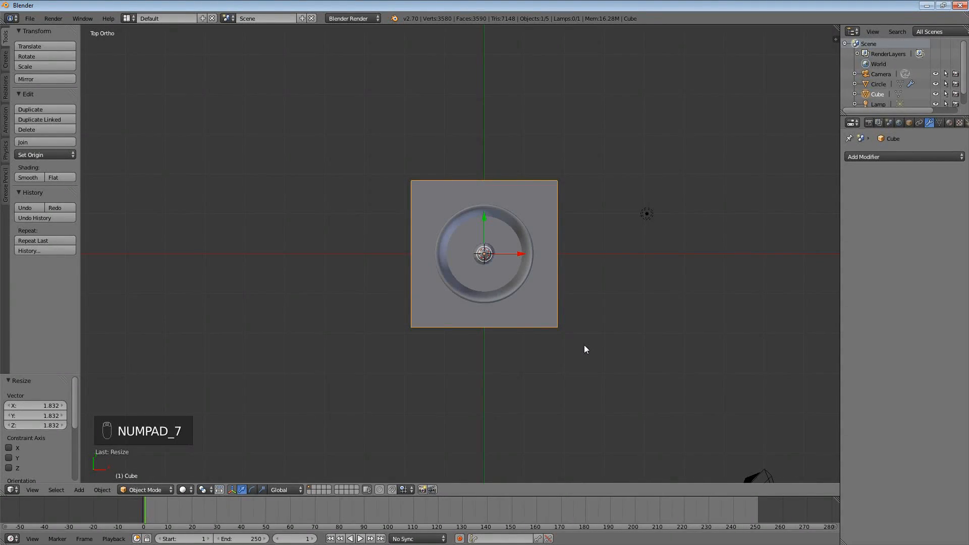
key(s)
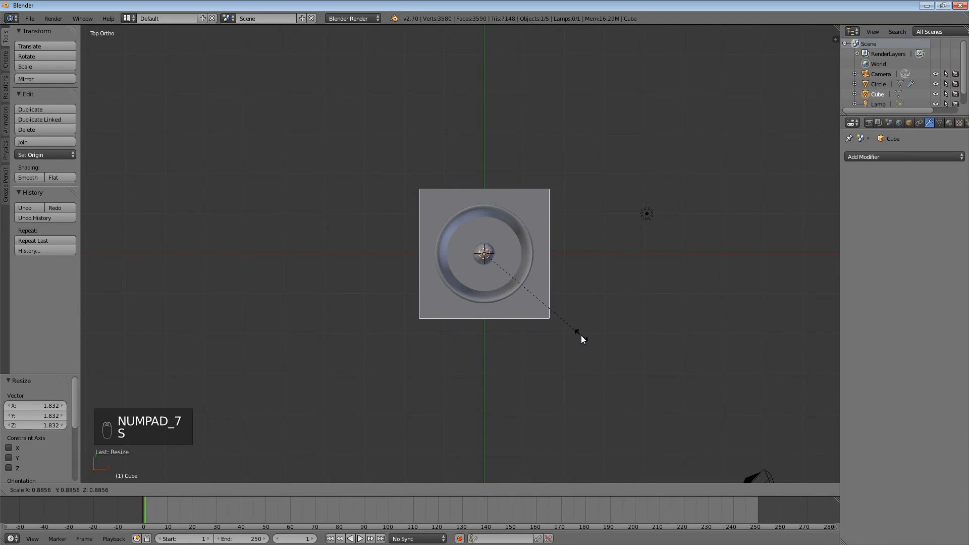
click(580, 335)
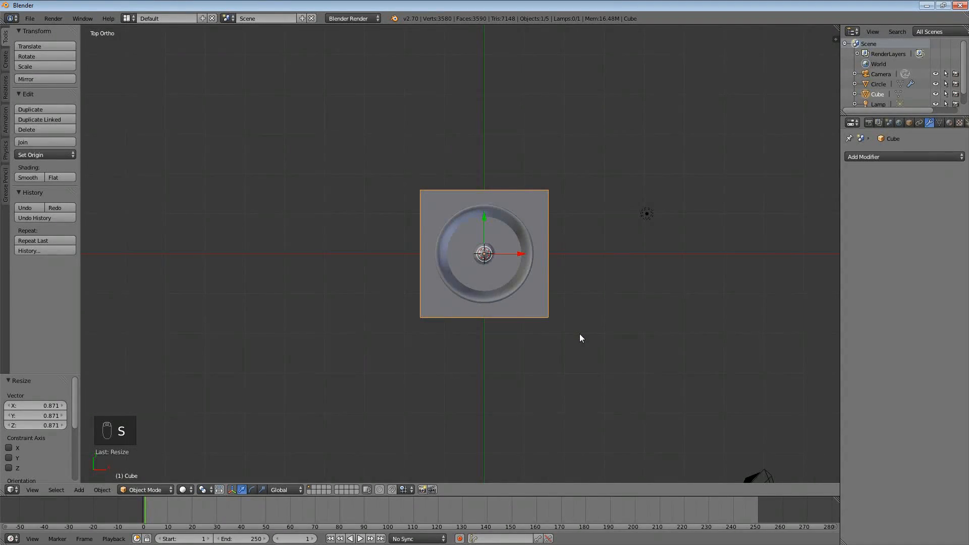
- Stretch the cube along the Z axis by a factor of about 2.398
key(KP_1)
key(s)
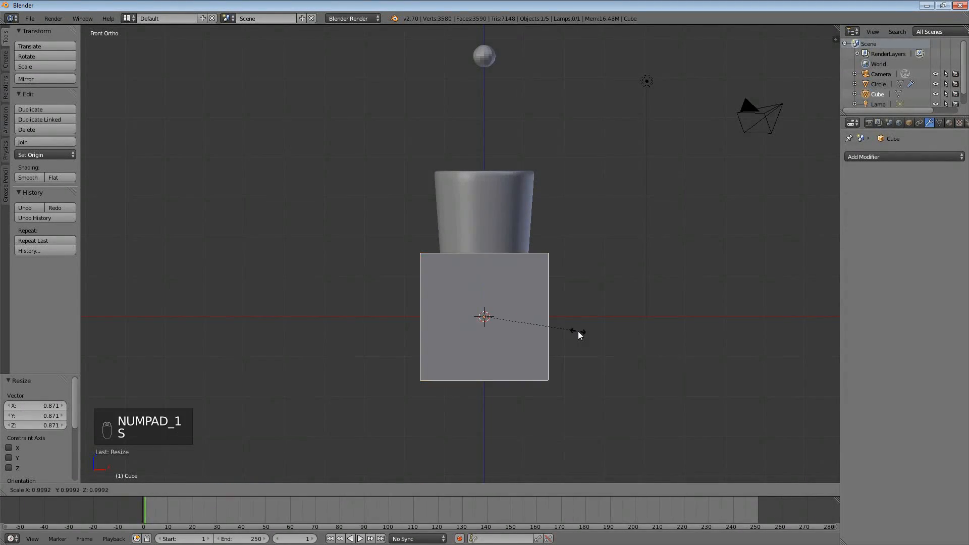
key(z)
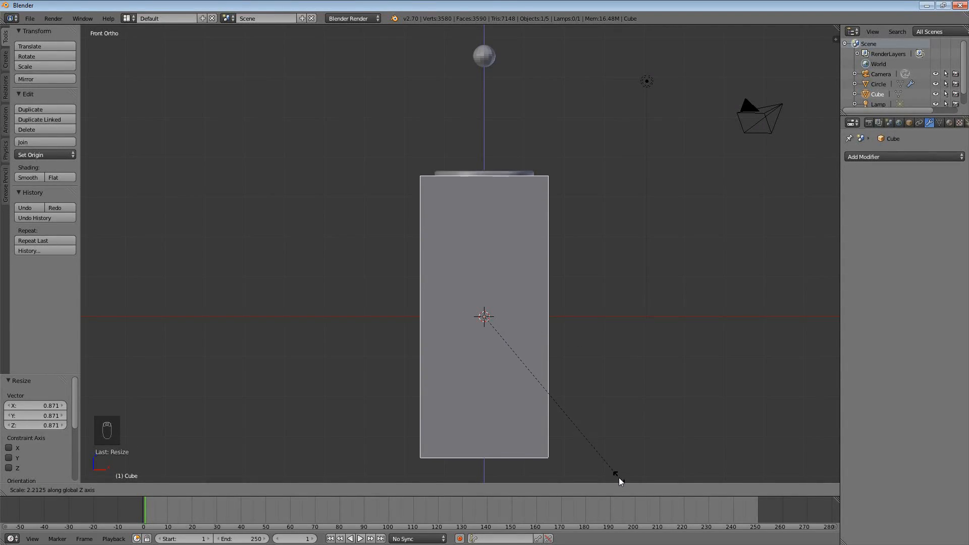
click(632, 40)
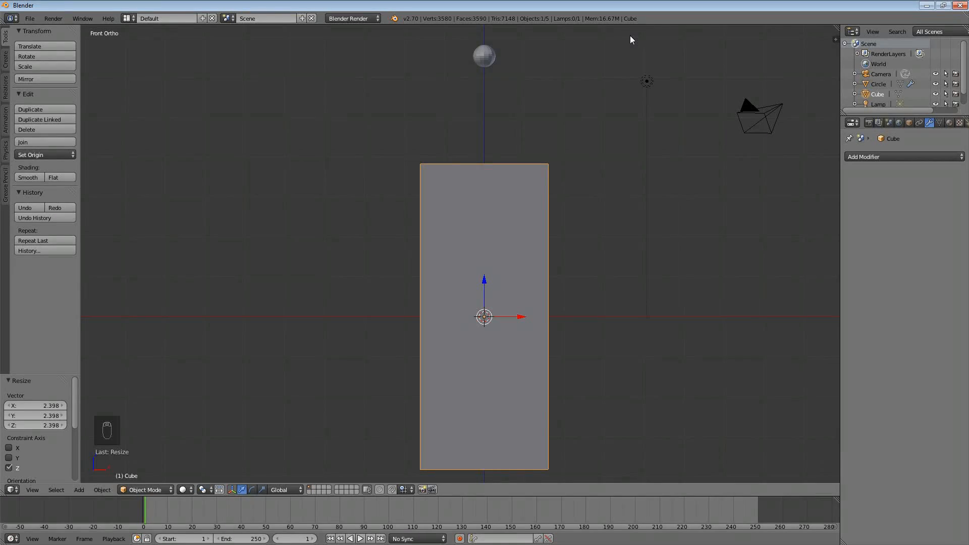
- Raise the box about 3.781 on Z, then in wireframe display lower it about 0.139 so it encloses the glass and sphere
key(g)
key(z)
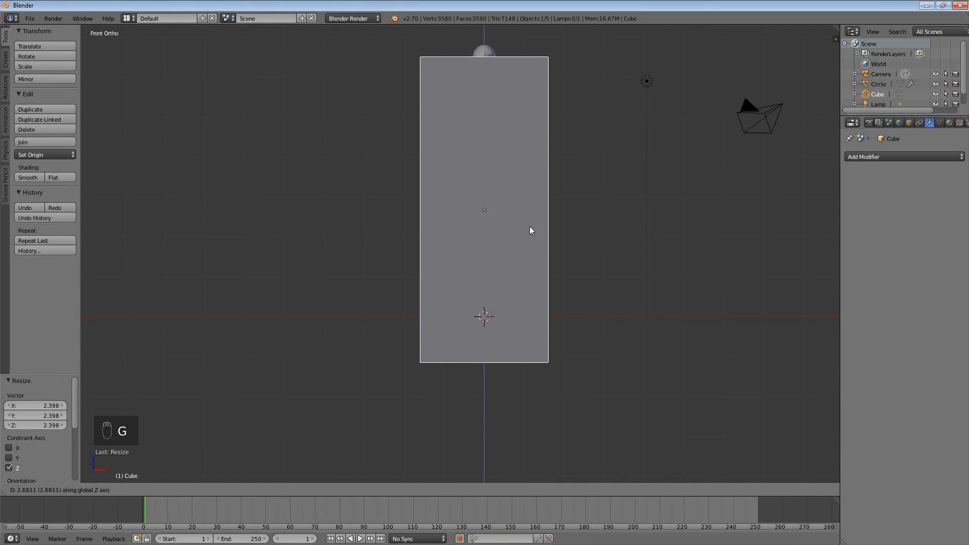
click(527, 185)
key(z)
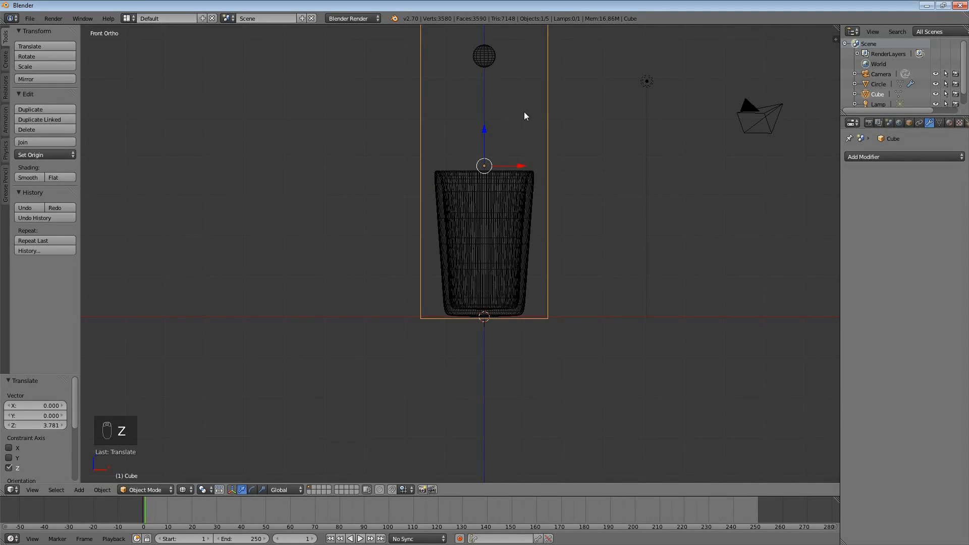
shift+middle_drag(524, 111, 545, 207)
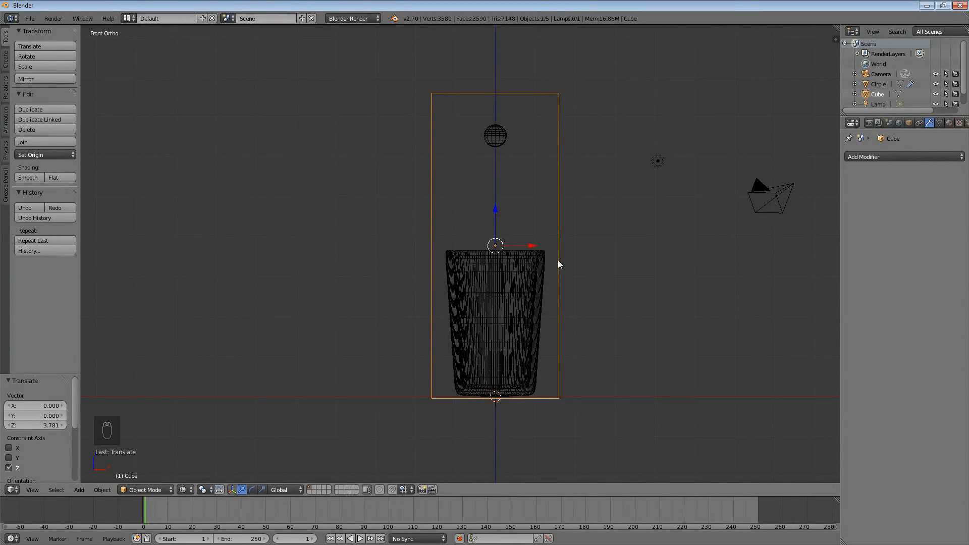
key(g)
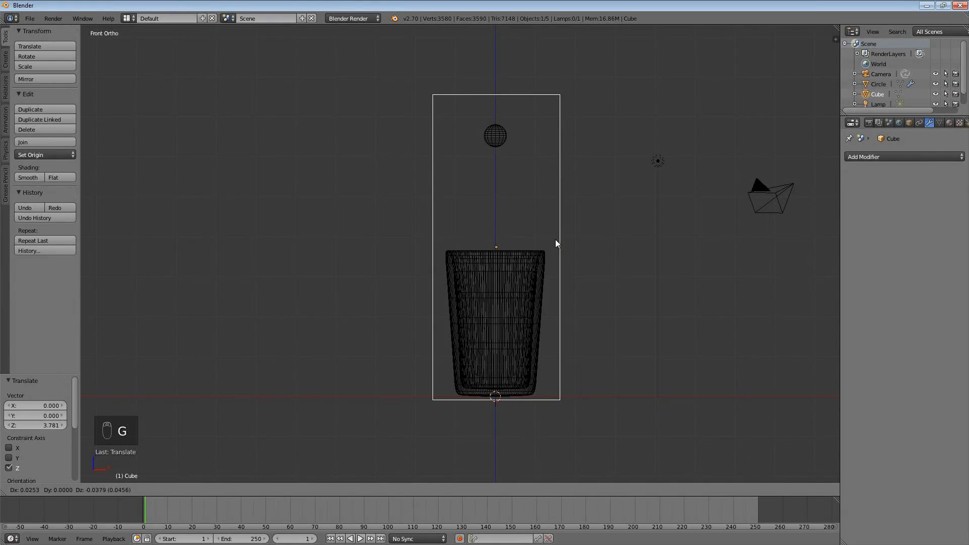
click(554, 247)
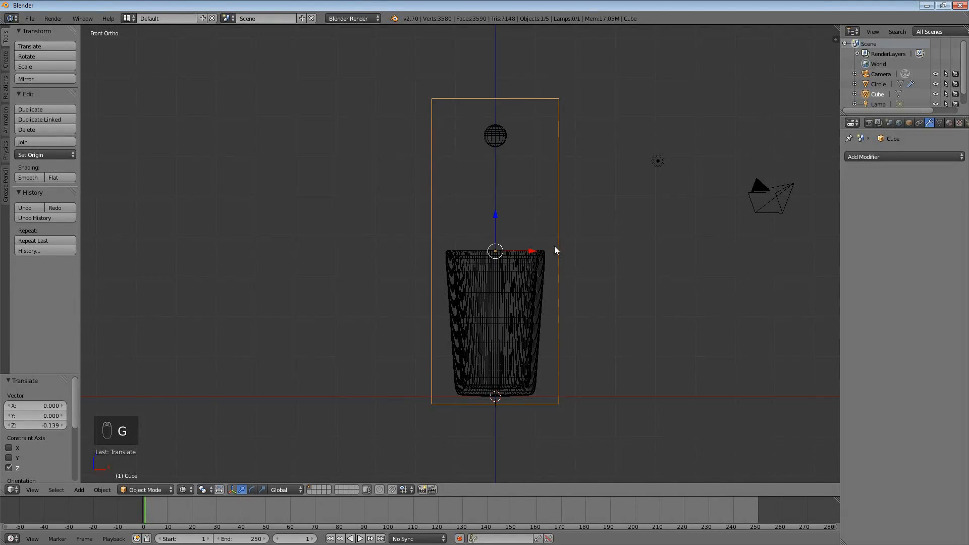
- Move the sphere about 1.214 along X and 0.114 up on Z, keeping it inside the box
right_click(535, 280)
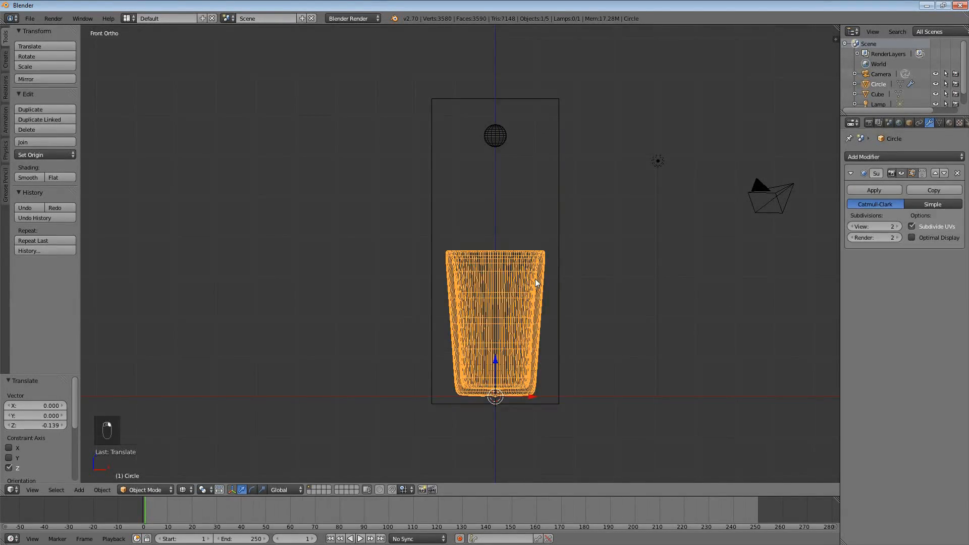
right_click(501, 134)
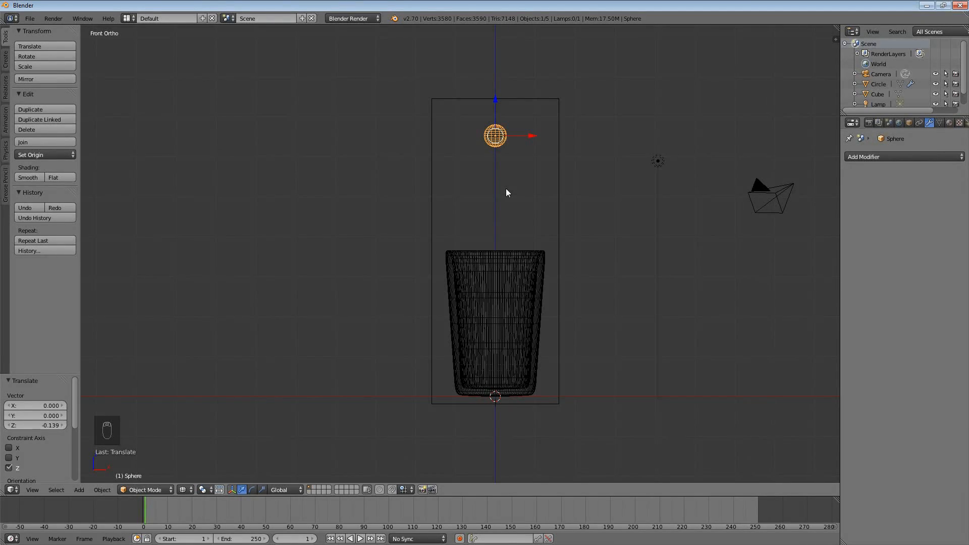
key(KP_1)
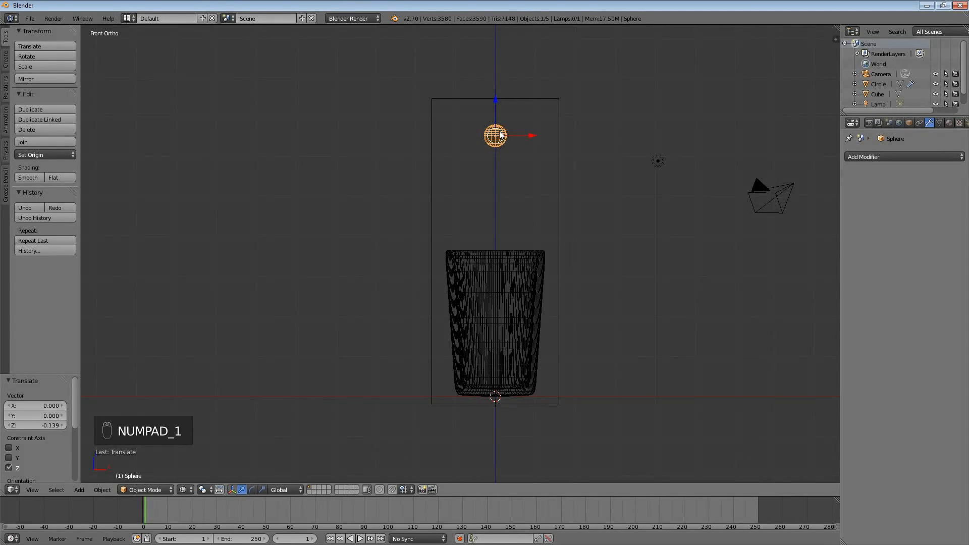
key(g)
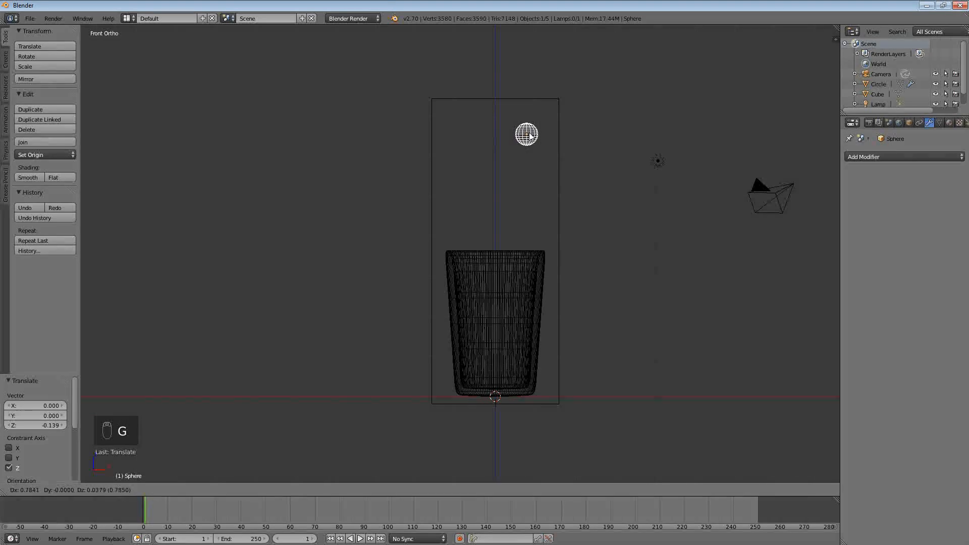
click(548, 132)
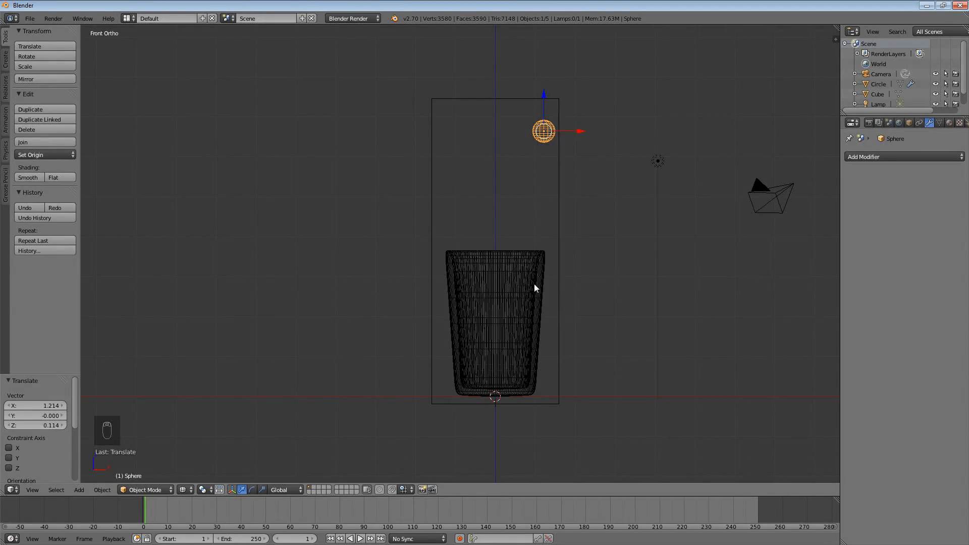
- Enable Fluid physics on the glass and set its fluid type to Obstacle
right_click(503, 271)
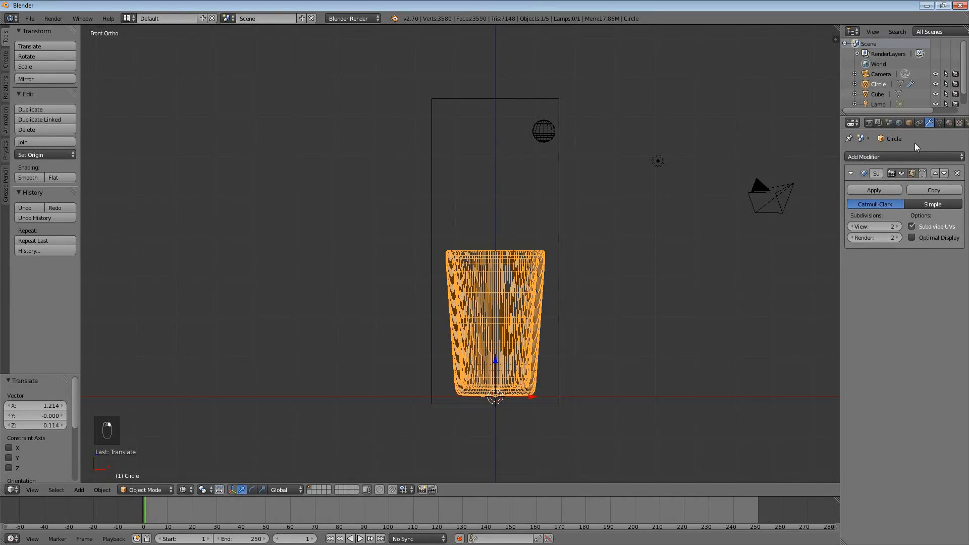
scroll(934, 128, down, 5)
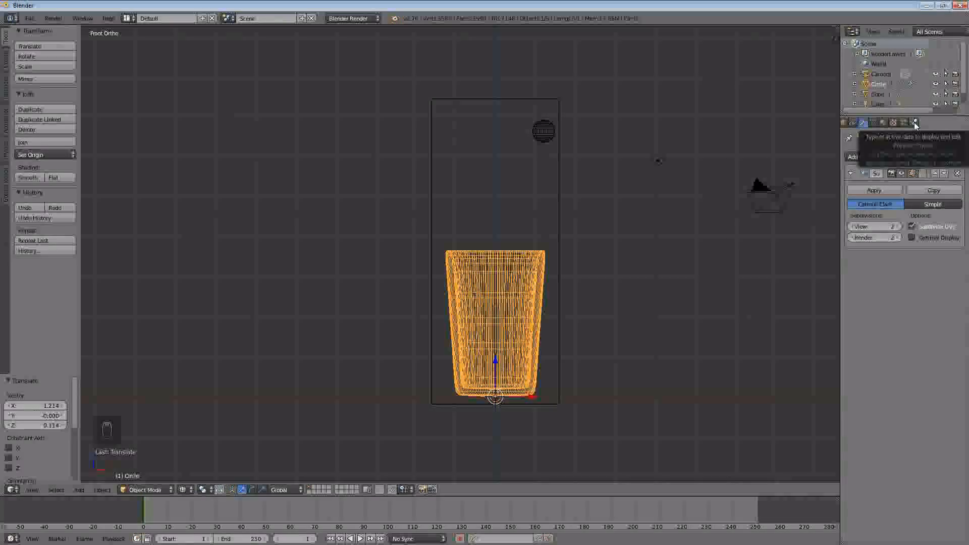
click(914, 123)
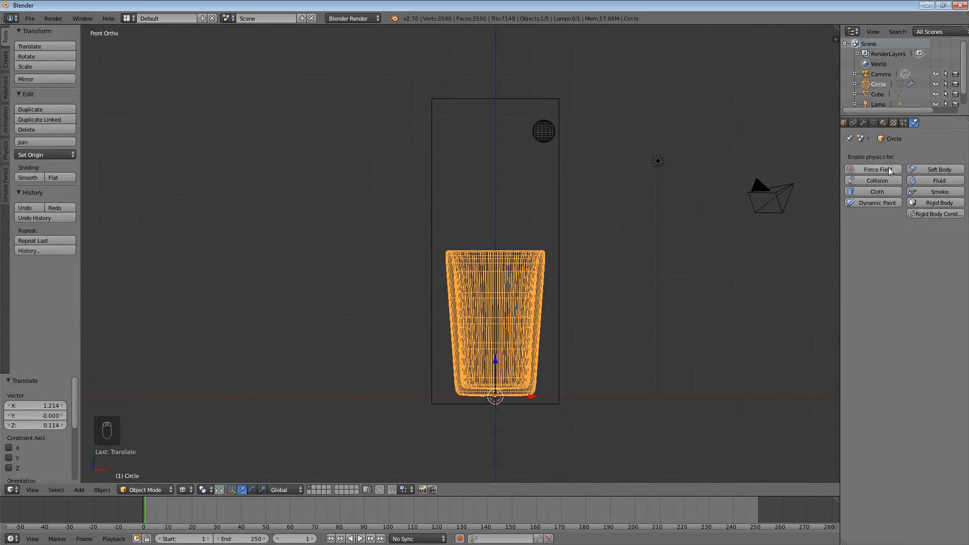
click(932, 179)
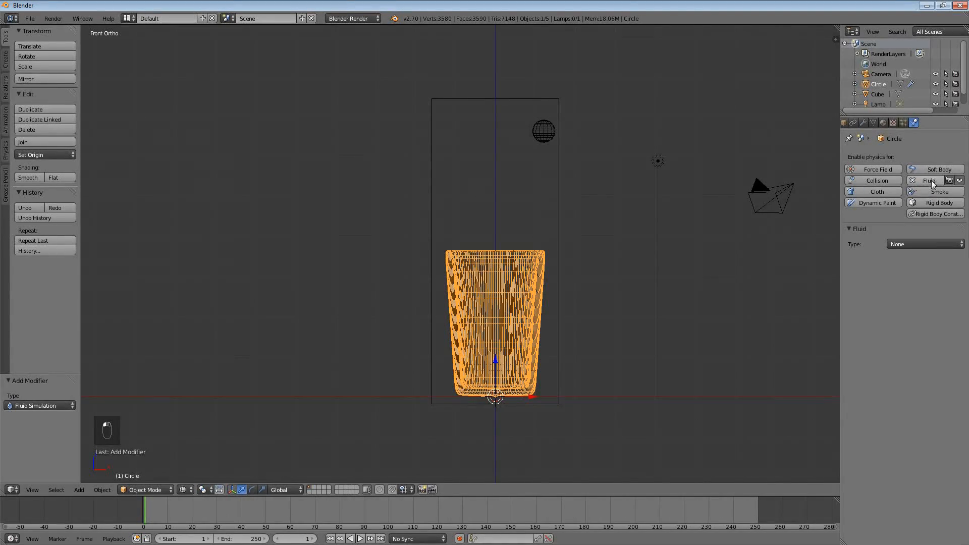
click(907, 244)
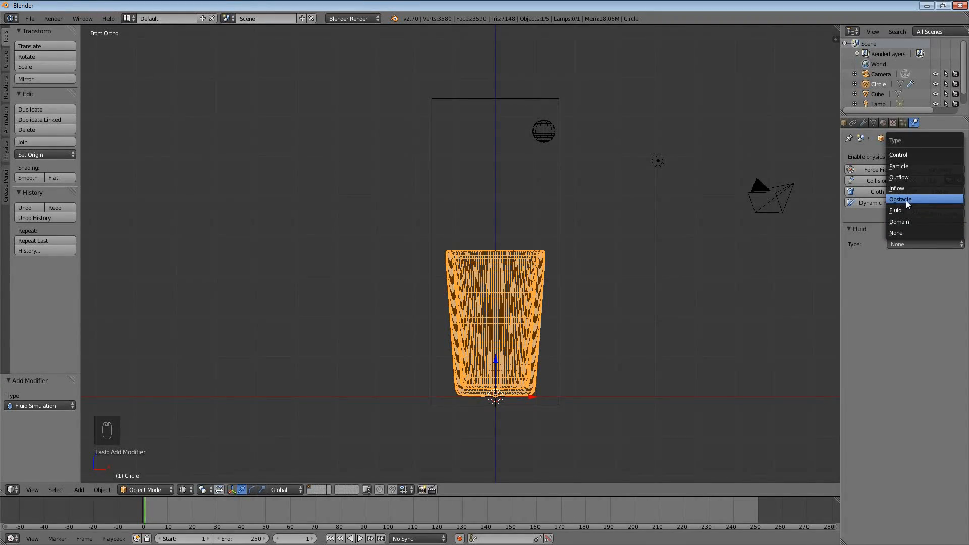
click(907, 201)
click(910, 244)
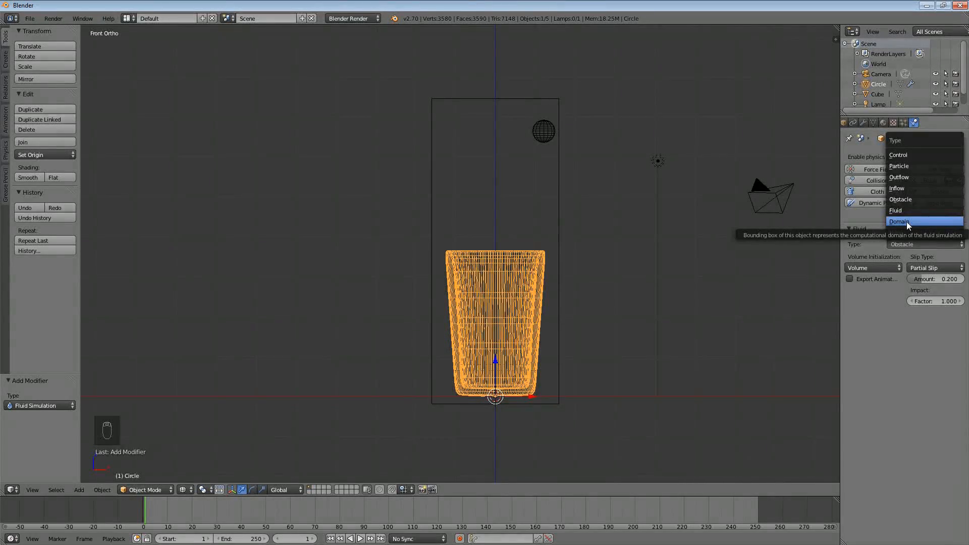
click(927, 244)
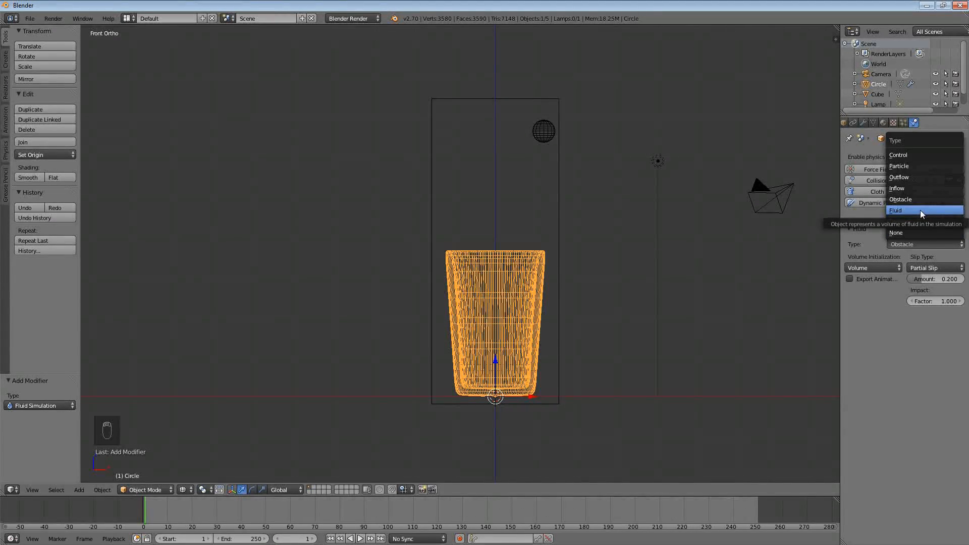
click(920, 210)
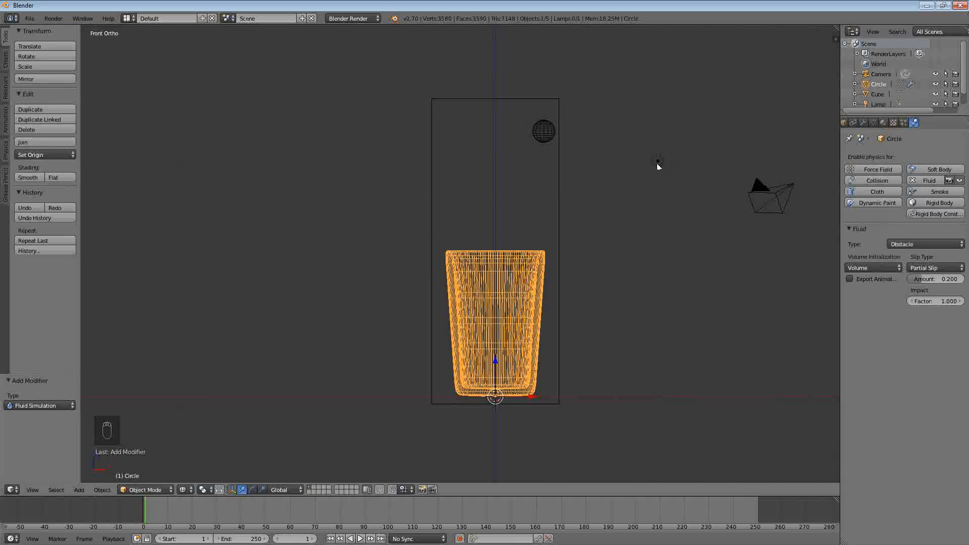
right_click(546, 130)
right_click(529, 270)
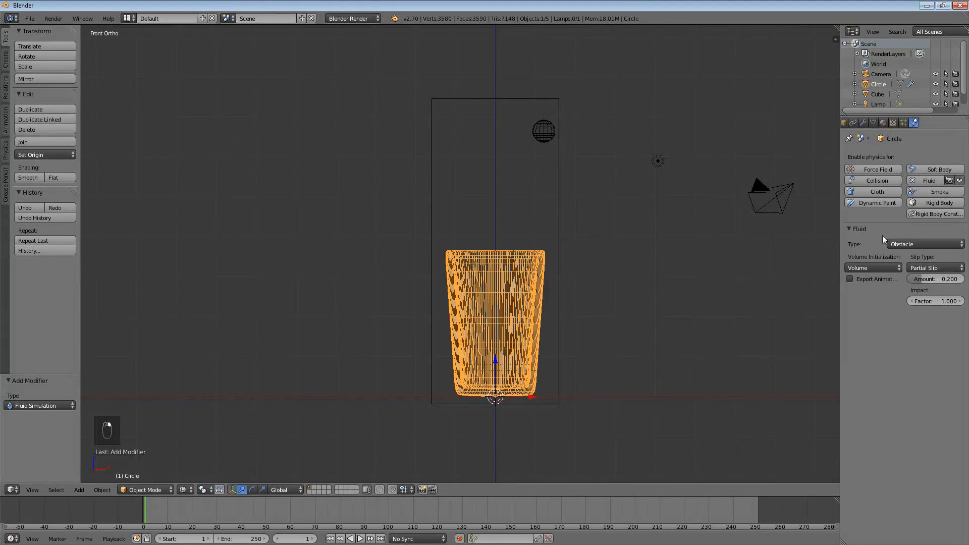
click(926, 244)
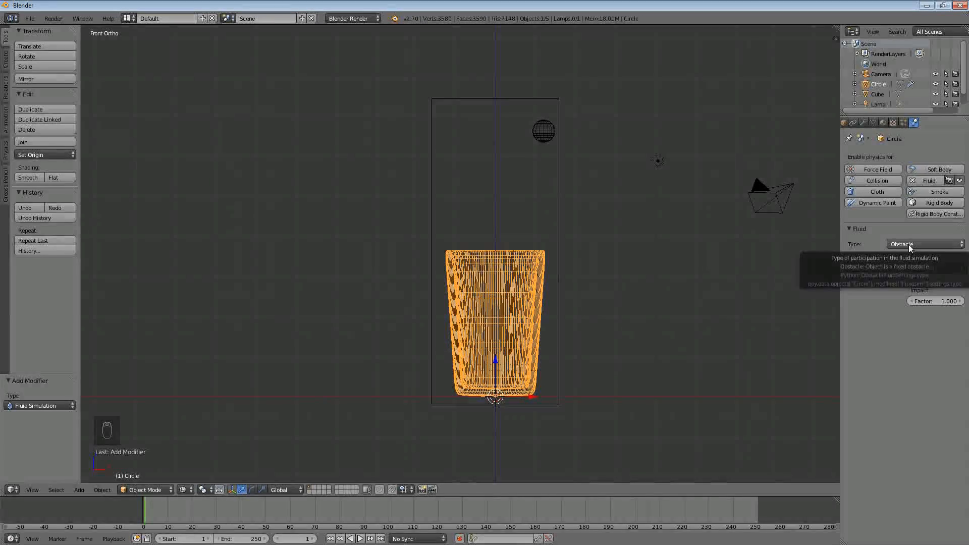
click(910, 244)
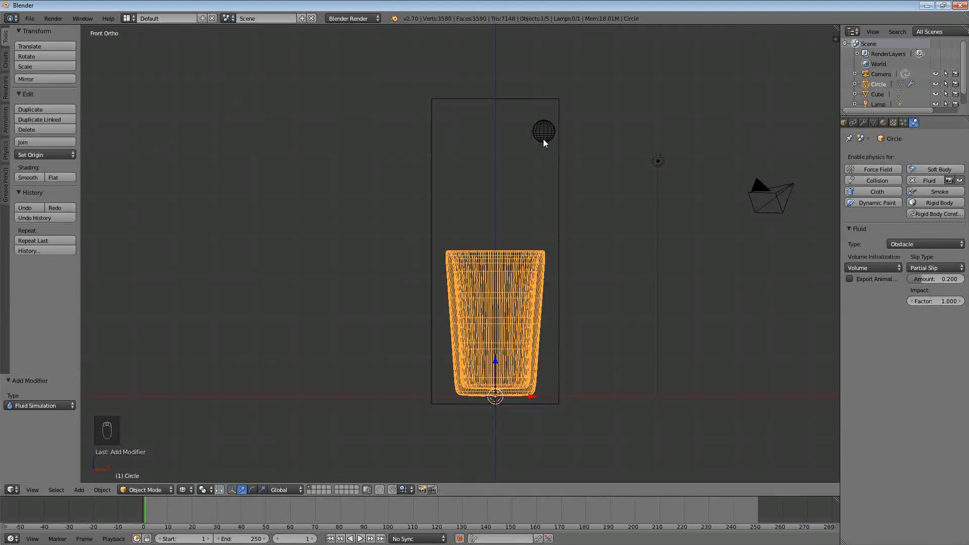
click(900, 244)
- Enable Fluid physics on the sphere and set its fluid type to Inflow
right_click(549, 135)
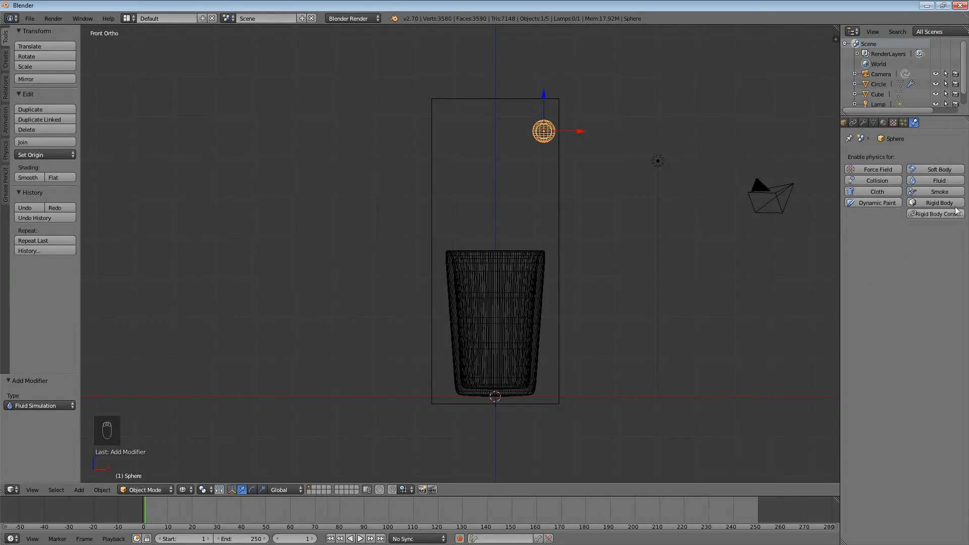
click(940, 181)
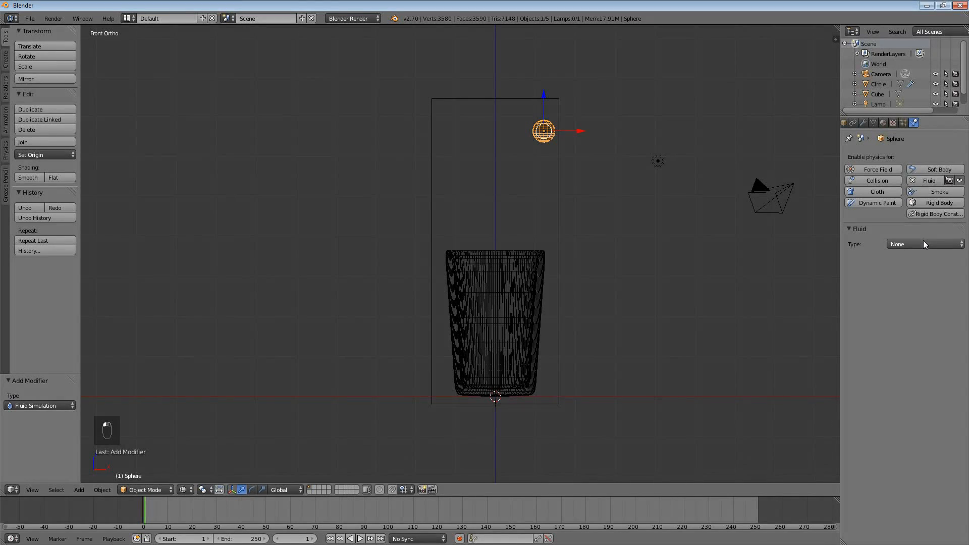
click(906, 244)
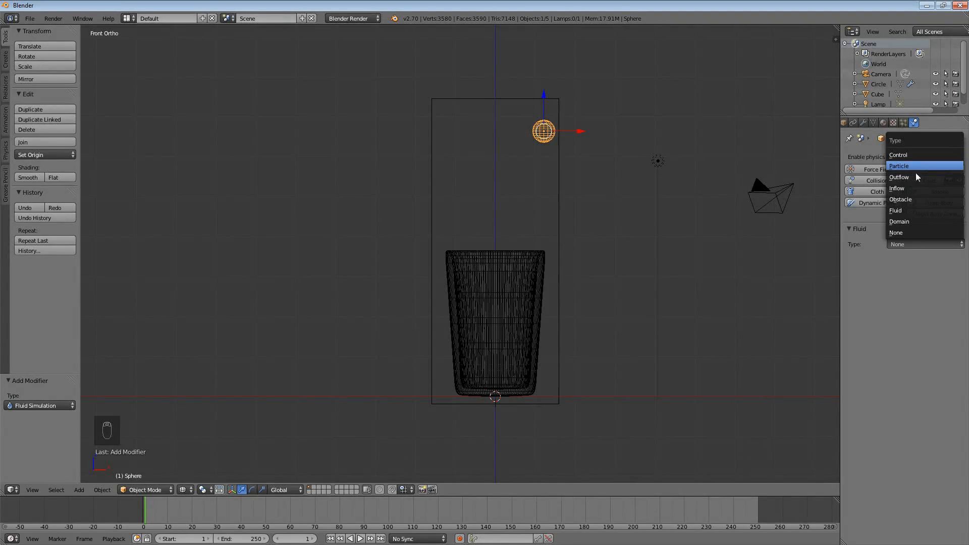
click(904, 245)
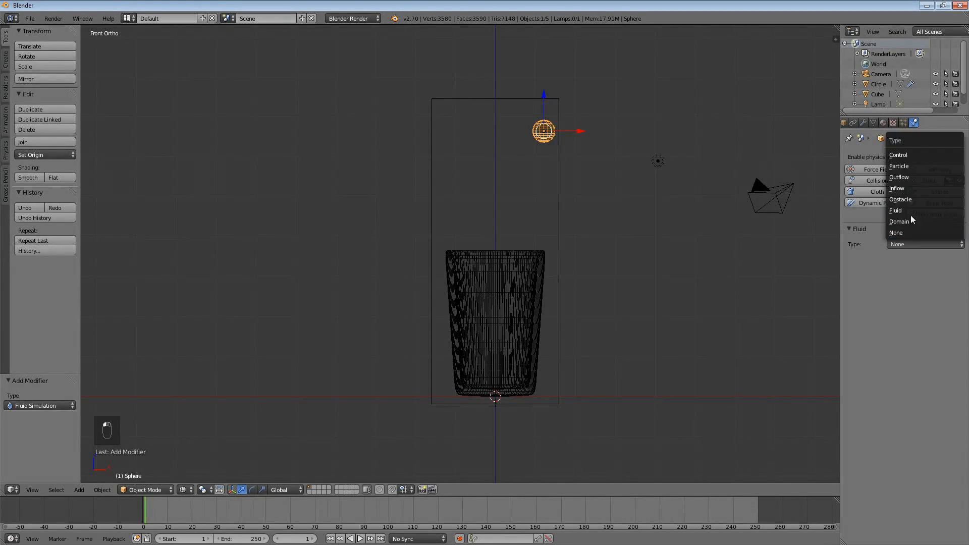
click(910, 189)
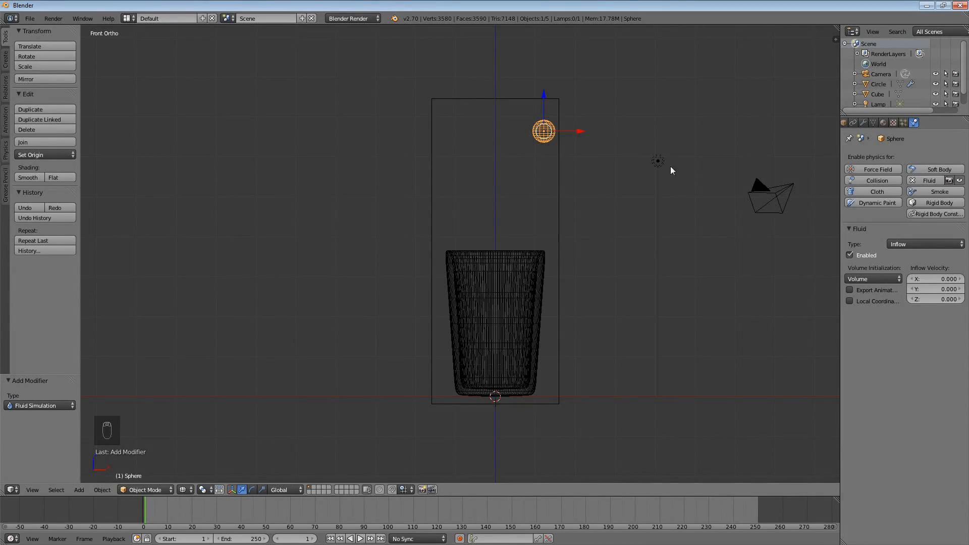
- Set the sphere's inflow velocity on X to -0.5
click(939, 279)
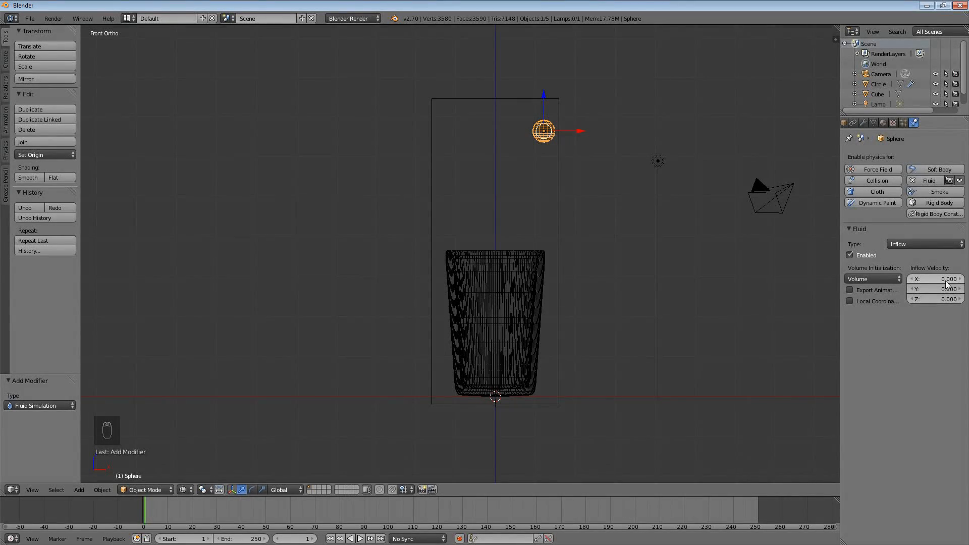
text(0.0)
key(BackSpace)
text(-.5)
key(Return)
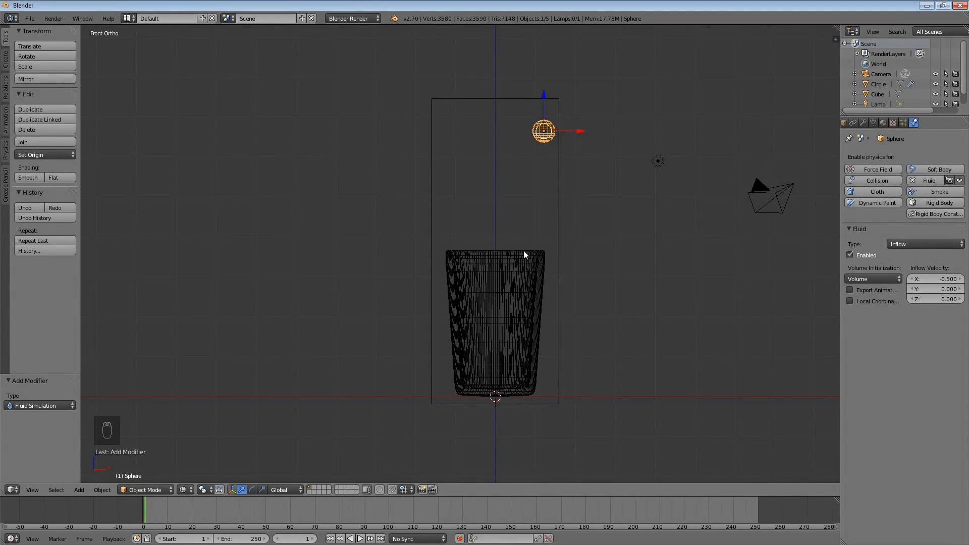
- Enable Fluid physics on the enclosing box and set its fluid type to Domain, keeping the wireframe display
right_click(559, 201)
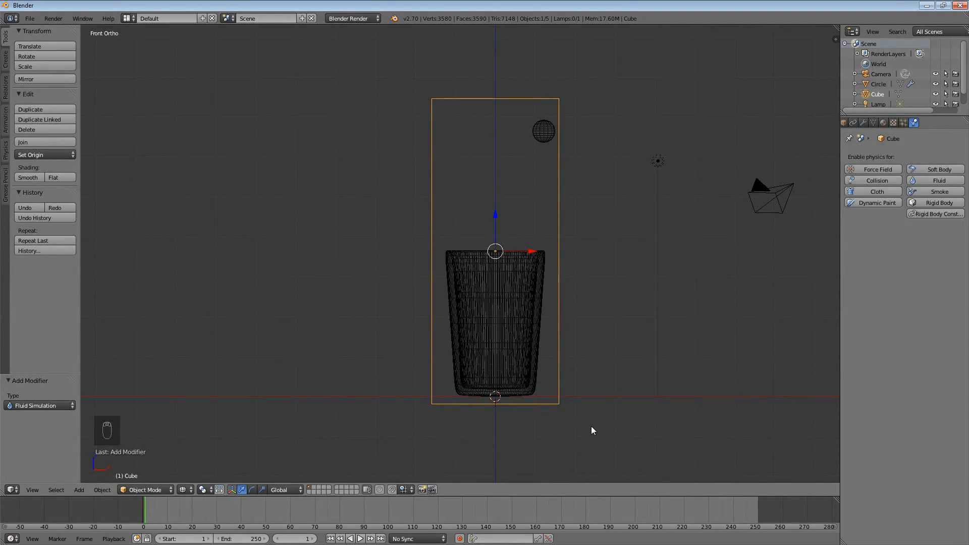
key(z)
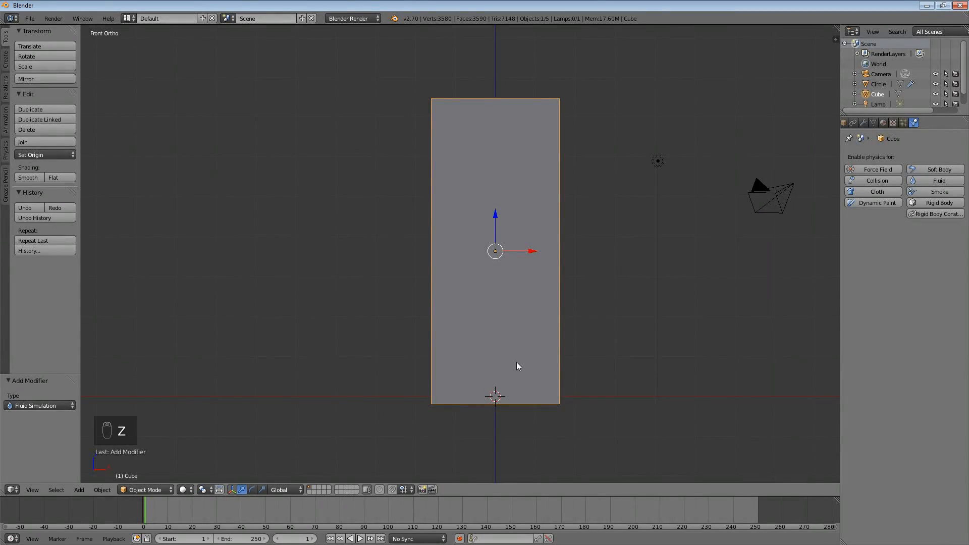
key(z)
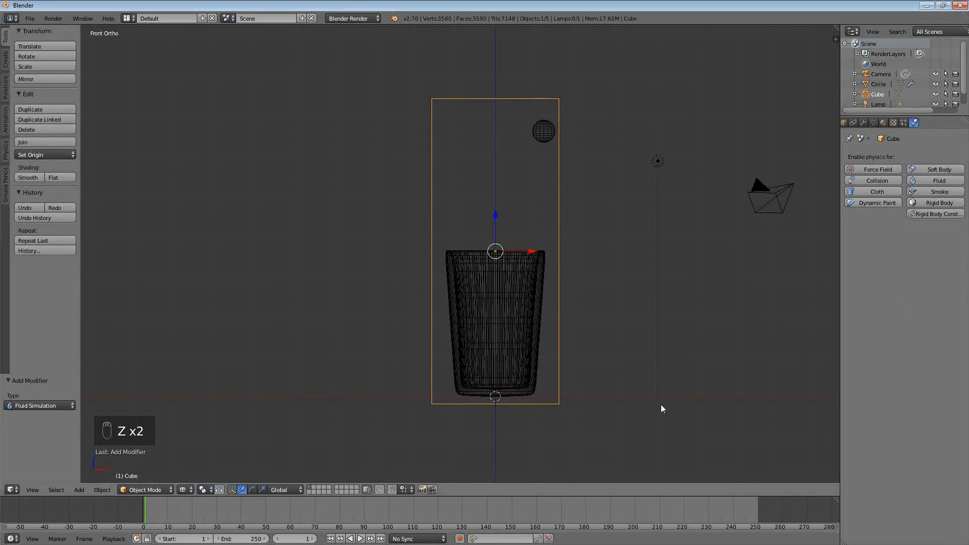
click(940, 180)
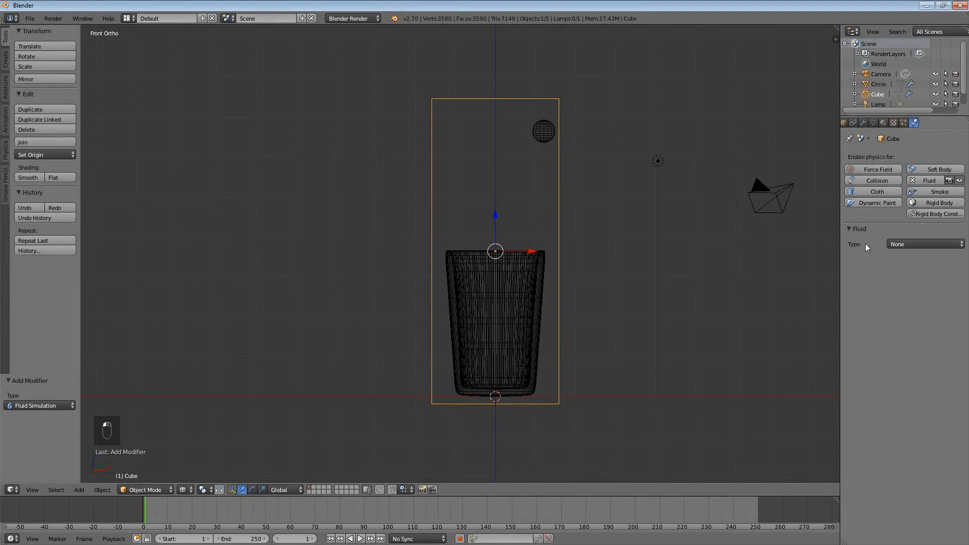
click(911, 244)
click(901, 223)
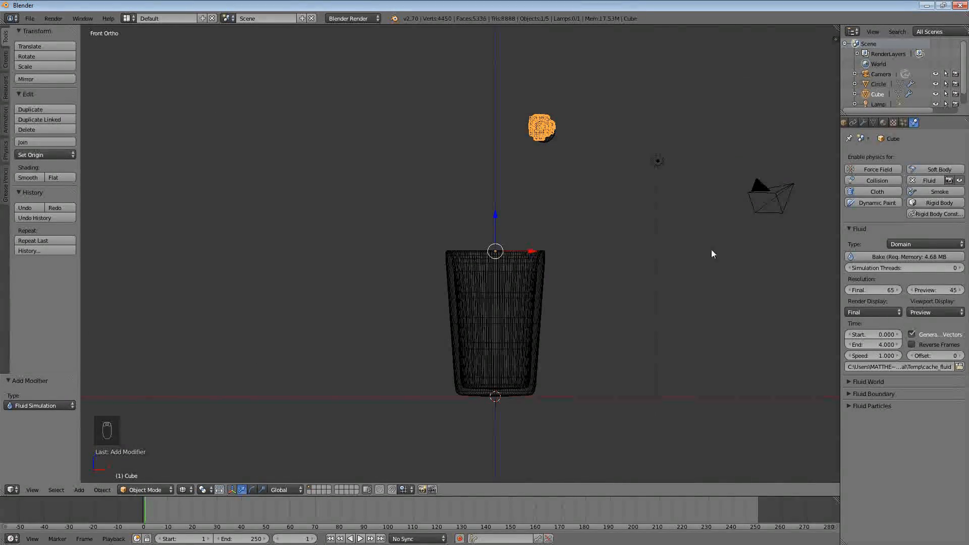
- Scrub through the timeline to review the cached fluid pour at several frames, and return to frame 1
click(781, 511)
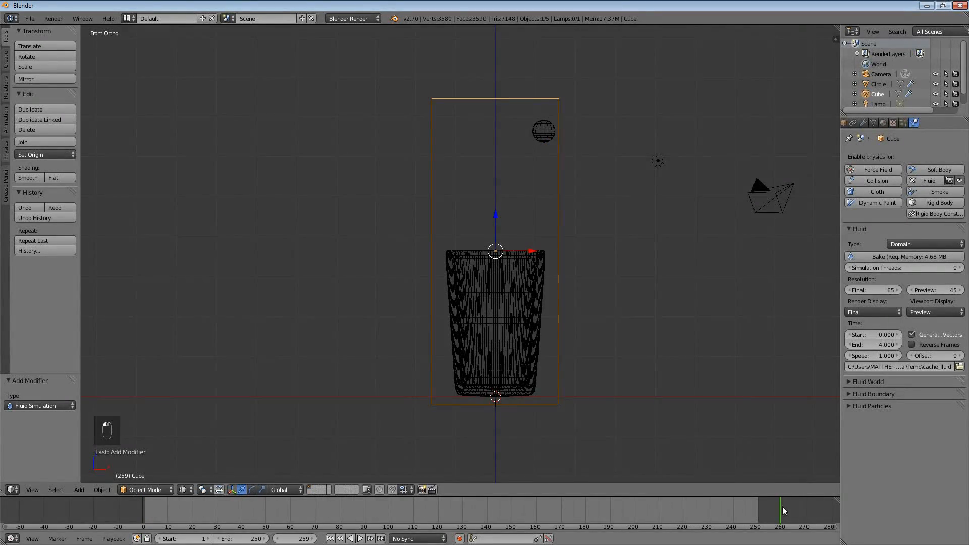
mouse_move(783, 507)
mouse_down()
mouse_move(153, 504)
mouse_move(793, 508)
mouse_up()
drag(784, 508, 684, 508)
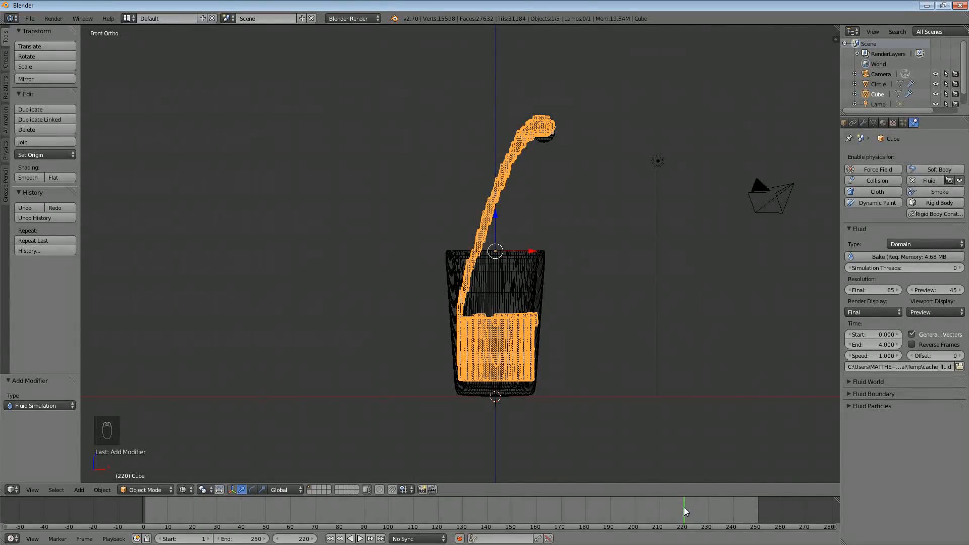
drag(685, 508, 147, 511)
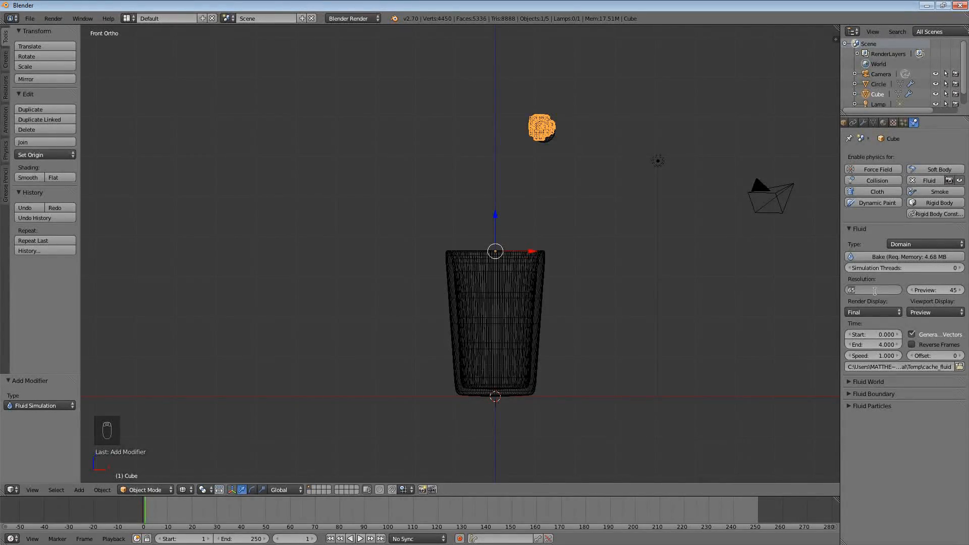
- Set the fluid domain's final resolution to 100 and its preview resolution to 60
text(100)
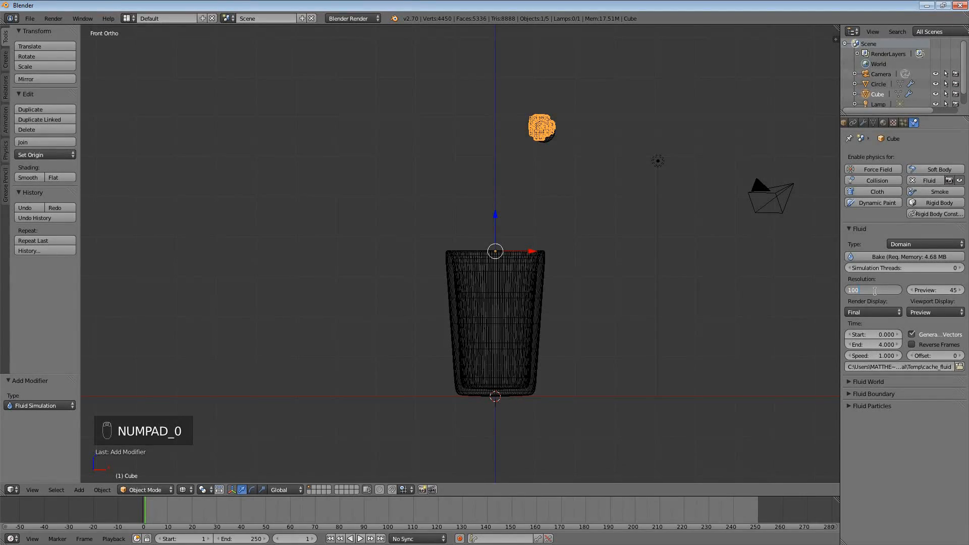
key(Tab)
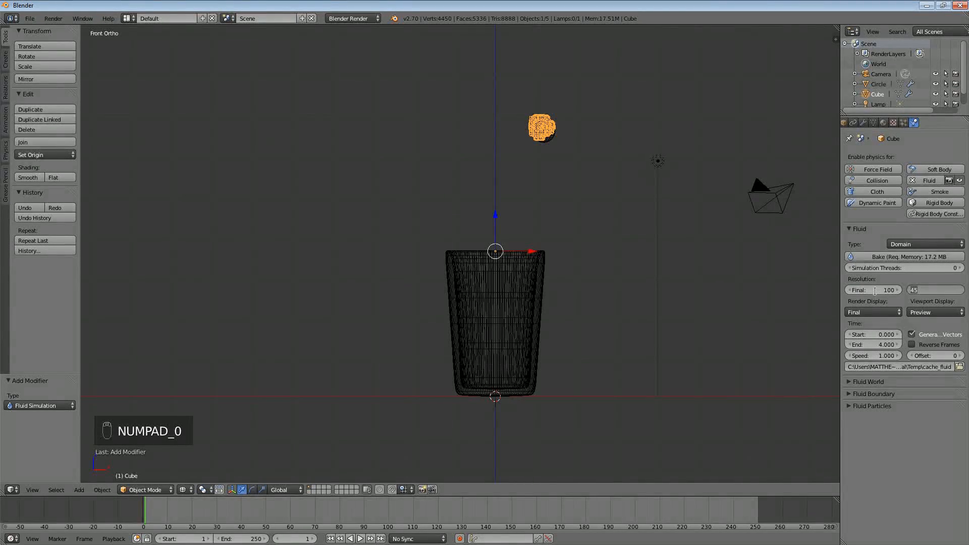
text(7)
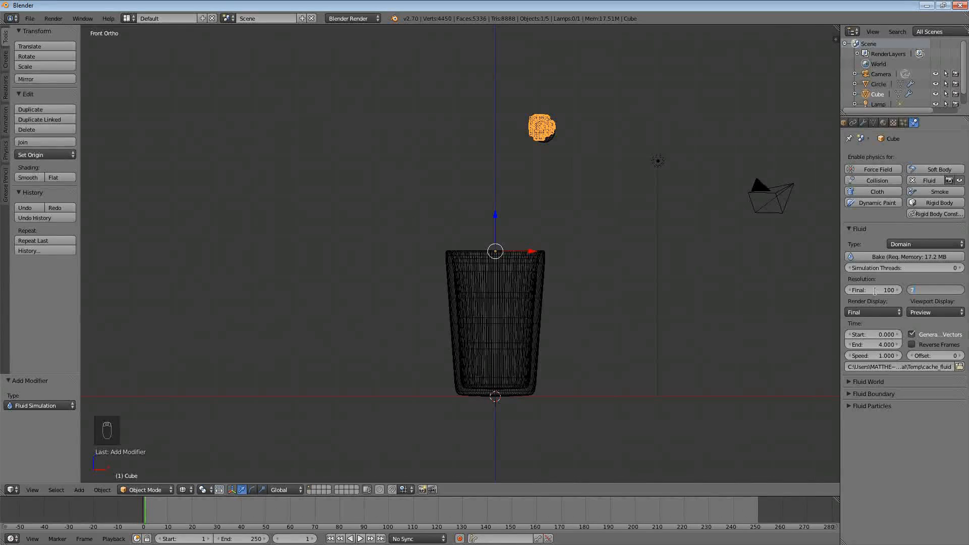
text(60)
key(Return)
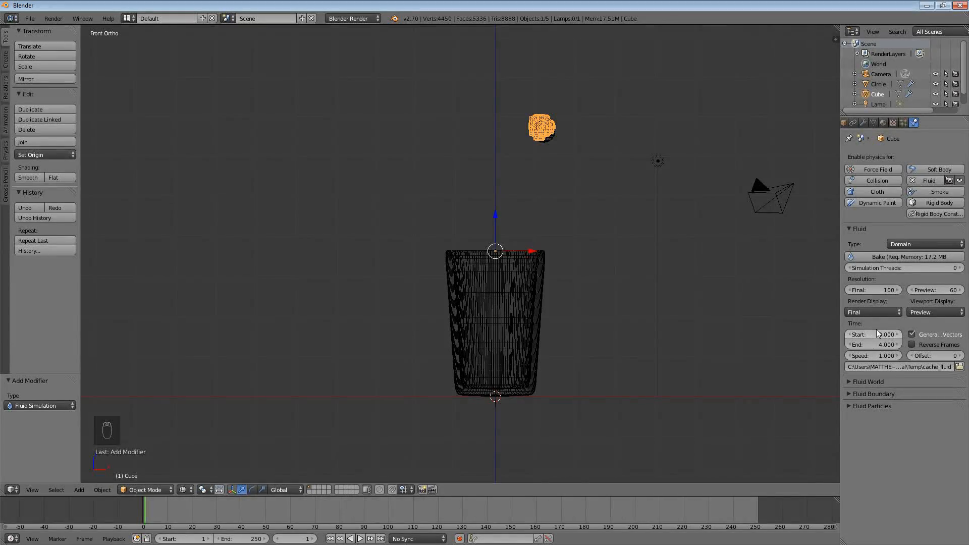
- Render a test image of frame 1 from the camera and return to the 3D view
click(939, 289)
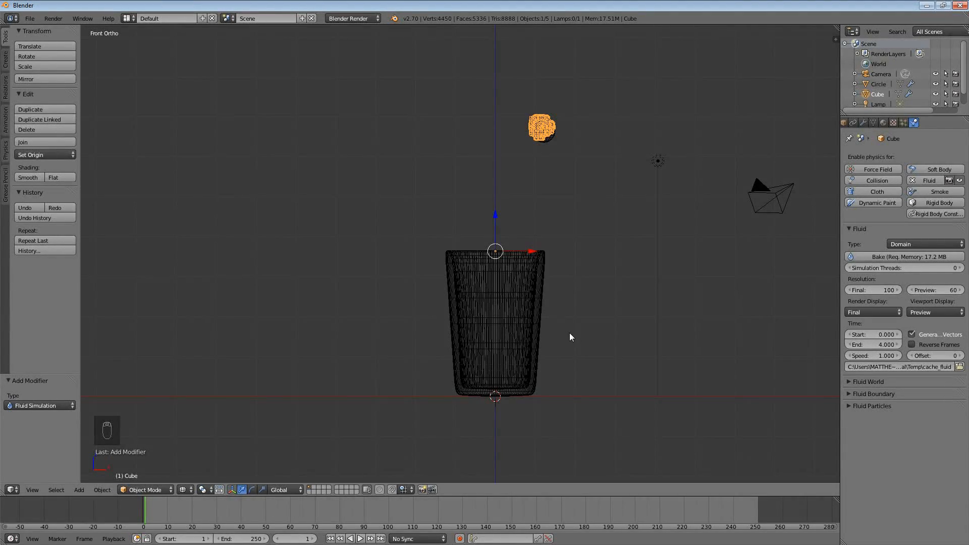
key(F12)
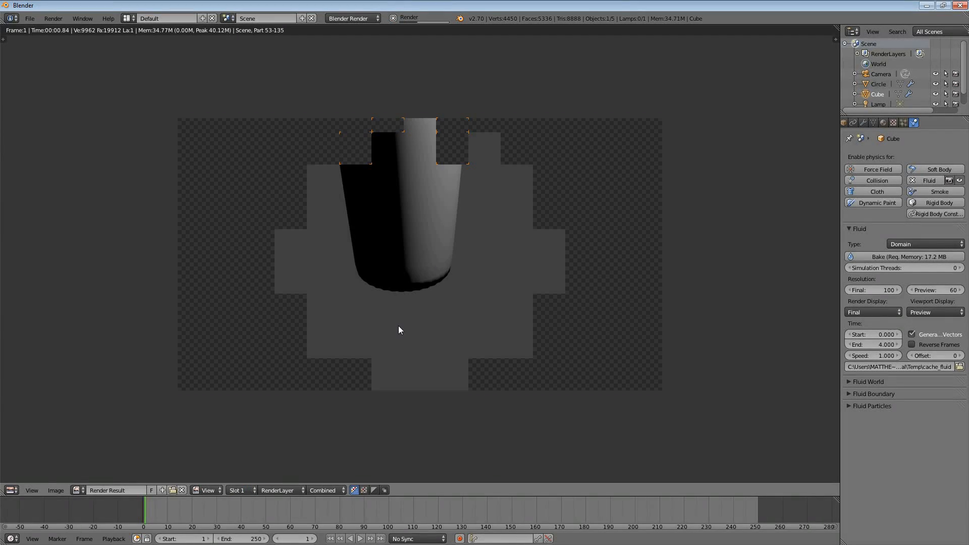
key(Escape)
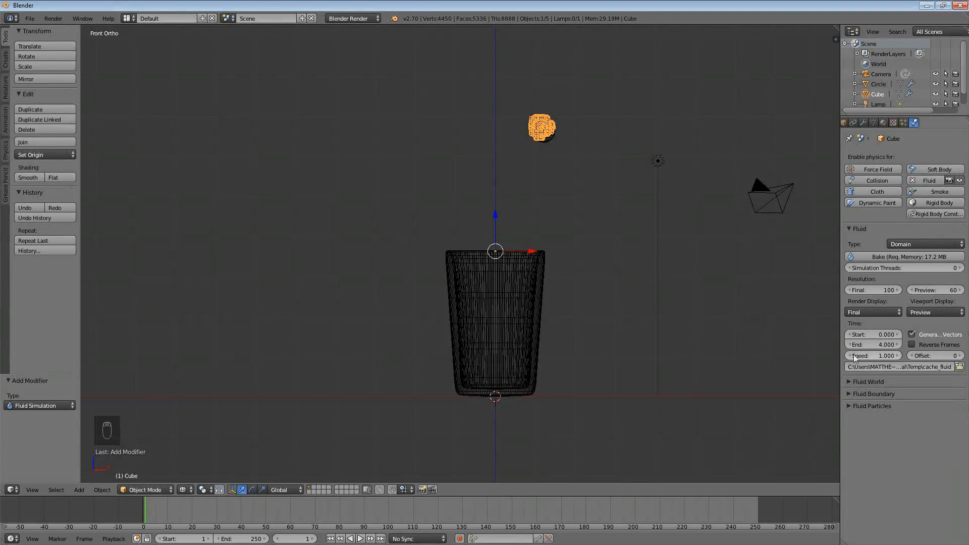
- Set the domain's viscosity preset to Water in its Fluid World settings
click(860, 382)
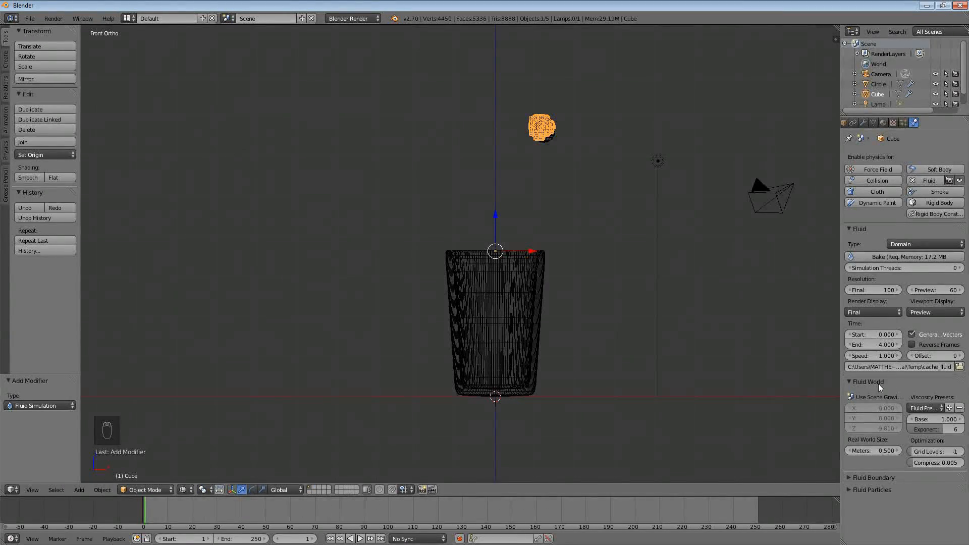
click(922, 409)
click(928, 409)
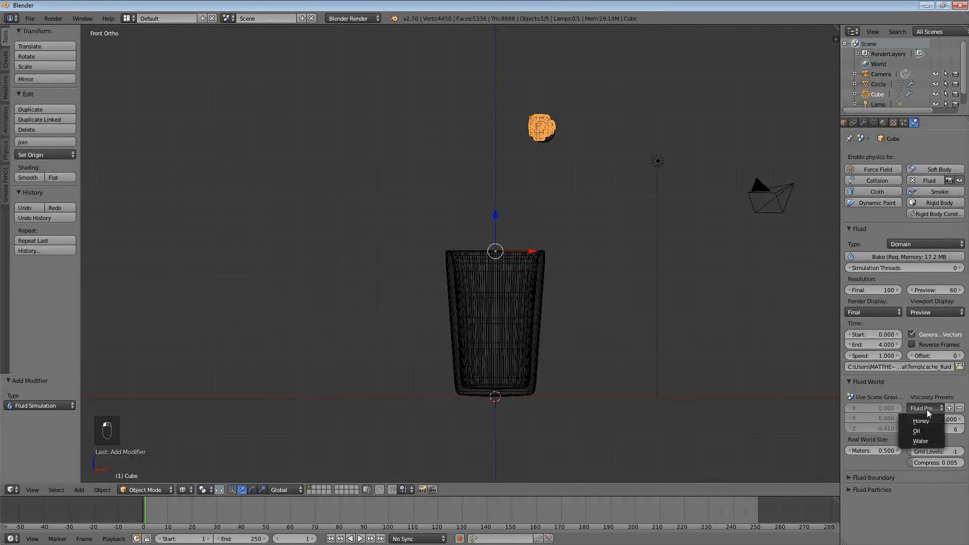
click(922, 442)
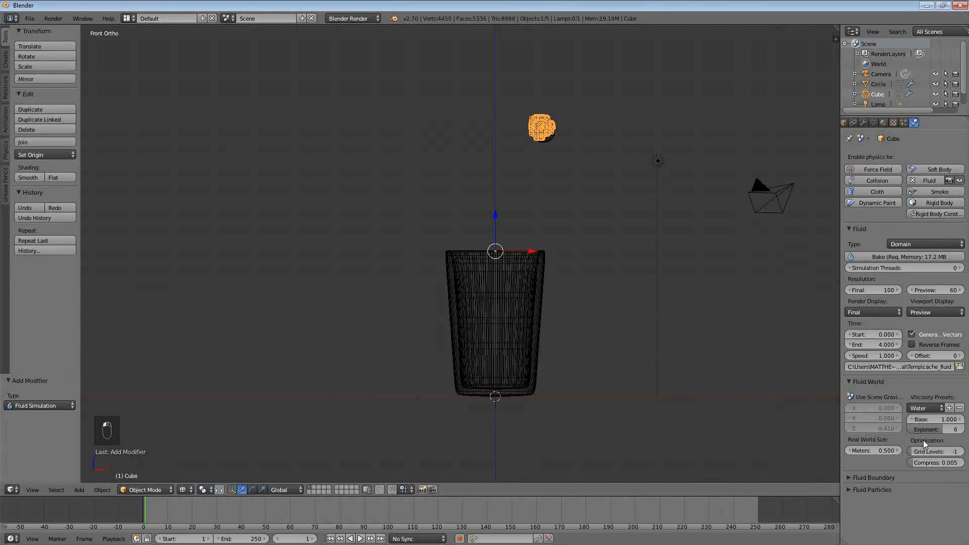
- Try the Oil viscosity preset on the domain and switch back to the Water preset
click(926, 409)
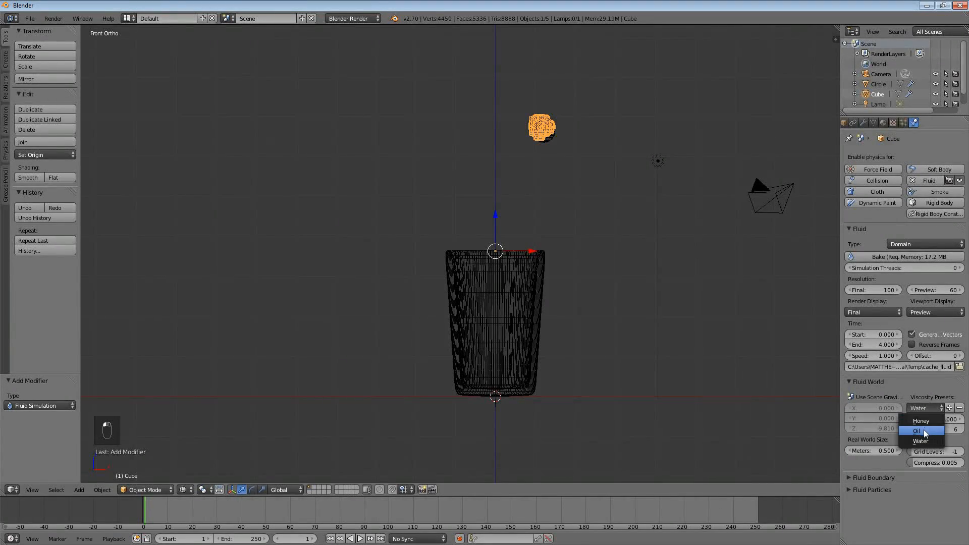
click(926, 432)
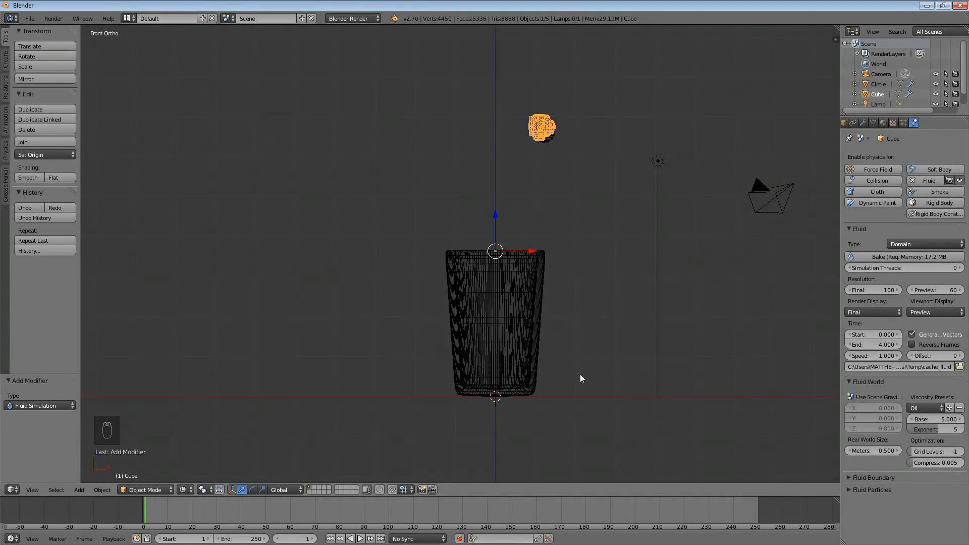
click(920, 407)
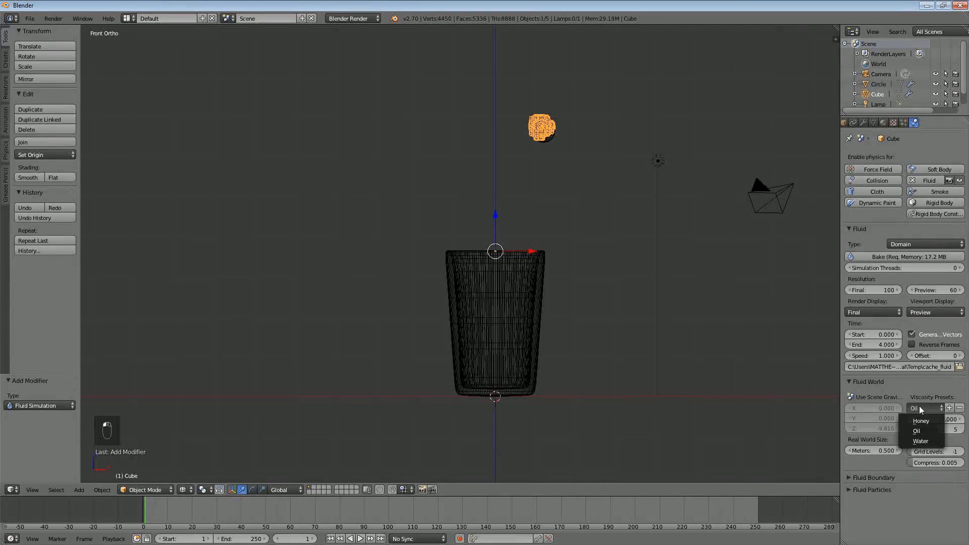
click(924, 441)
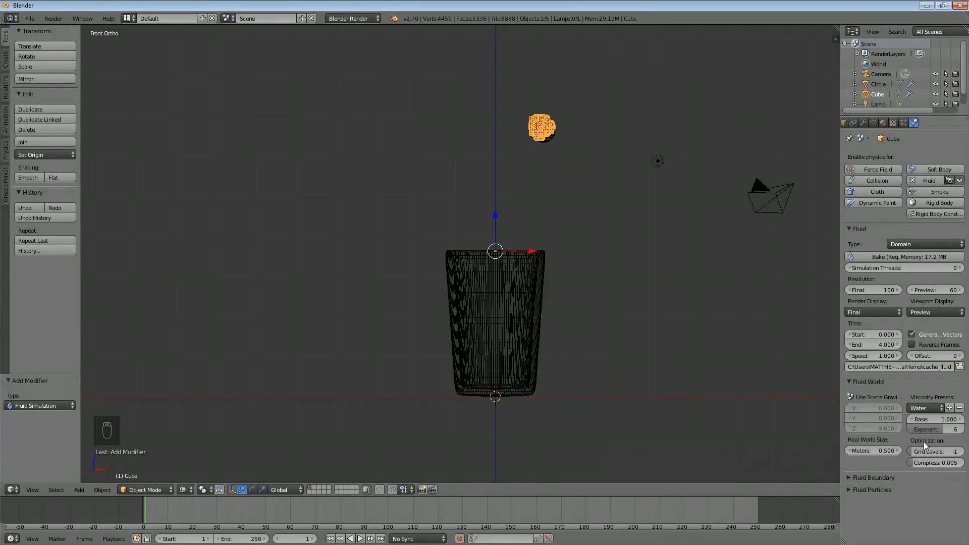
- Set the domain's fluid boundary surface smoothing to 5 and its surface subdivisions to 2
click(870, 478)
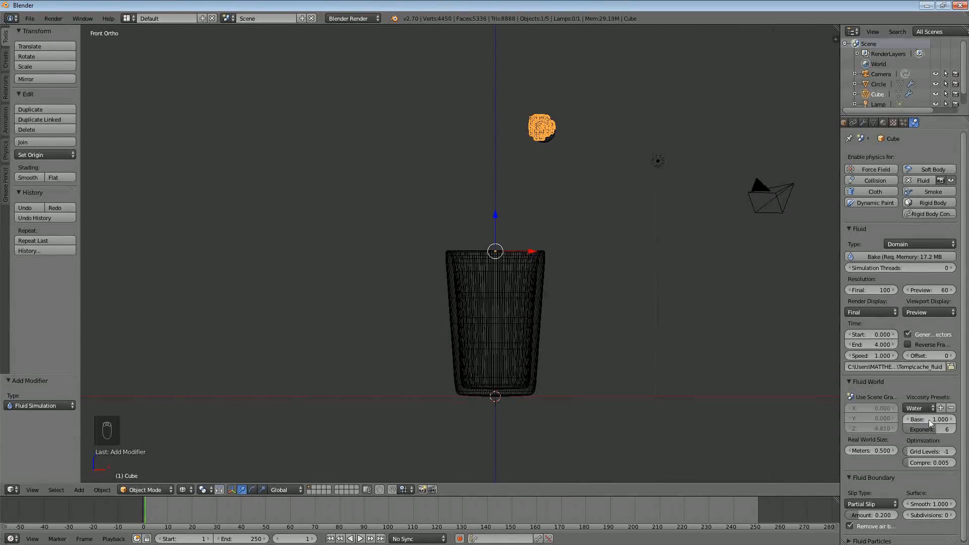
scroll(906, 440, down, 1)
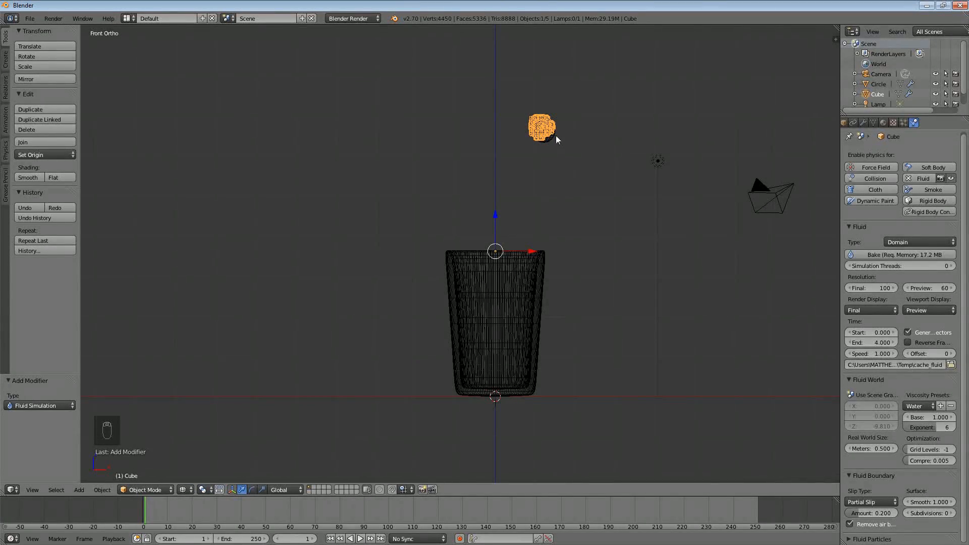
click(924, 501)
text(5)
key(Return)
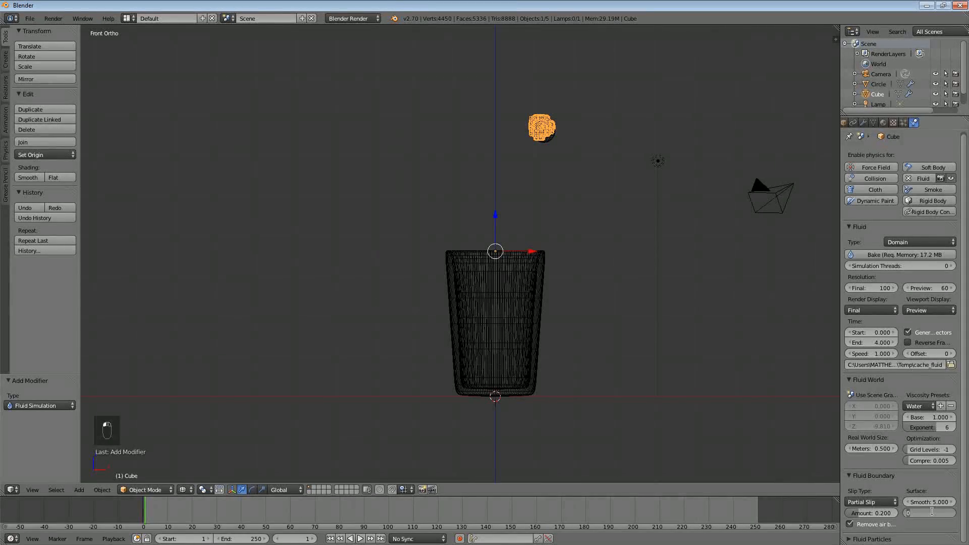
text(2)
key(Return)
- Look over the domain's Fluid Particles settings, and collapse the particle, boundary and world settings
scroll(868, 540, down, 1)
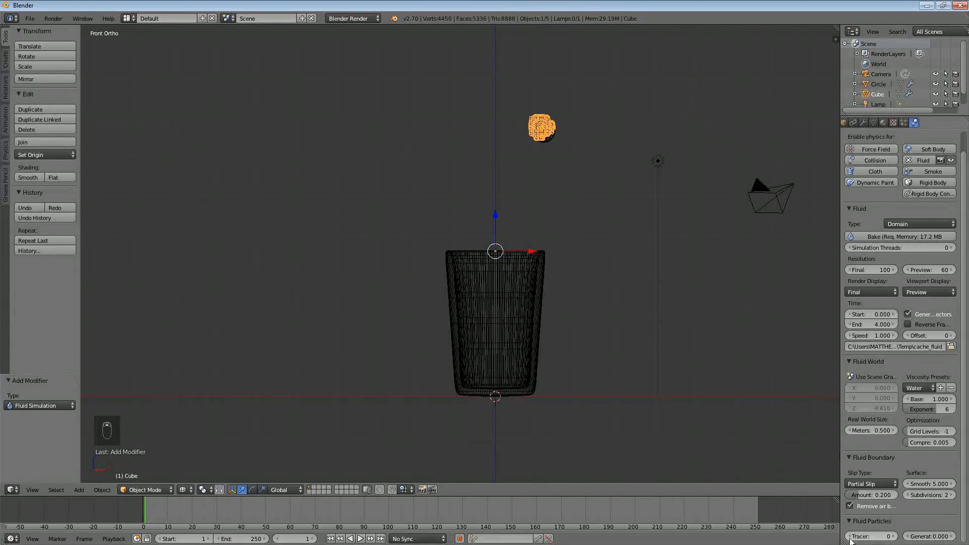
click(867, 521)
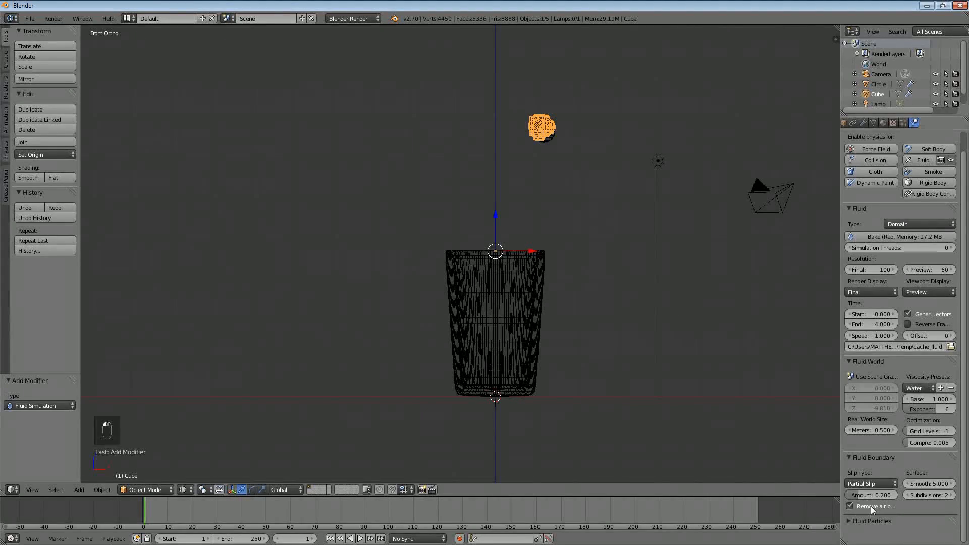
click(871, 520)
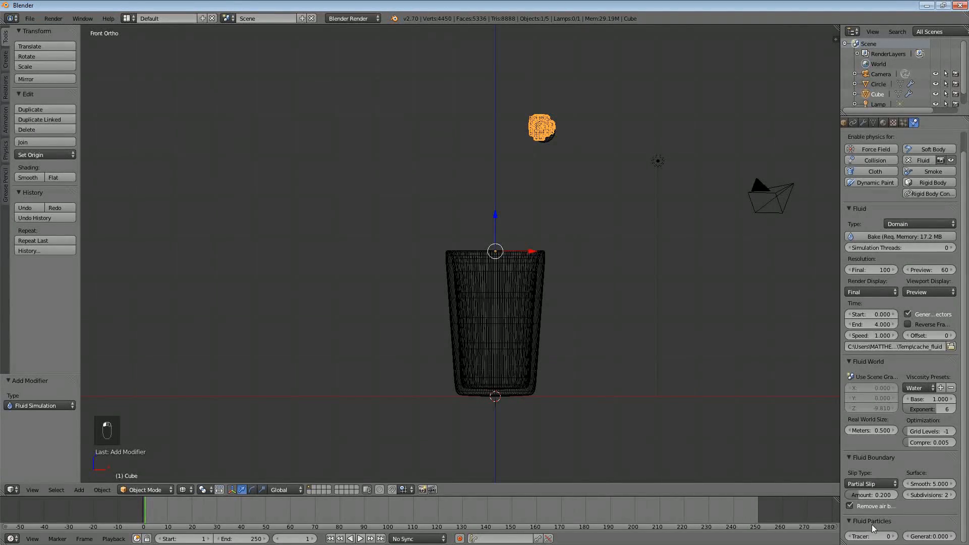
click(877, 521)
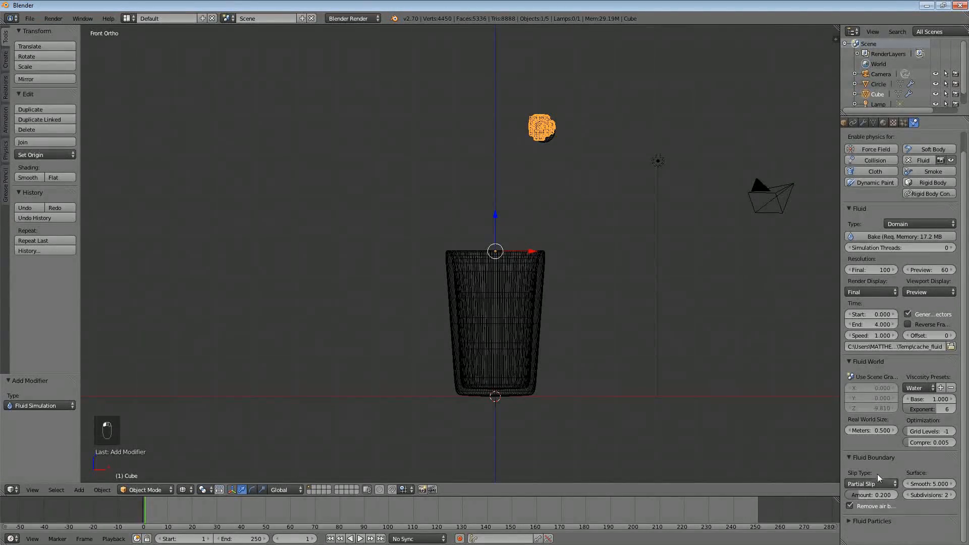
click(877, 458)
click(871, 362)
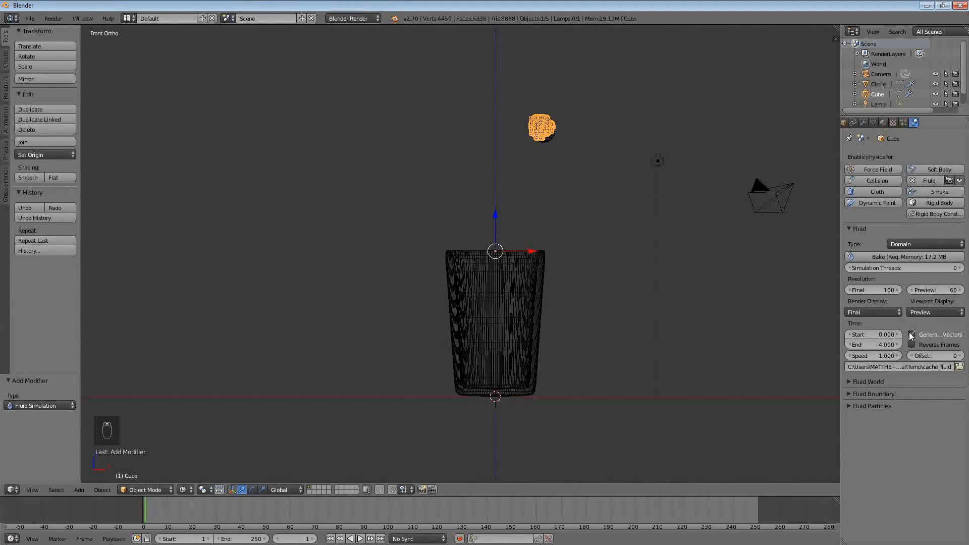
- Check the fluid settings of the inflow sphere and the glass obstacle, and reselect the domain box
right_click(549, 139)
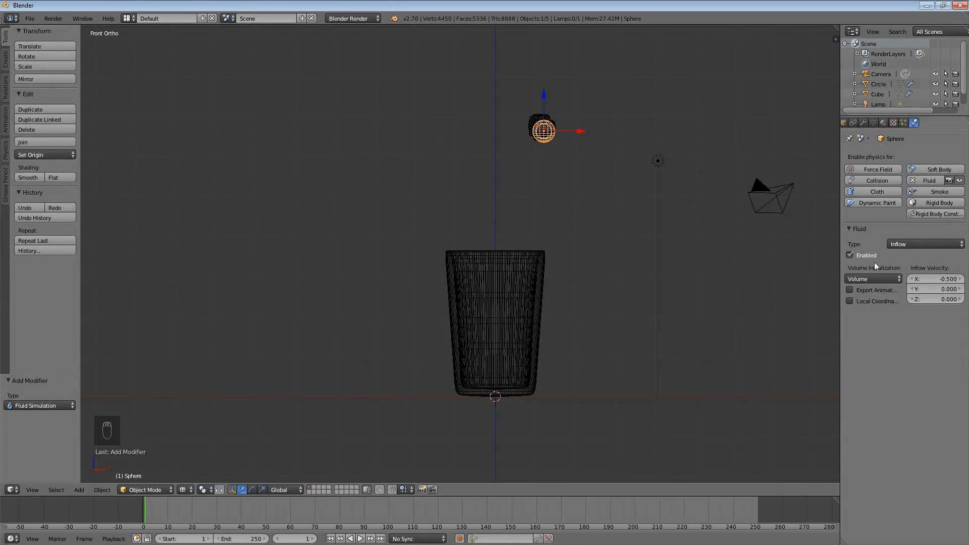
right_click(512, 288)
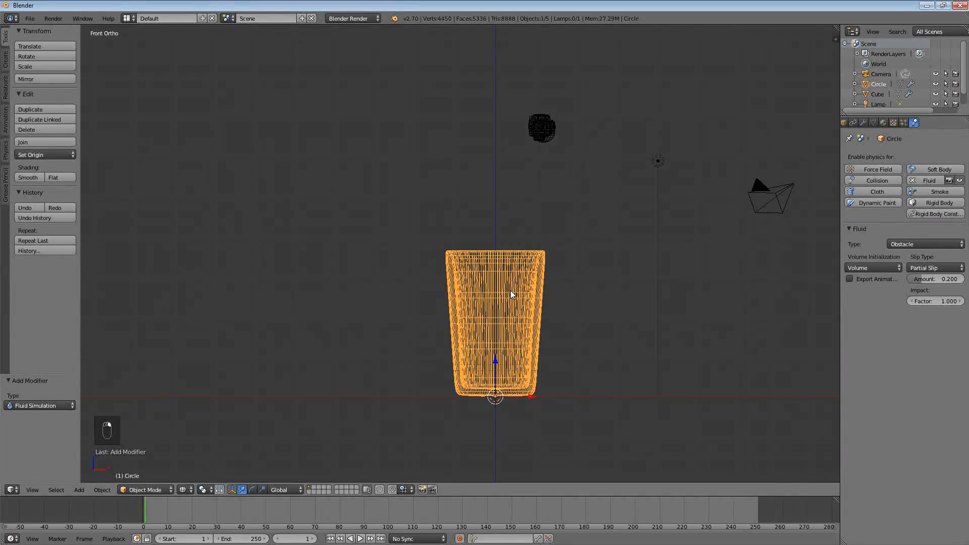
right_click(549, 135)
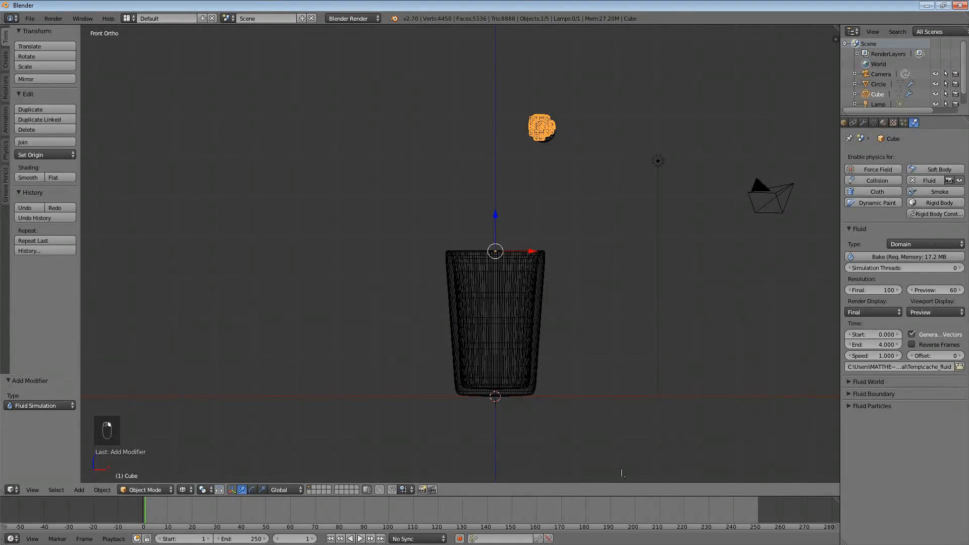
- Go to frame 6 and start baking the domain's fluid simulation with the new settings
click(793, 517)
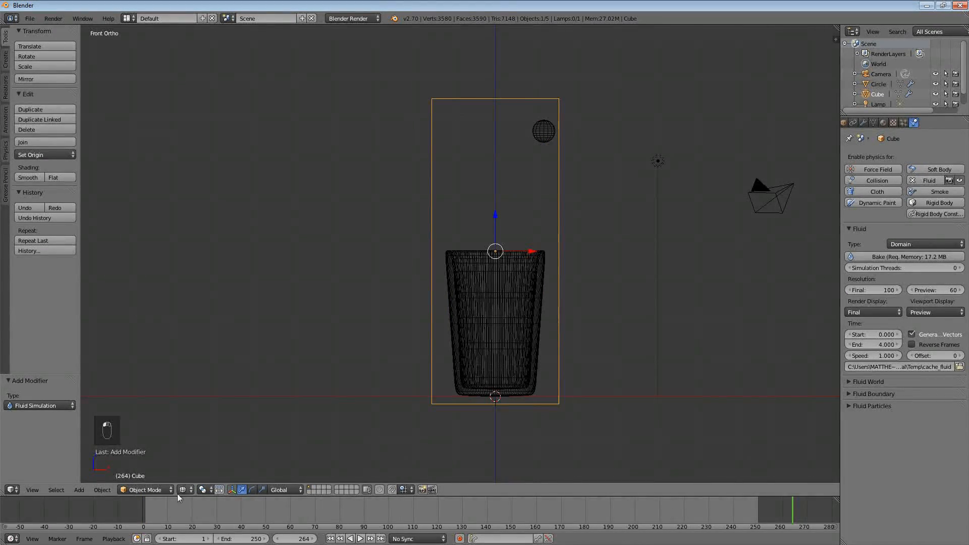
click(159, 511)
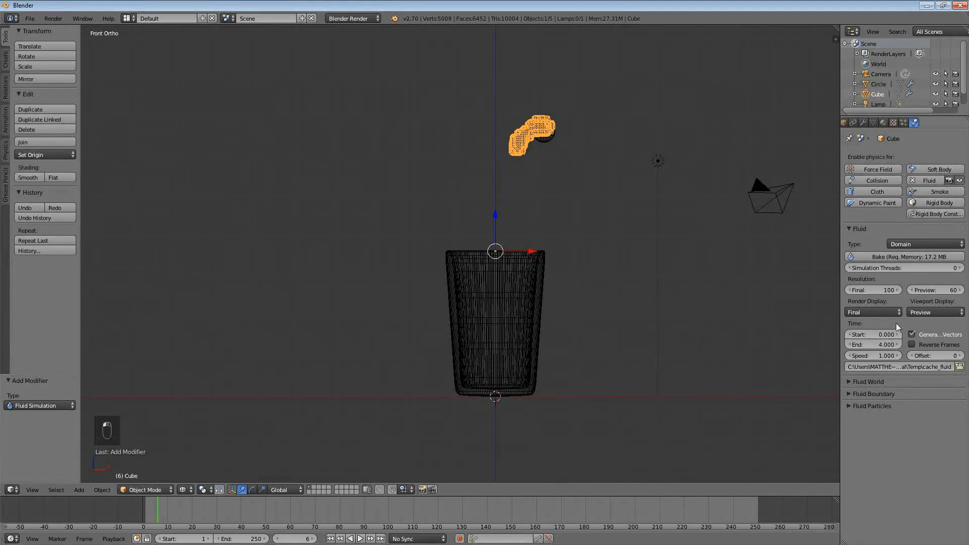
click(905, 257)
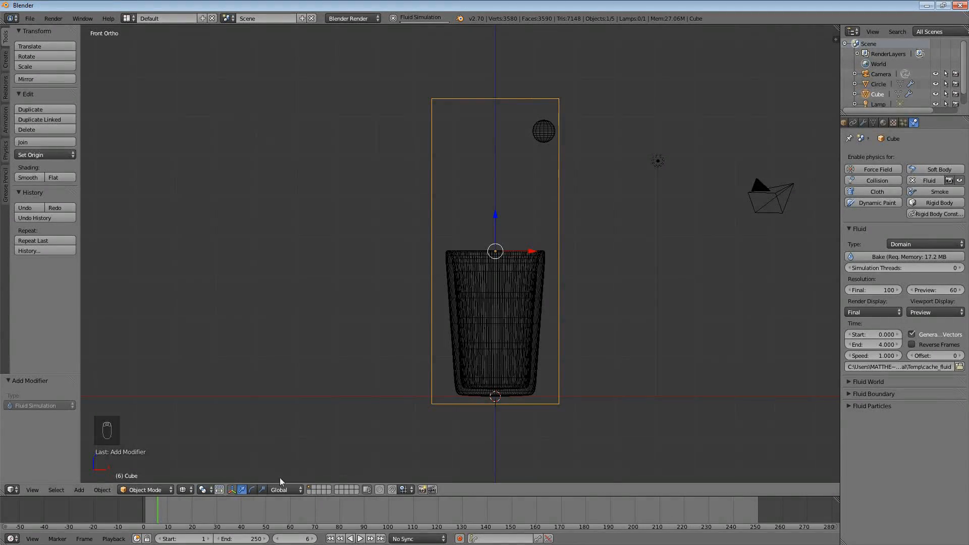
- Scrub through the early frames of the timeline to check the pour as the simulation bakes
click(152, 511)
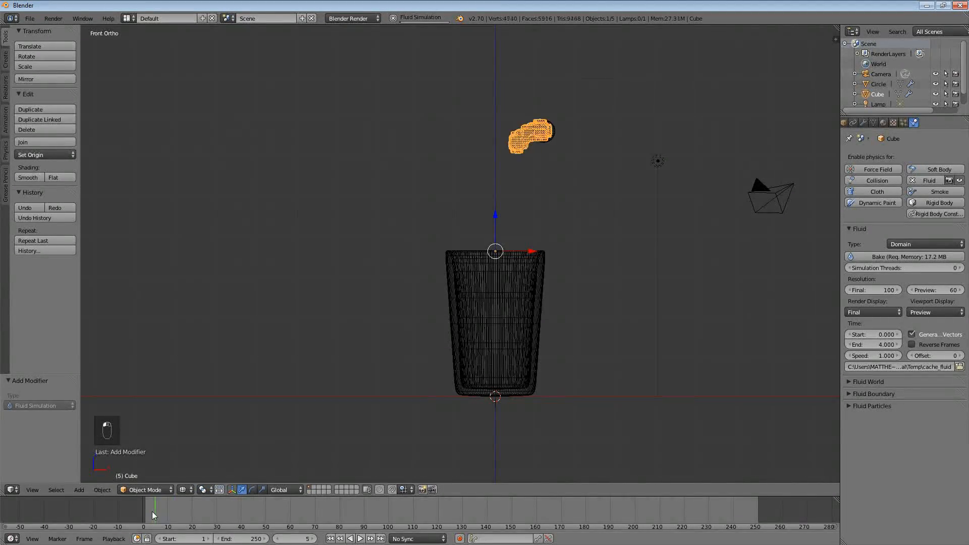
drag(152, 511, 148, 511)
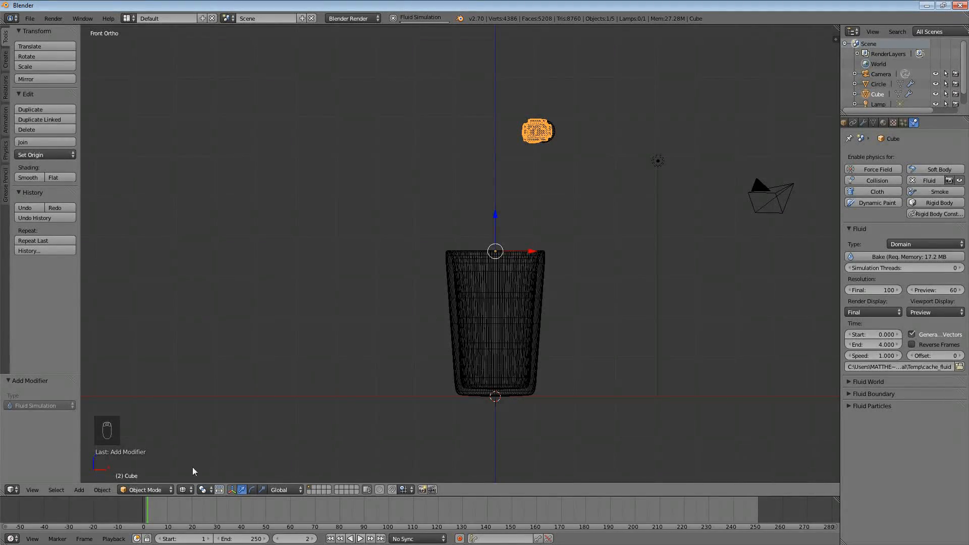
drag(149, 507, 187, 502)
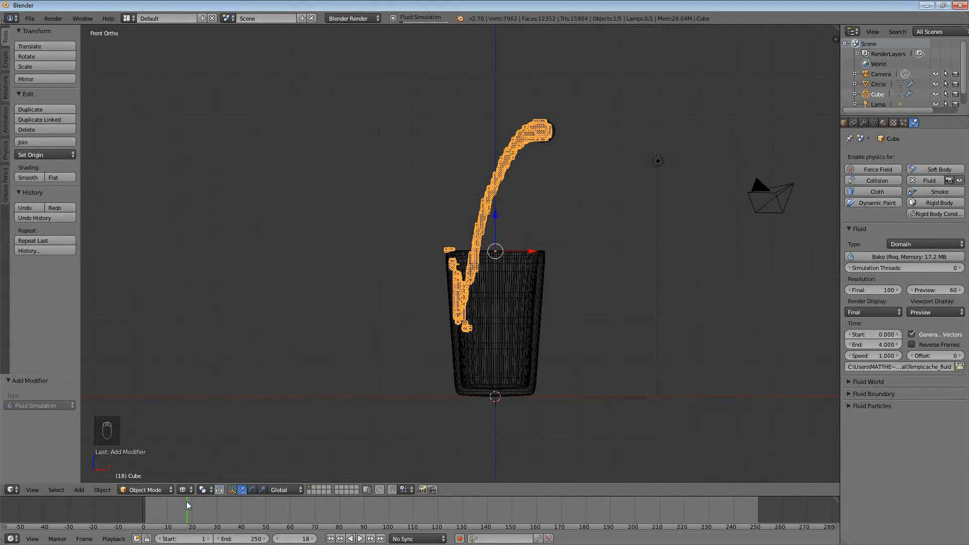
drag(190, 504, 193, 505)
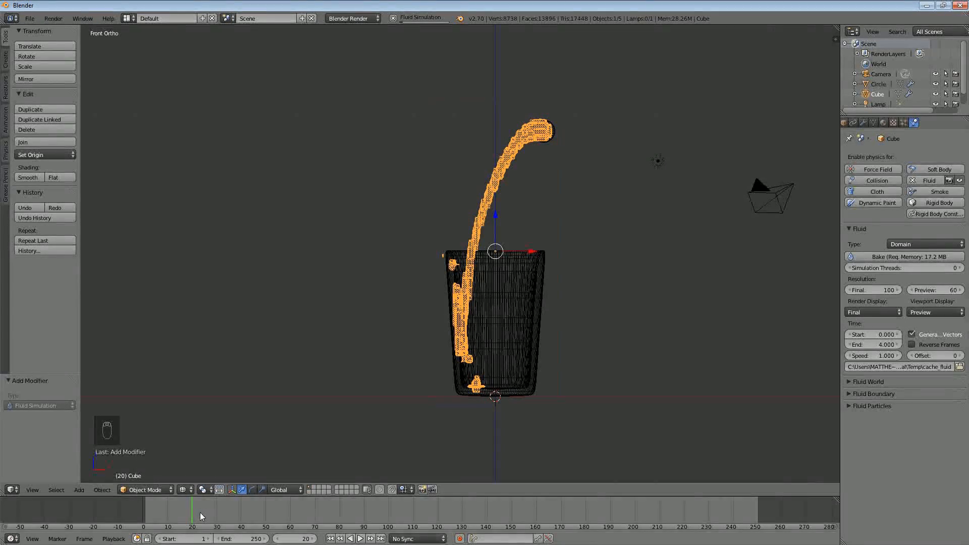
drag(200, 513, 198, 516)
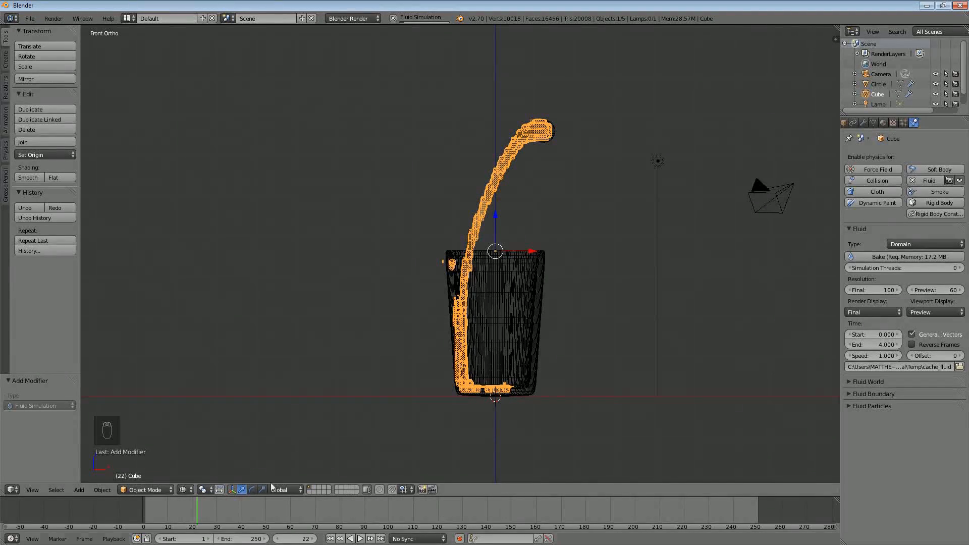
mouse_move(201, 507)
mouse_down()
mouse_move(226, 504)
mouse_move(206, 504)
mouse_up()
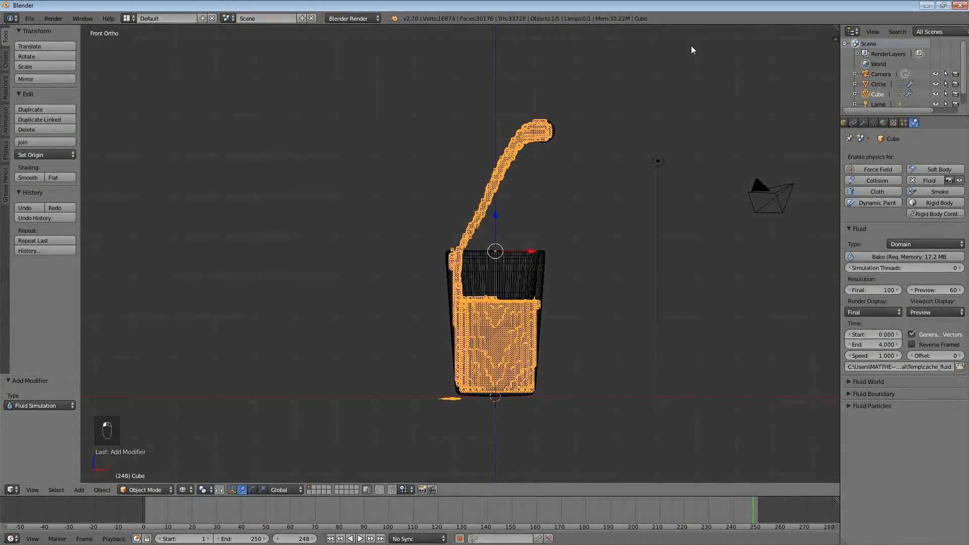
- Inspect the baked fluid in perspective, return to frame 0 and play the animation while viewing the glass from several angles
middle_drag(489, 172, 505, 222)
scroll(505, 222, up, 1)
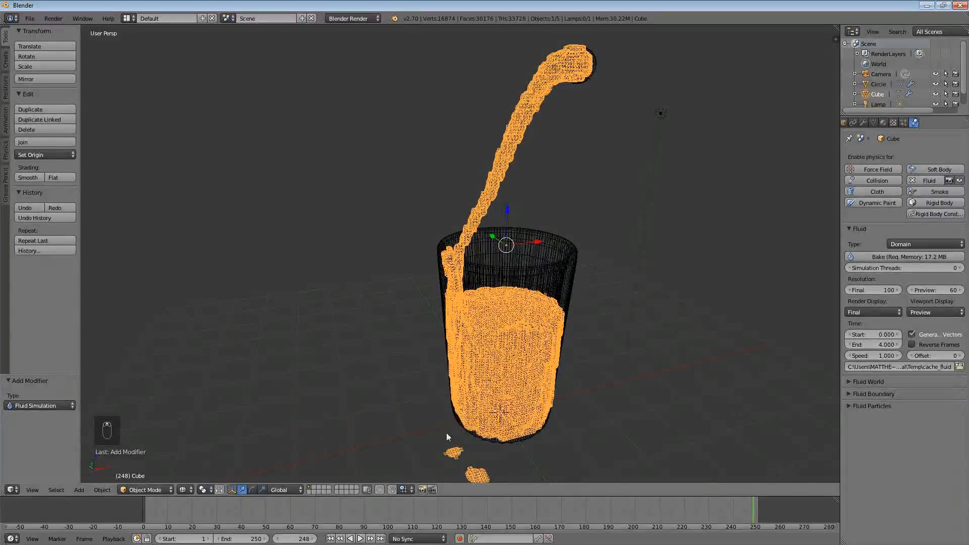
drag(621, 512, 143, 501)
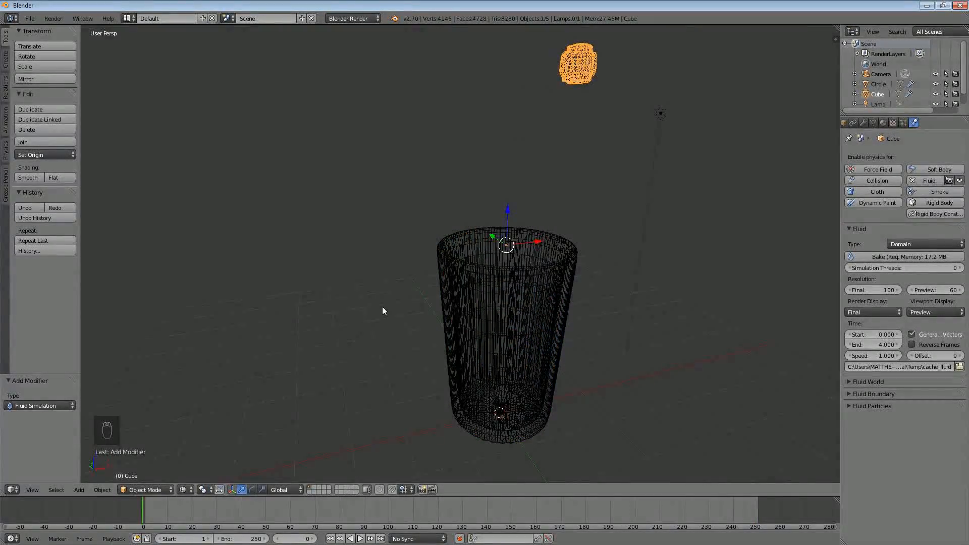
key(alt+a)
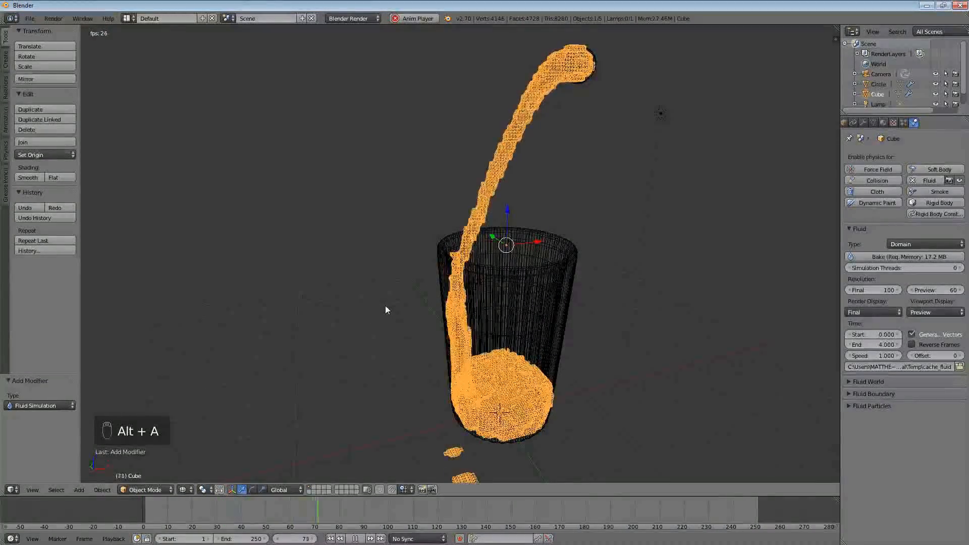
middle_drag(386, 310, 407, 274)
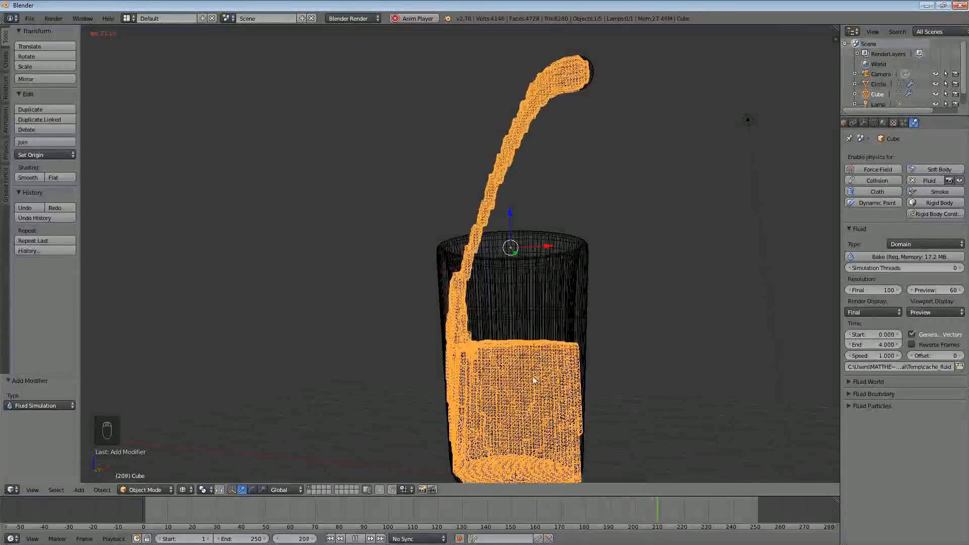
middle_drag(423, 316, 504, 338)
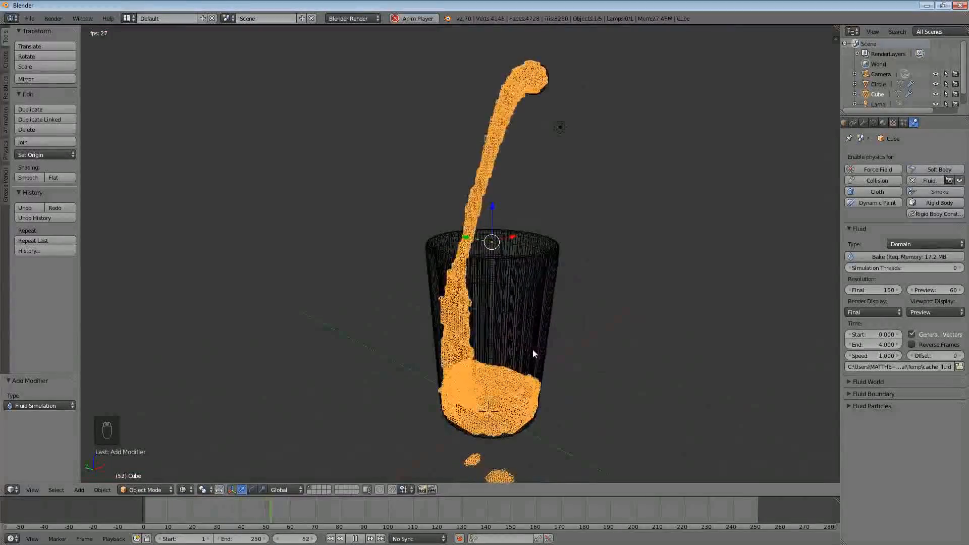
- Stop the animation playback, go to frame 183 and display the glass and fluid in solid shading
key(Escape)
drag(352, 510, 593, 507)
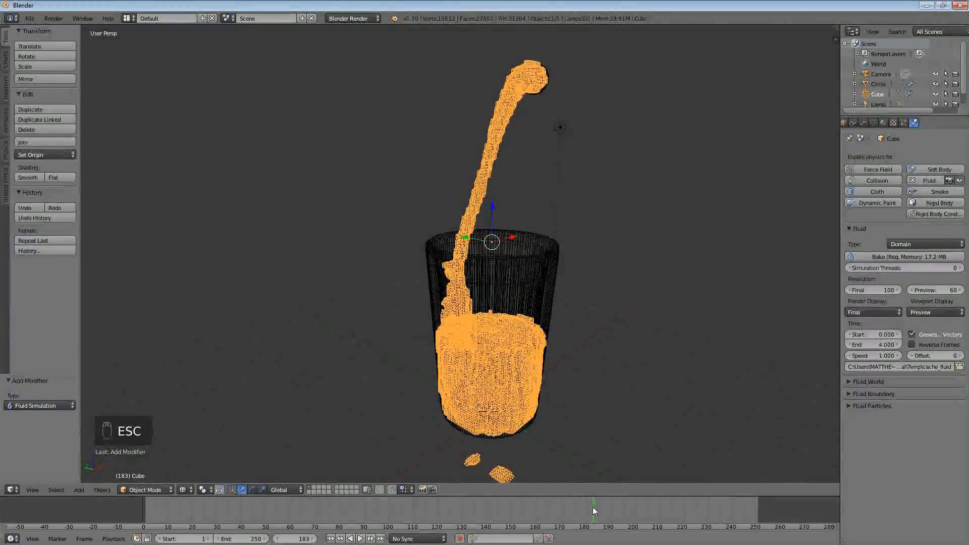
middle_drag(608, 387, 506, 344)
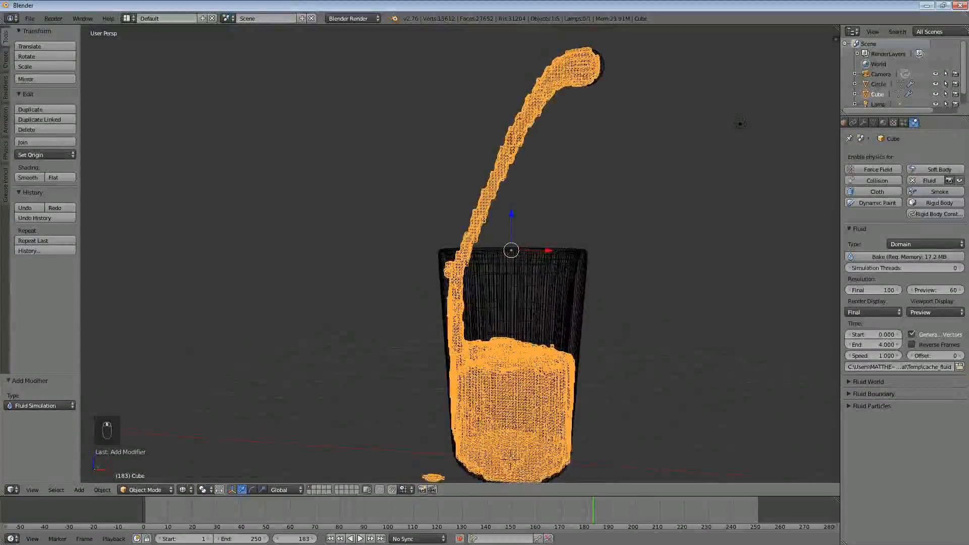
key(z)
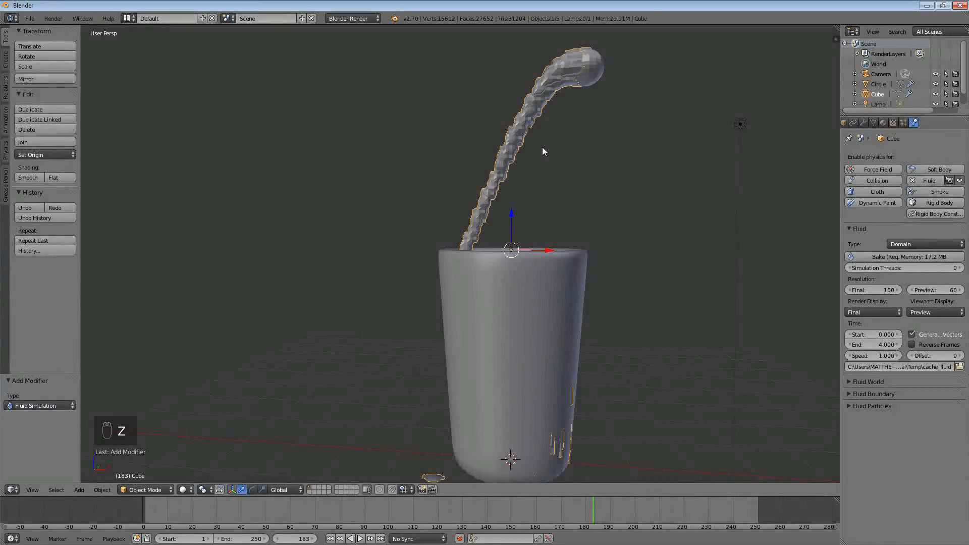
- Preview the glass and fluid in Rendered viewport shading from slightly different angles
click(185, 492)
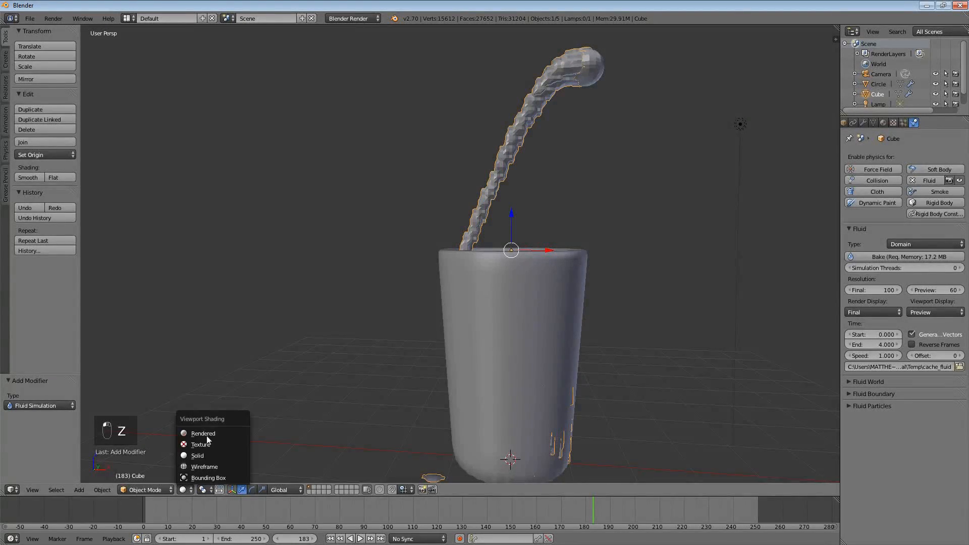
click(211, 433)
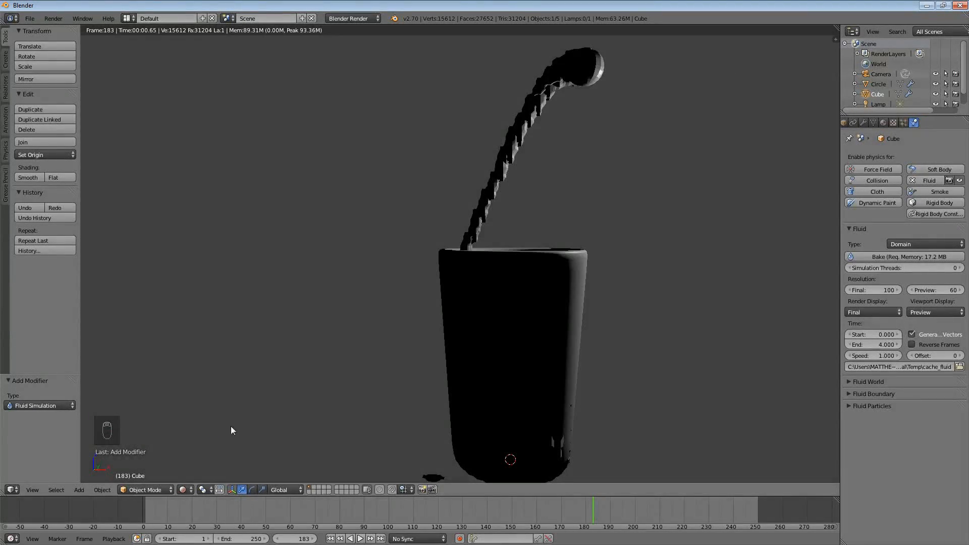
middle_drag(409, 322, 419, 321)
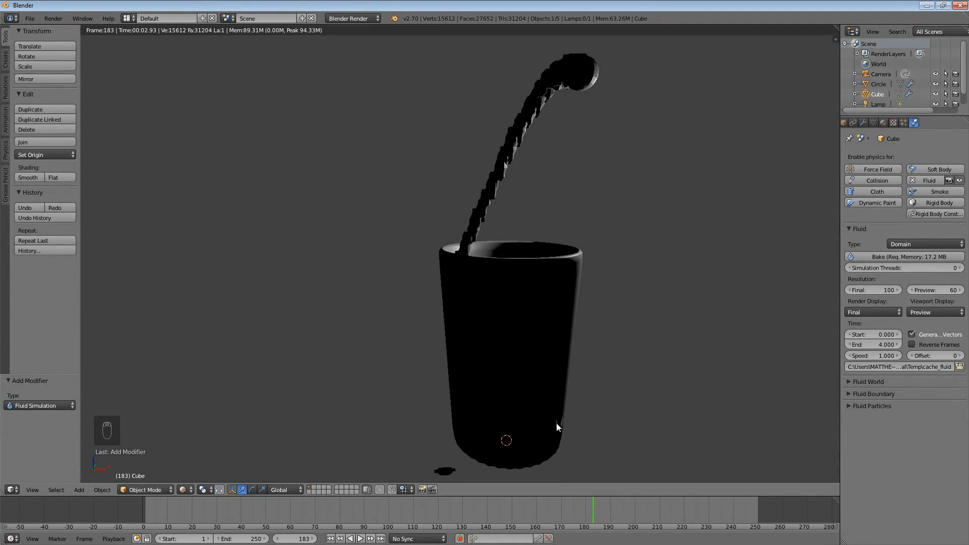
middle_drag(560, 426, 560, 437)
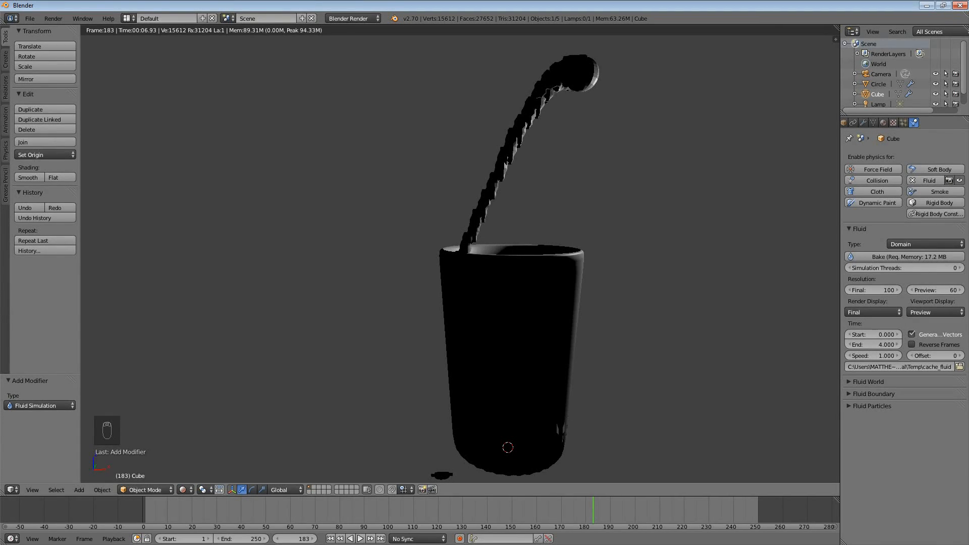
- Return the viewport to Solid shading and scale the glass up uniformly by about 1.019
click(189, 489)
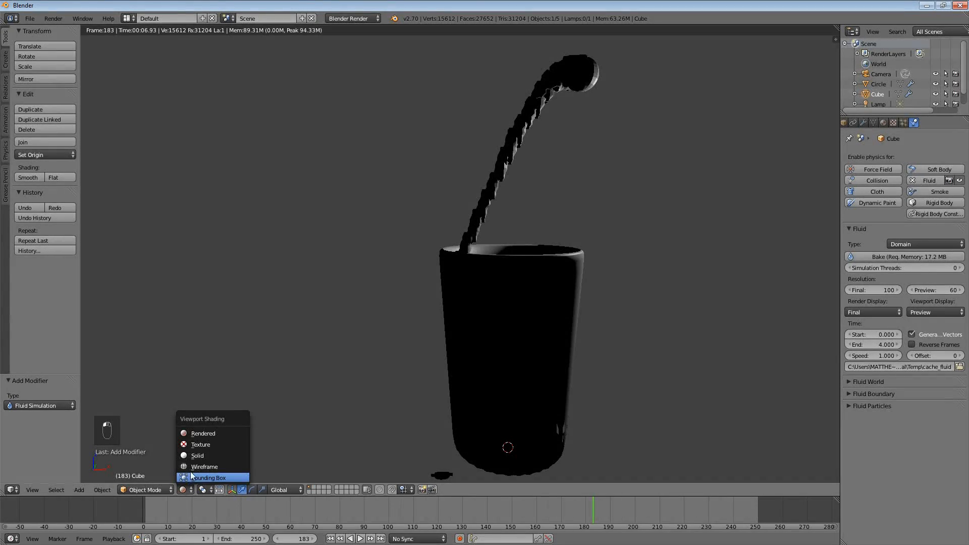
click(192, 454)
right_click(578, 306)
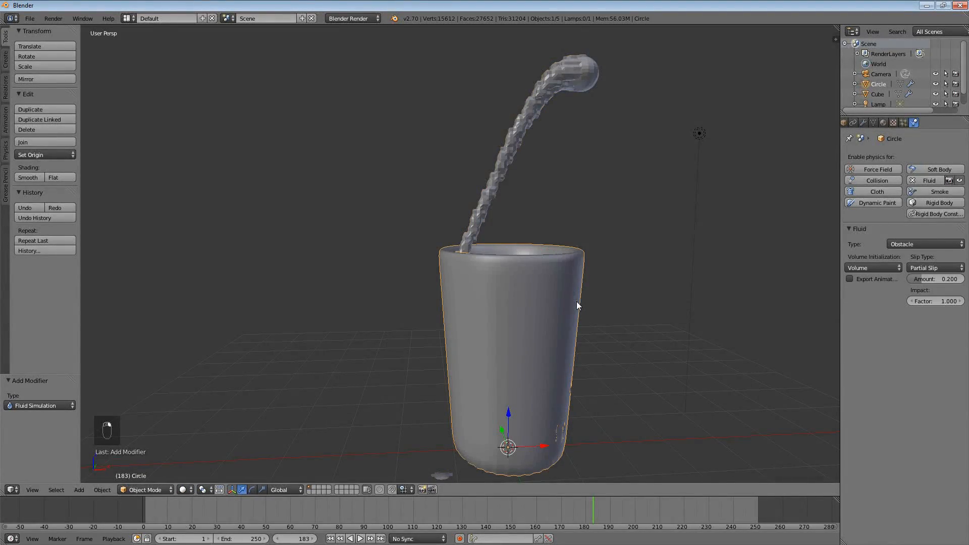
key(s)
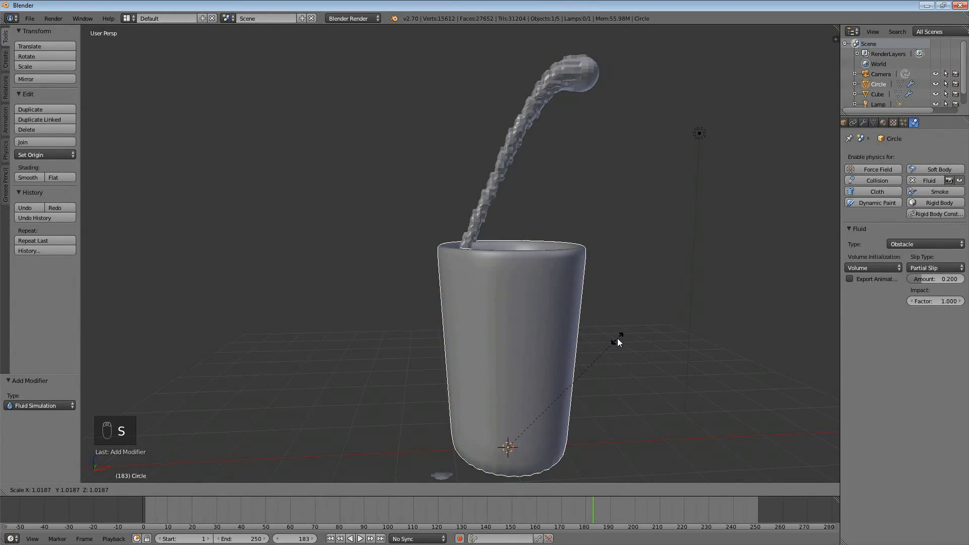
click(617, 343)
- Inspect the glass from above and temporarily shrink it to examine the fluid inside, cancelling the scaling
middle_drag(539, 287, 565, 291)
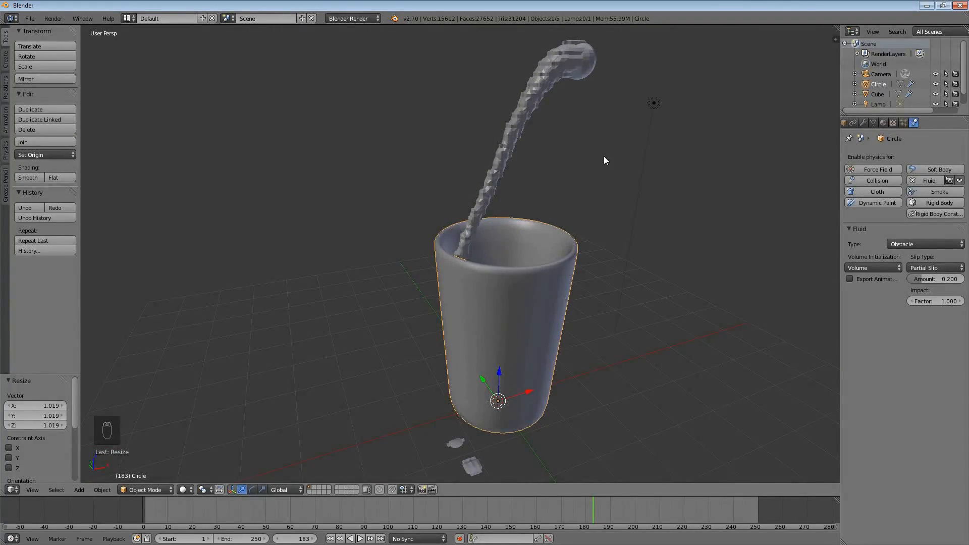
middle_drag(604, 156, 581, 175)
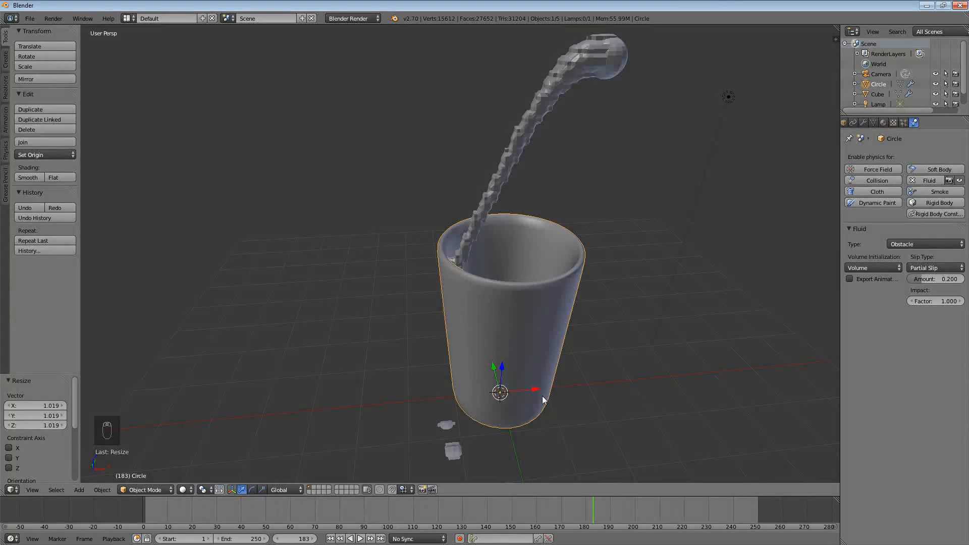
key(s)
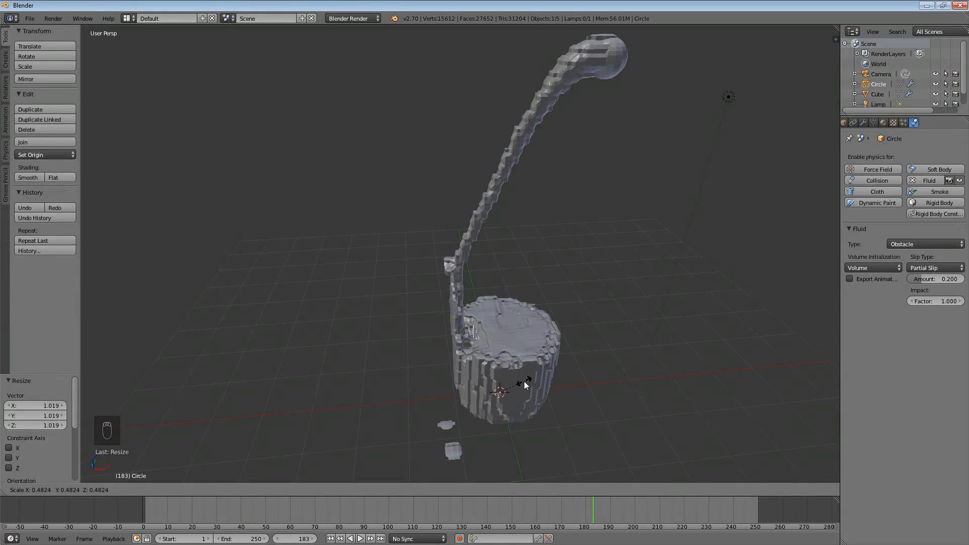
key(Escape)
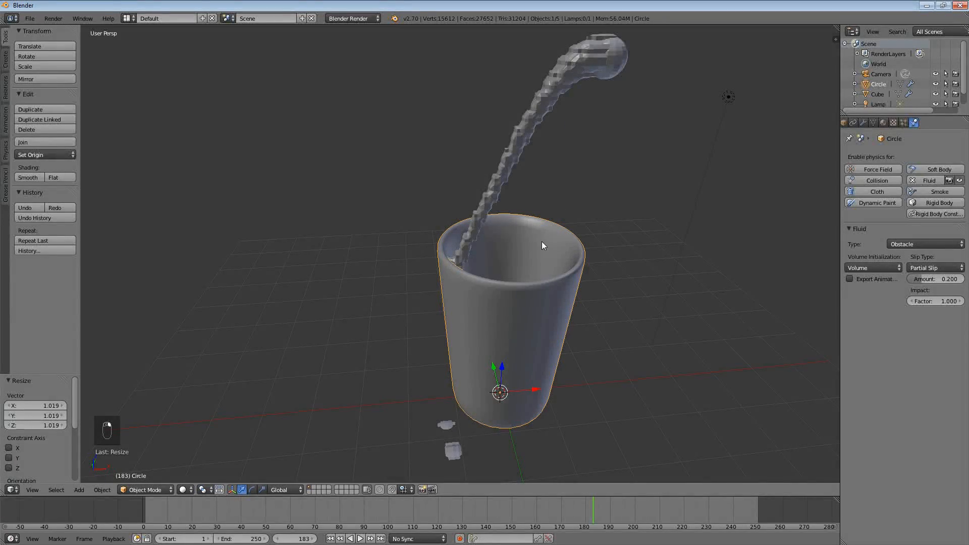
- Set the viewport shading to Rendered with the glass and its rim in view
middle_drag(536, 261, 527, 239)
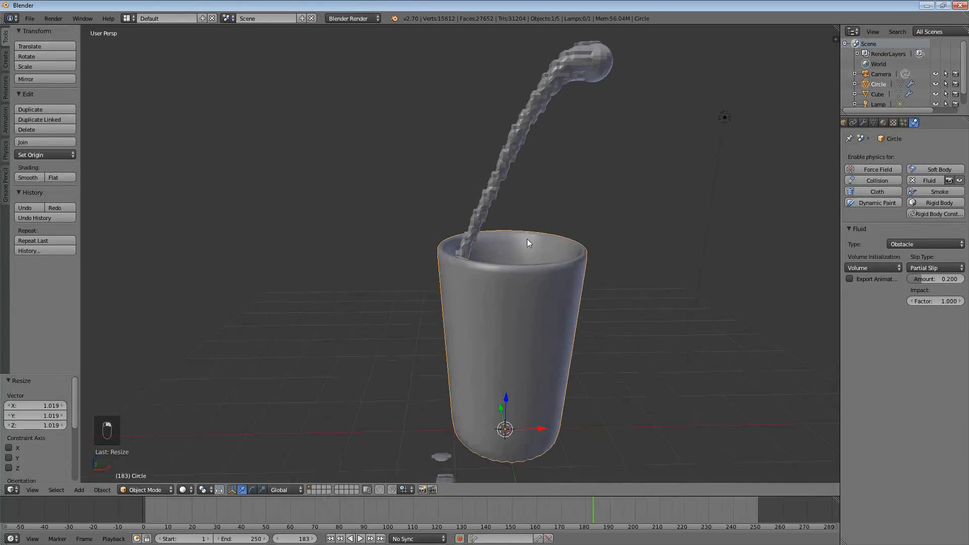
click(184, 490)
click(204, 433)
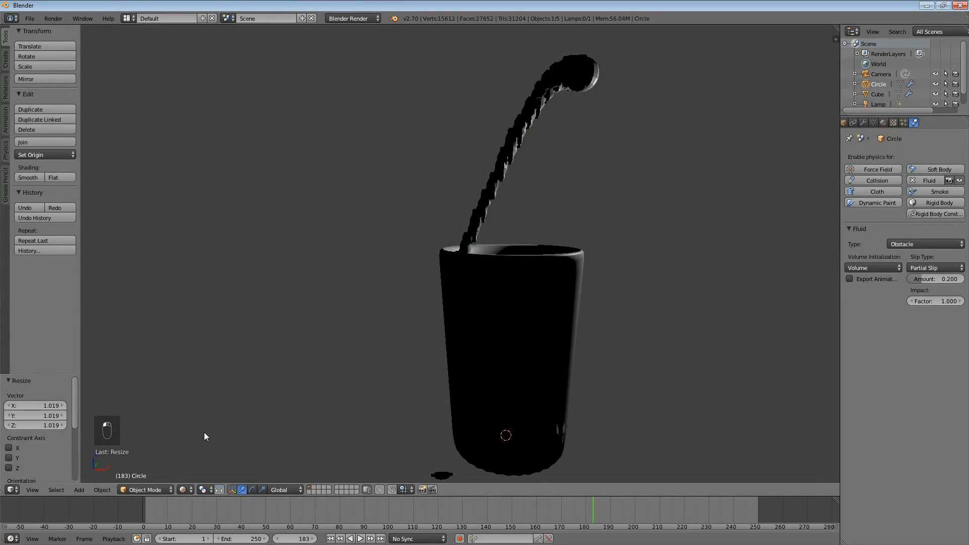
scroll(870, 124, up, 5)
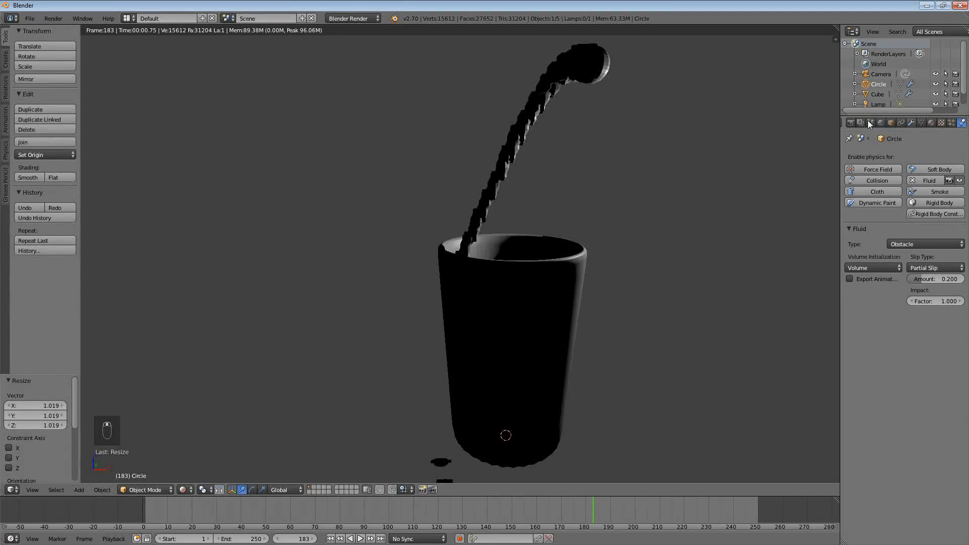
- Change the render engine to Cycles Render and add a new material to the glass
click(851, 123)
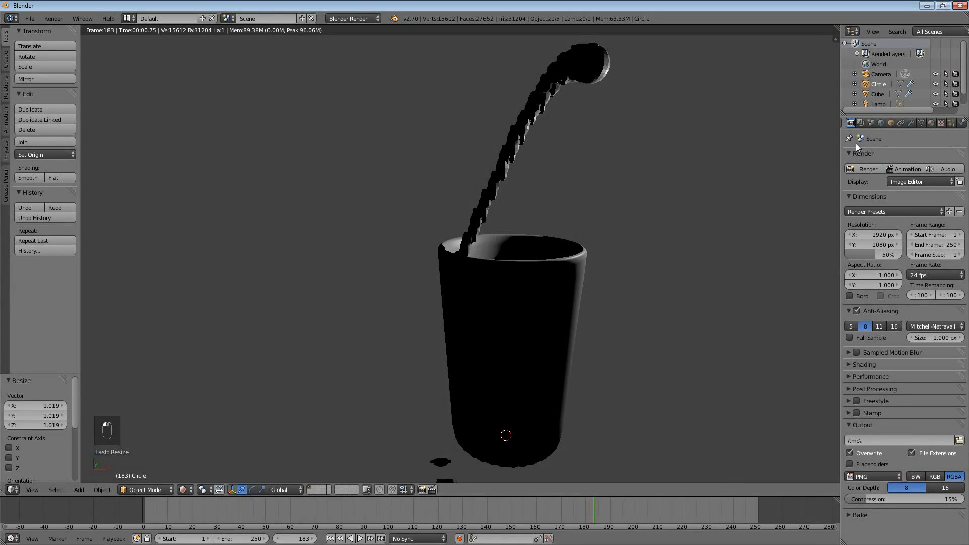
click(365, 20)
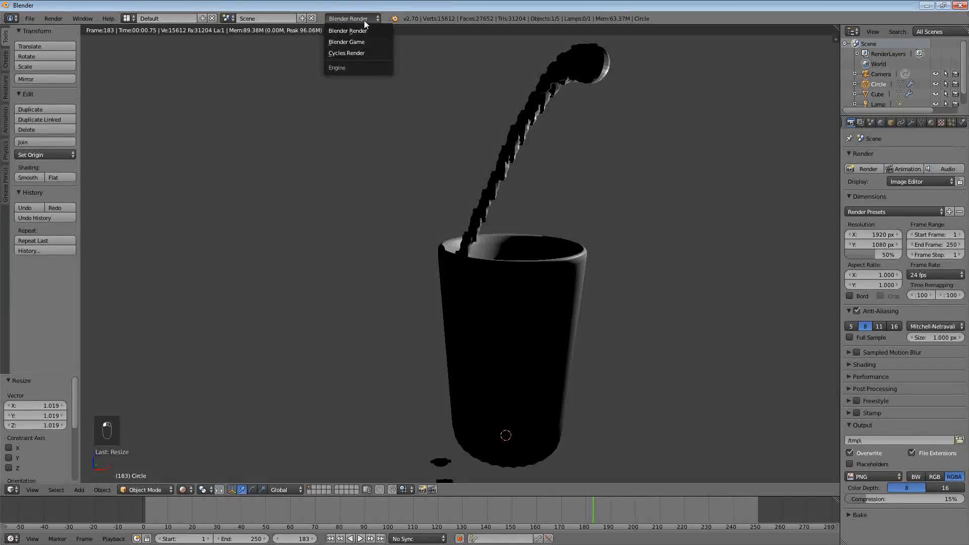
click(356, 53)
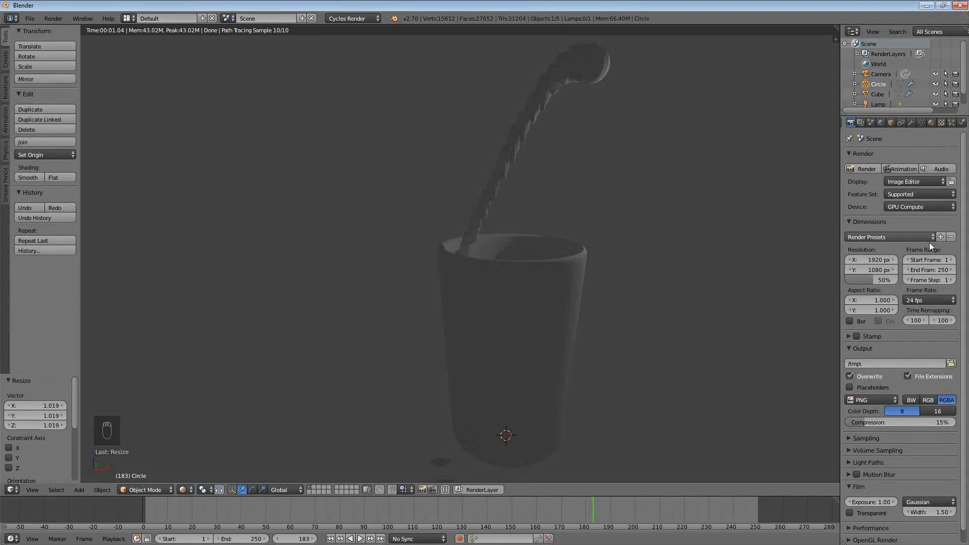
click(932, 123)
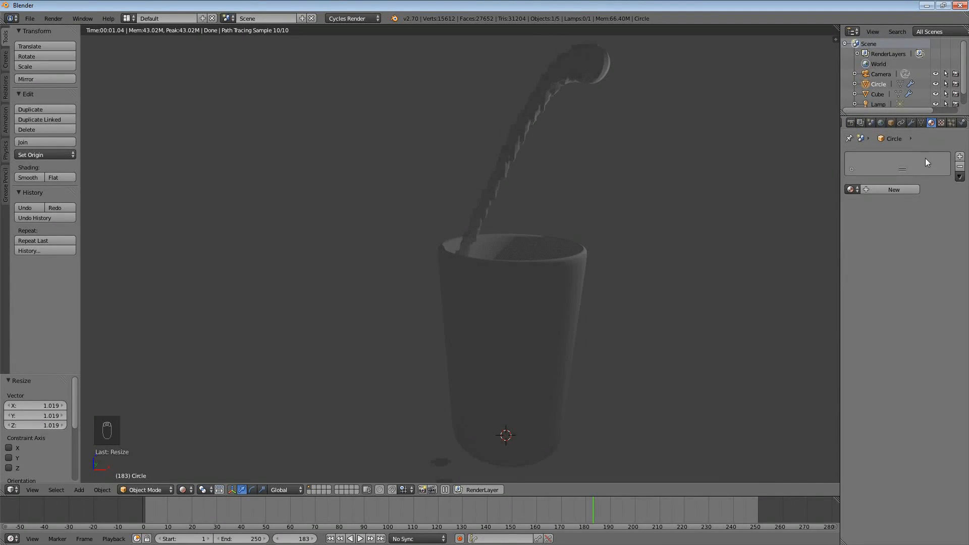
click(893, 190)
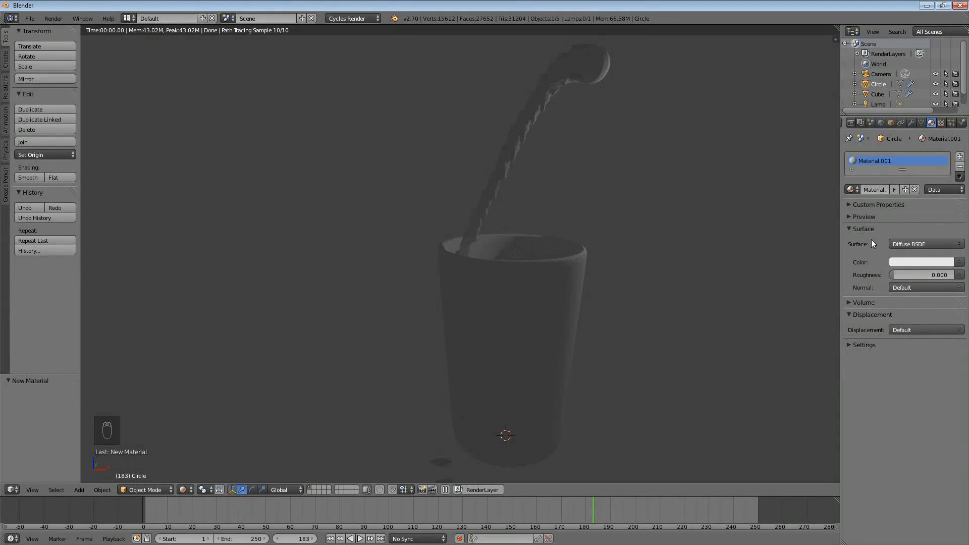
- Try an Add Shader surface on the glass, combining Diffuse BSDF first with Glossy BSDF and after that with Glass BSDF
click(907, 243)
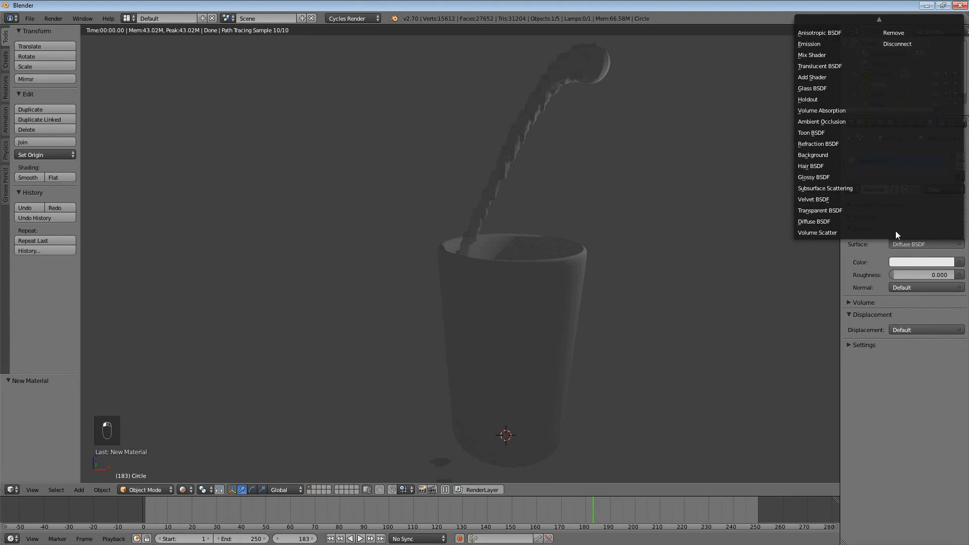
click(816, 79)
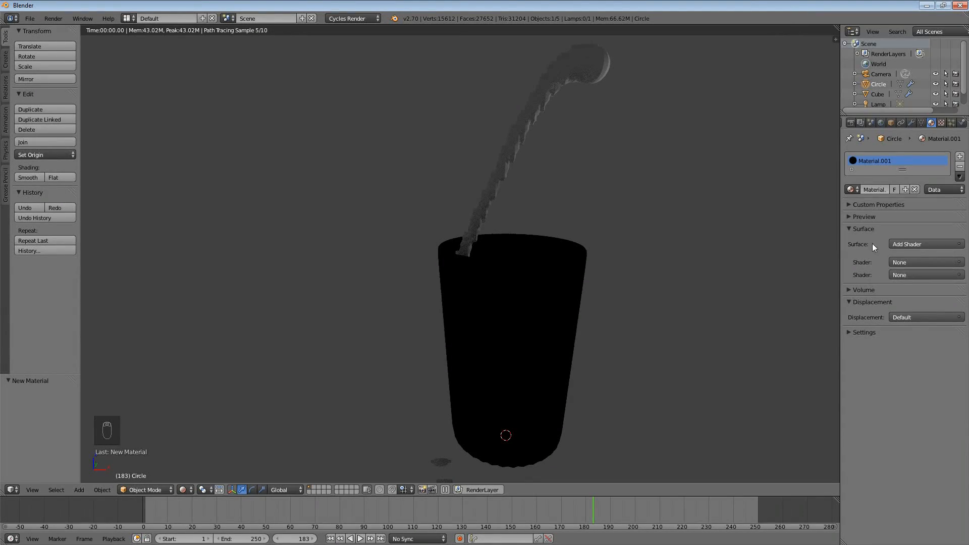
click(897, 261)
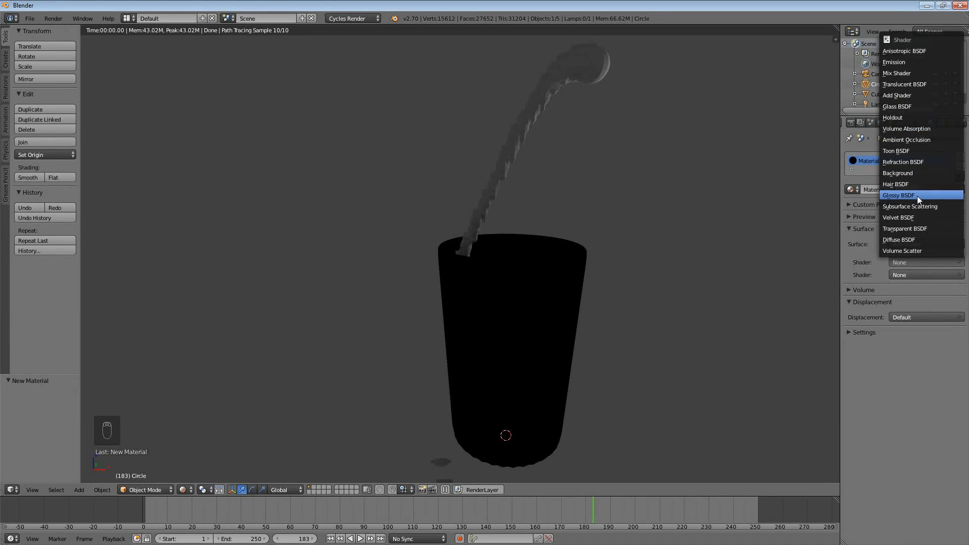
click(915, 241)
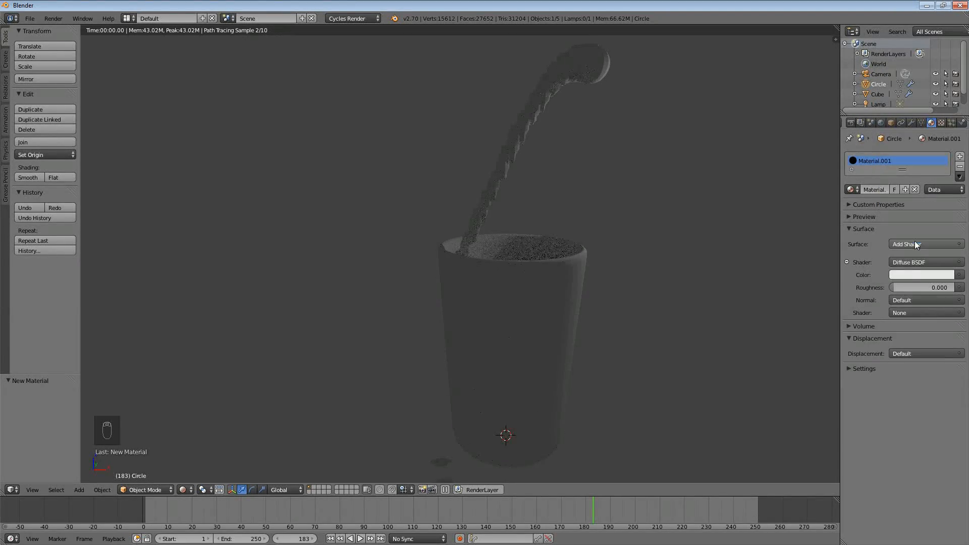
click(915, 313)
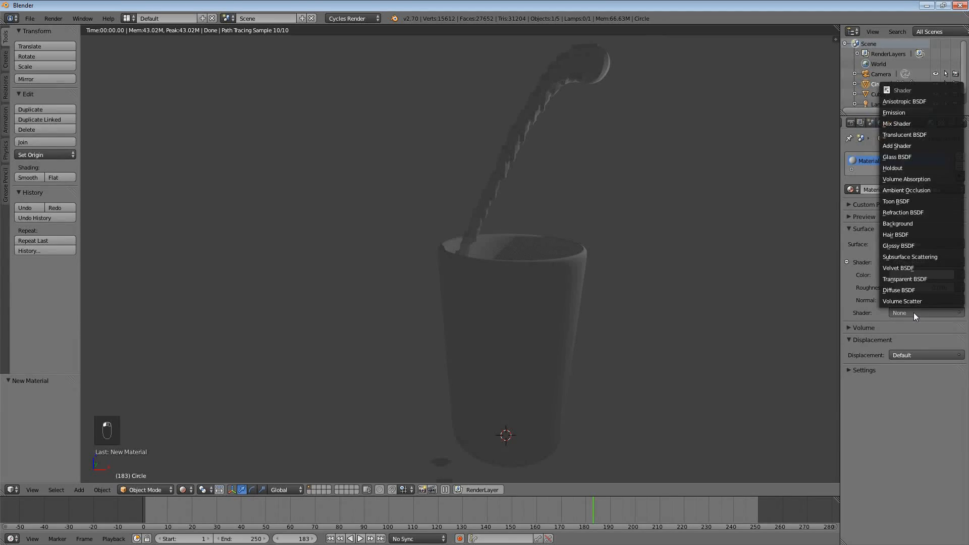
click(905, 244)
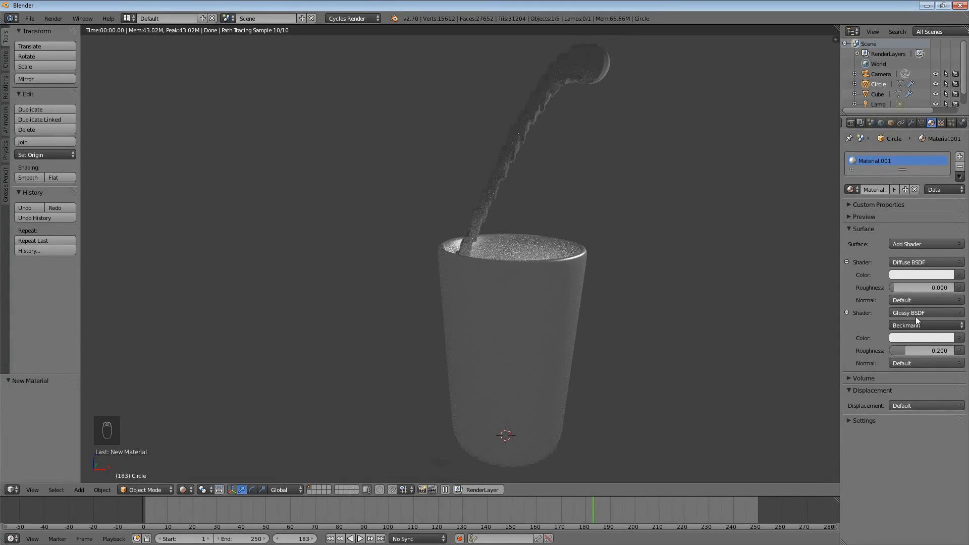
click(902, 314)
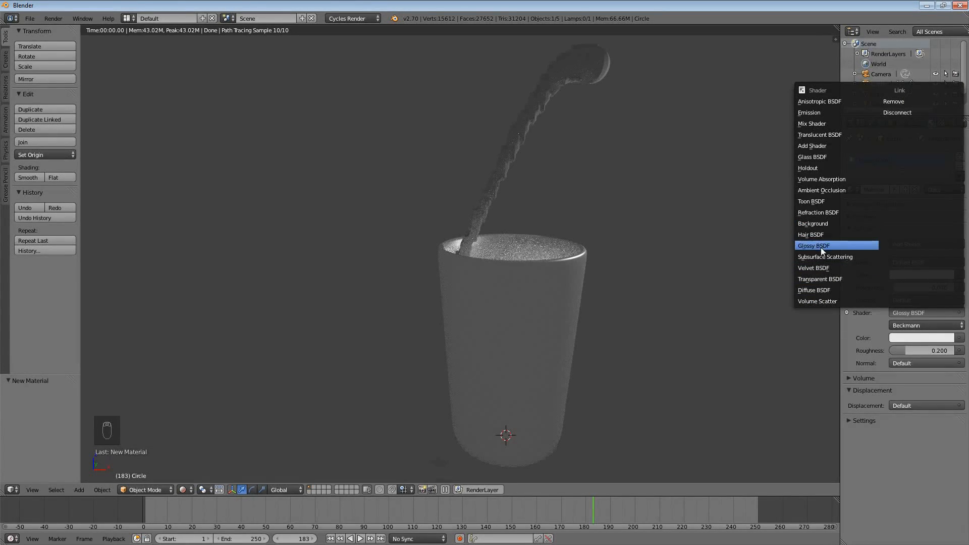
click(816, 158)
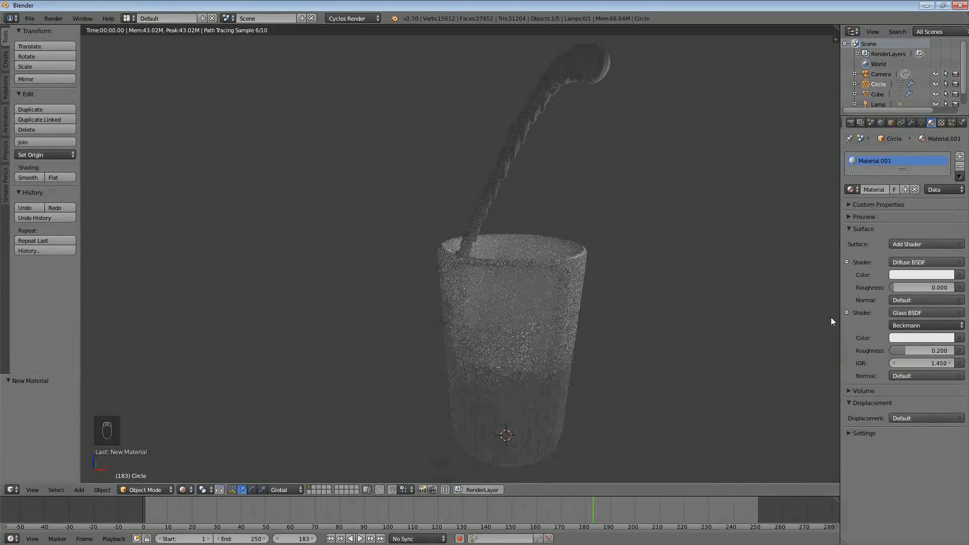
middle_drag(615, 331, 611, 320)
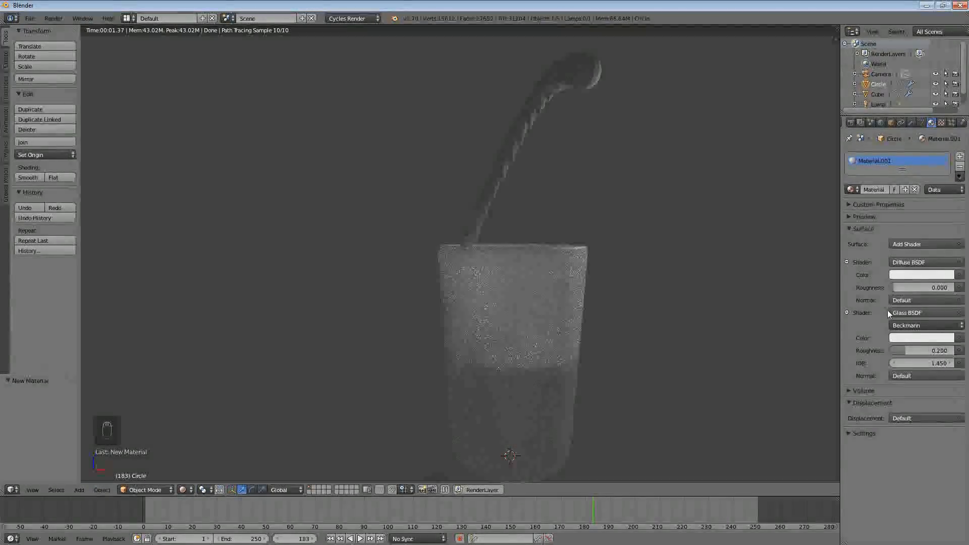
- Set the glass material's surface to Glass BSDF, test a roughness of 0.091, restore it to 0, and select the fluid domain
click(904, 244)
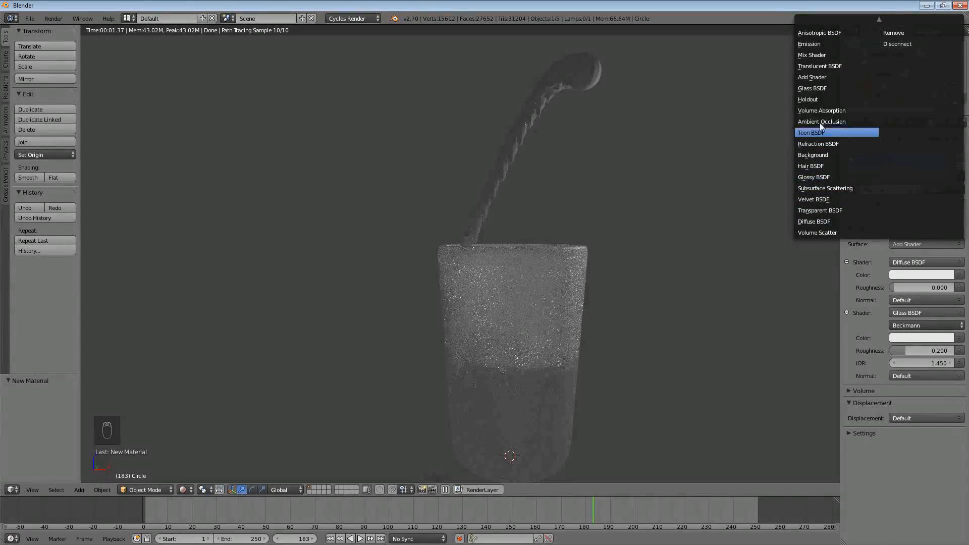
click(817, 87)
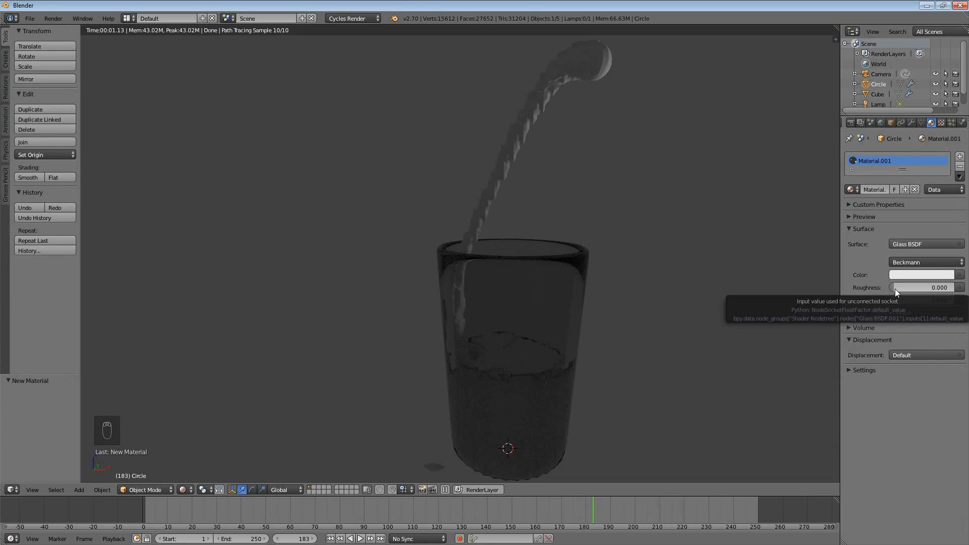
drag(896, 289, 902, 289)
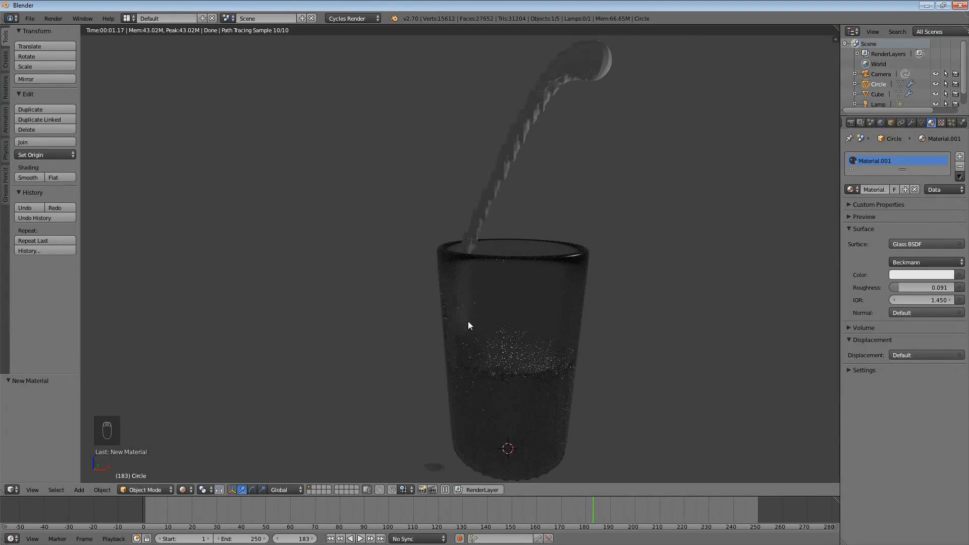
drag(900, 290, 895, 291)
right_click(548, 96)
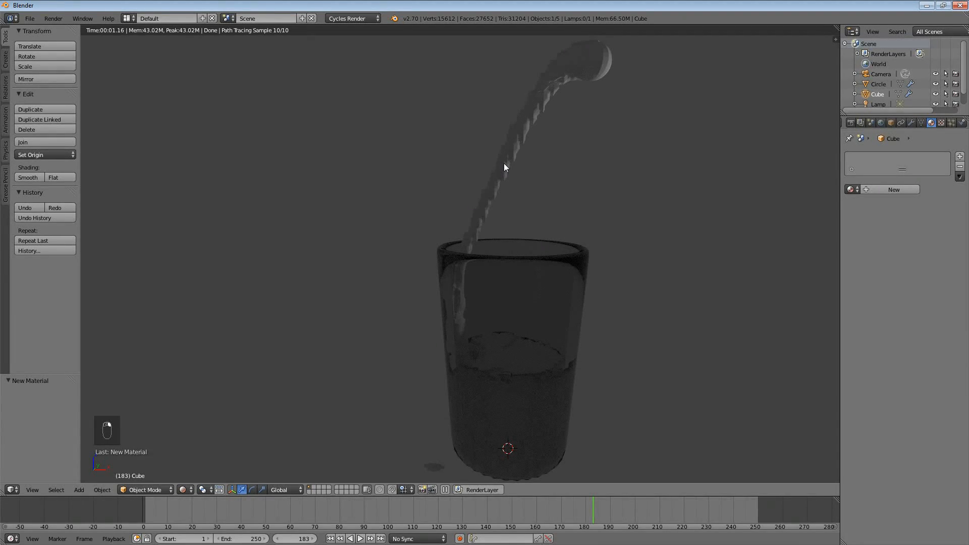
- Add a new material to the fluid domain with a Glass BSDF surface and a light blue-violet color
click(874, 187)
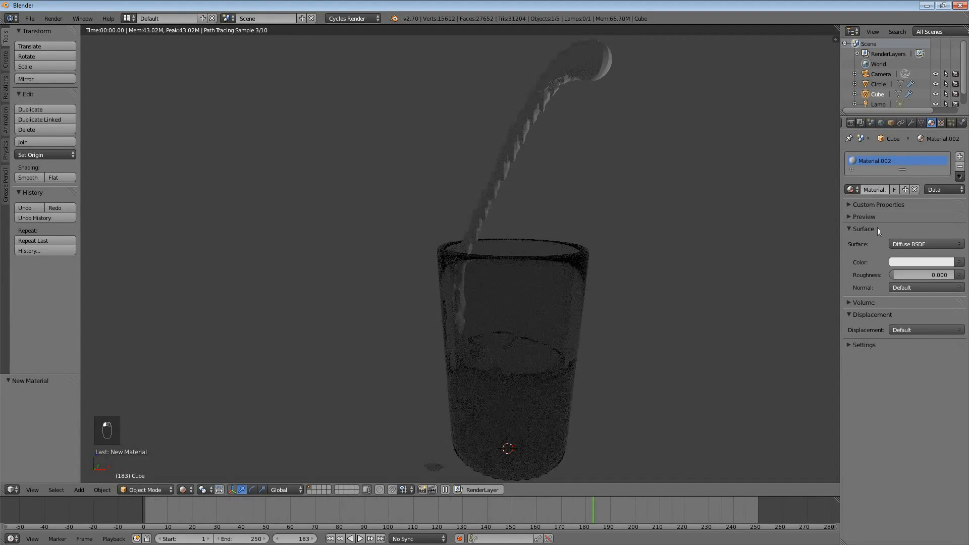
click(917, 243)
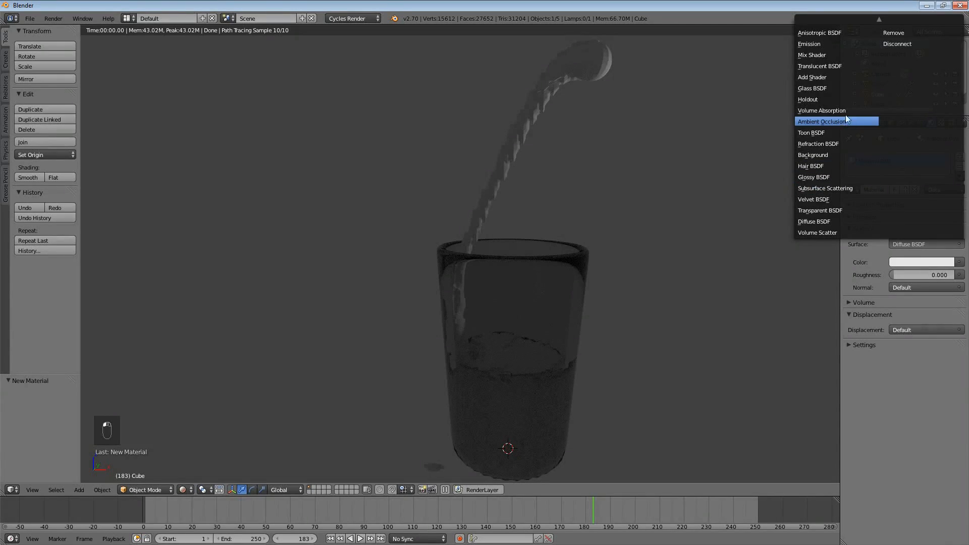
click(835, 88)
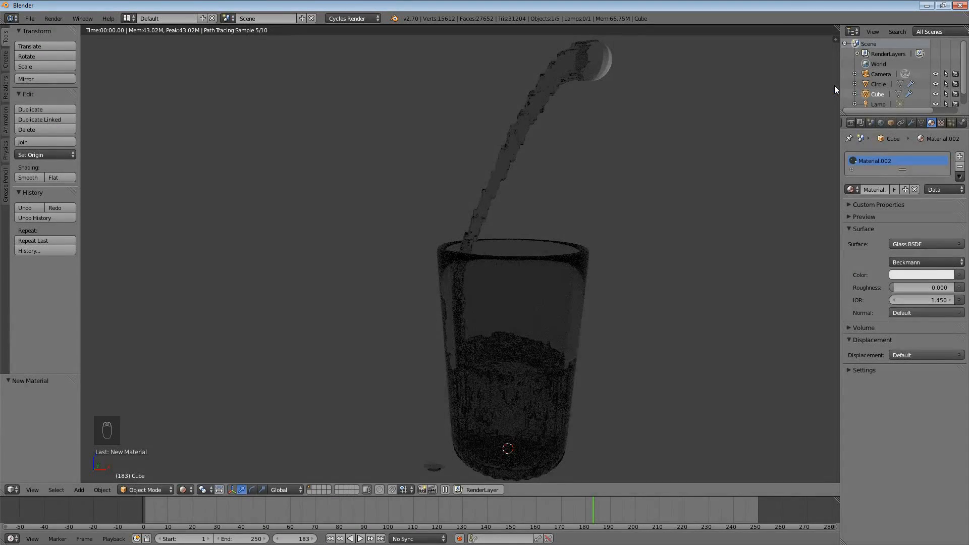
click(911, 274)
drag(912, 166, 926, 156)
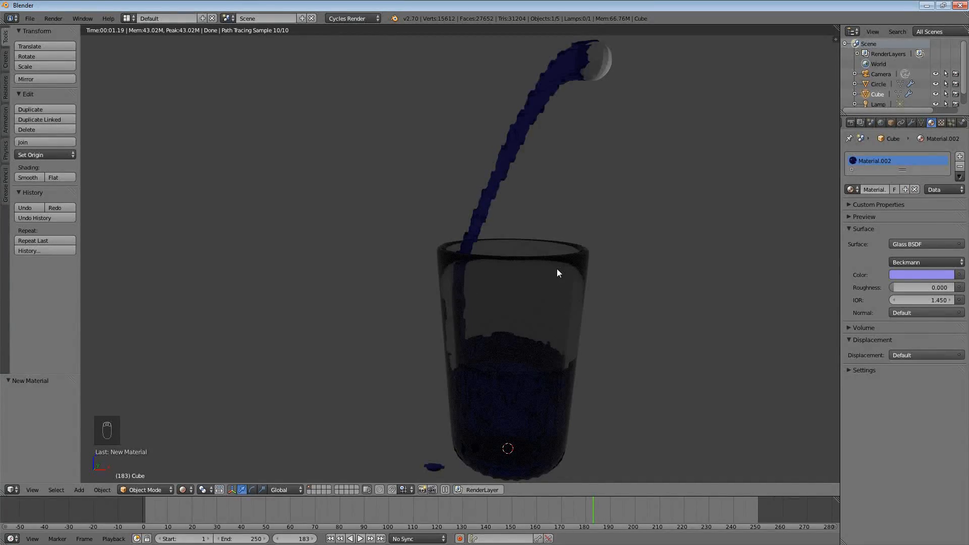
- Move the inflow sphere at the start of the water stream to the second layer
right_click(603, 65)
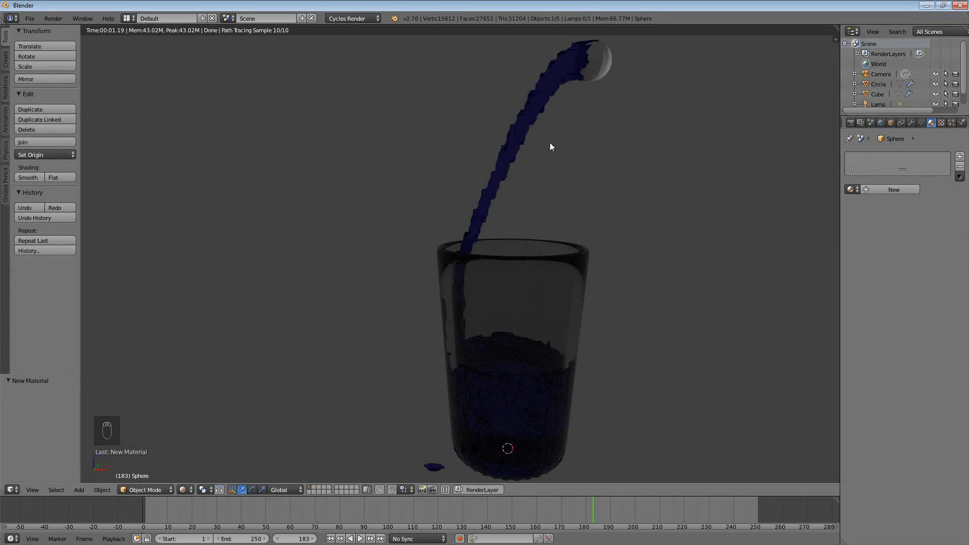
right_click(600, 57)
right_click(605, 64)
key(m)
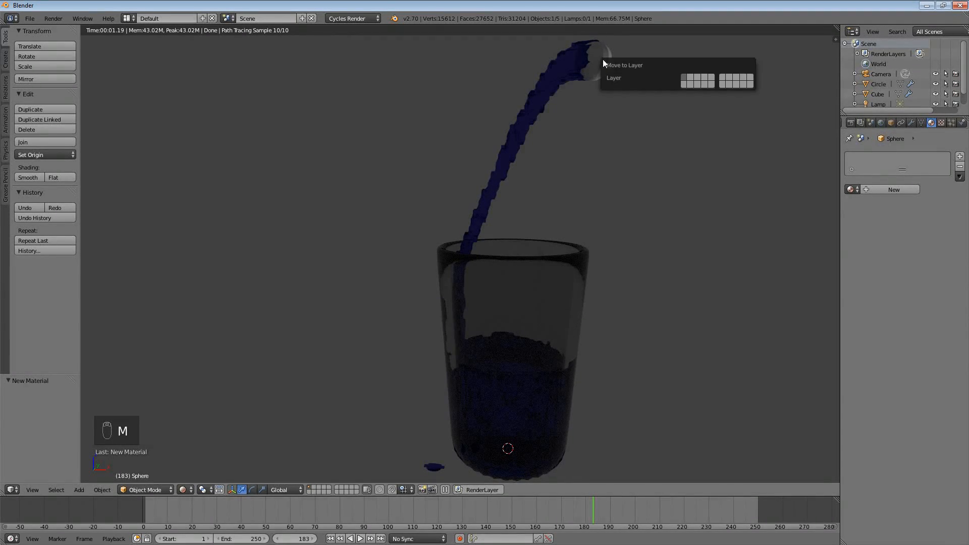
click(693, 77)
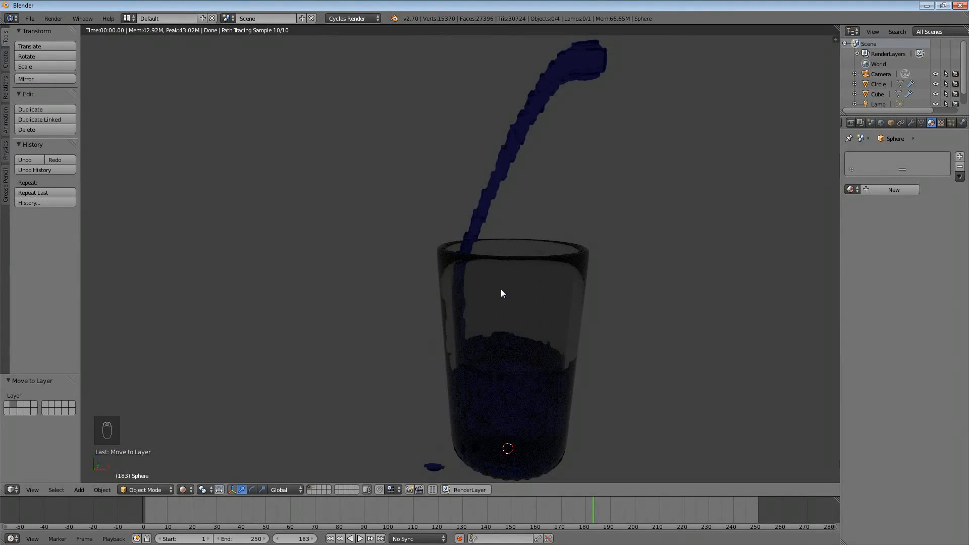
- Examine the rendered glass and blue fluid stream from the side, at an angle and from above
mouse_move(473, 384)
middle_down()
mouse_move(468, 404)
mouse_move(486, 366)
mouse_move(502, 417)
mouse_move(488, 318)
mouse_move(502, 282)
middle_up()
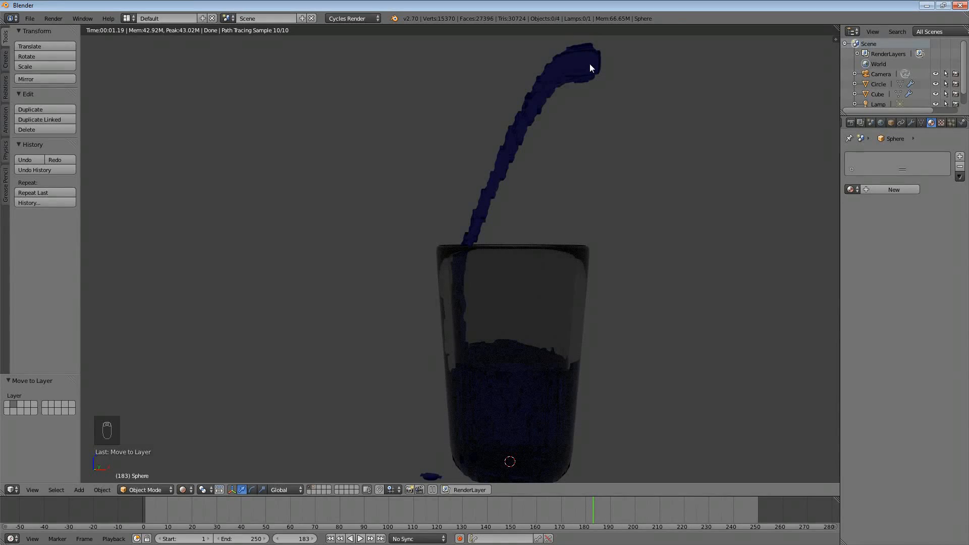
middle_drag(592, 62, 611, 206)
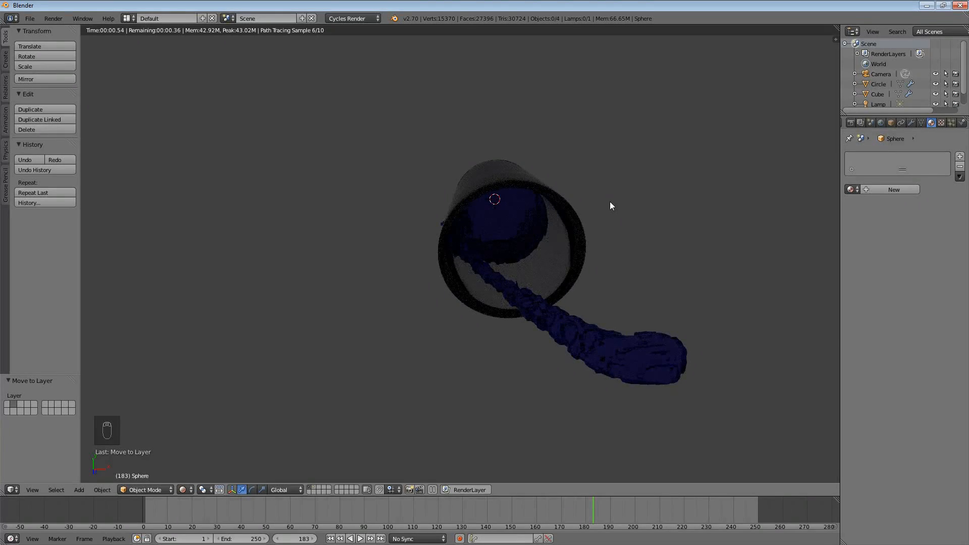
scroll(602, 241, up, 1)
scroll(617, 244, up, 3)
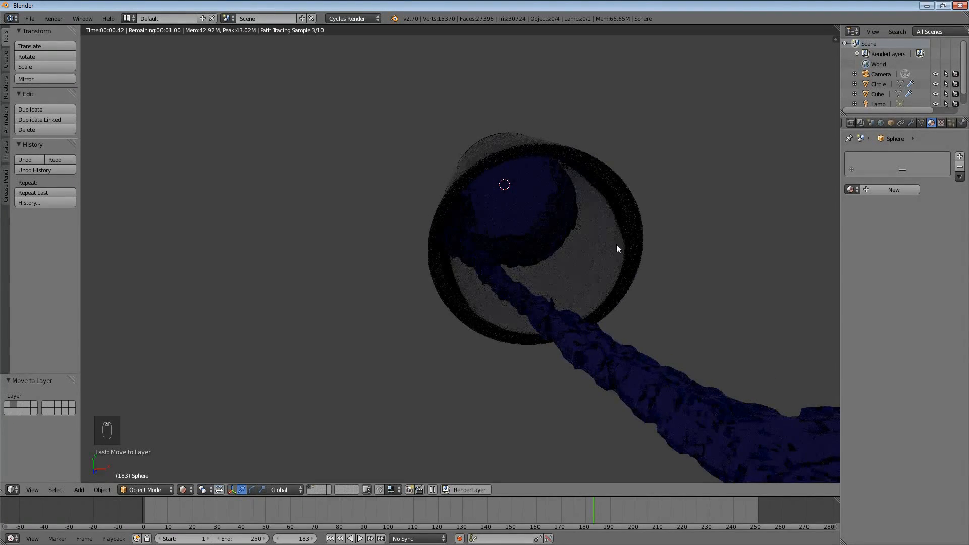
middle_drag(617, 241, 579, 255)
scroll(573, 245, down, 2)
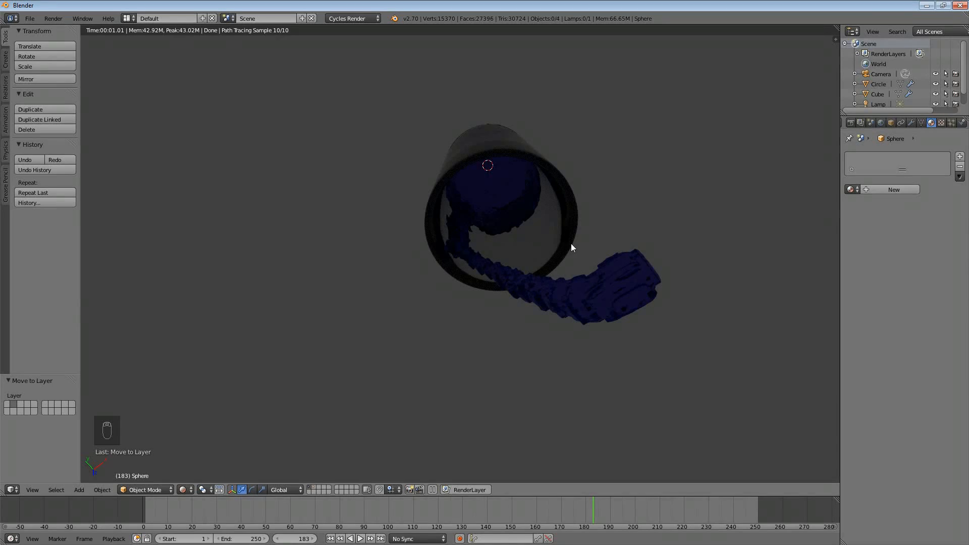
key(KP_7)
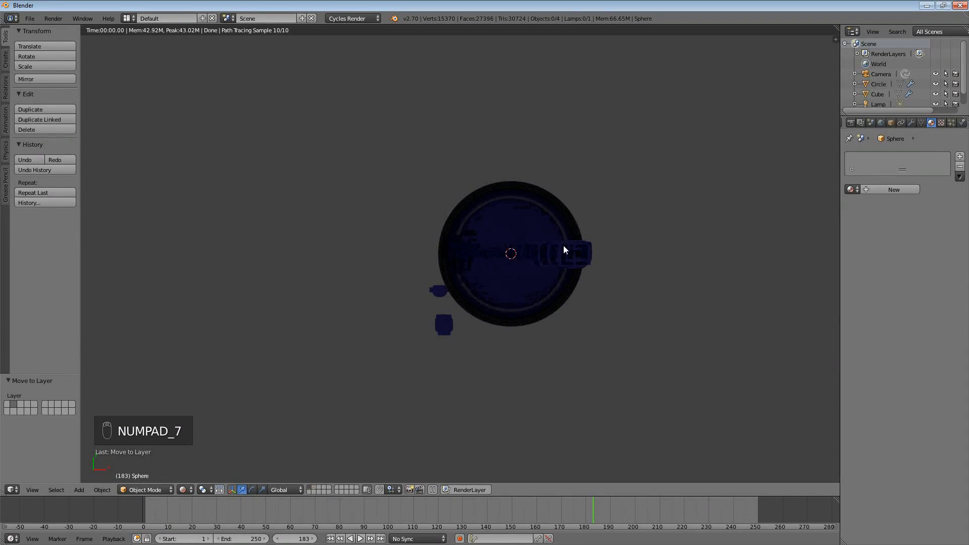
scroll(563, 245, down, 5)
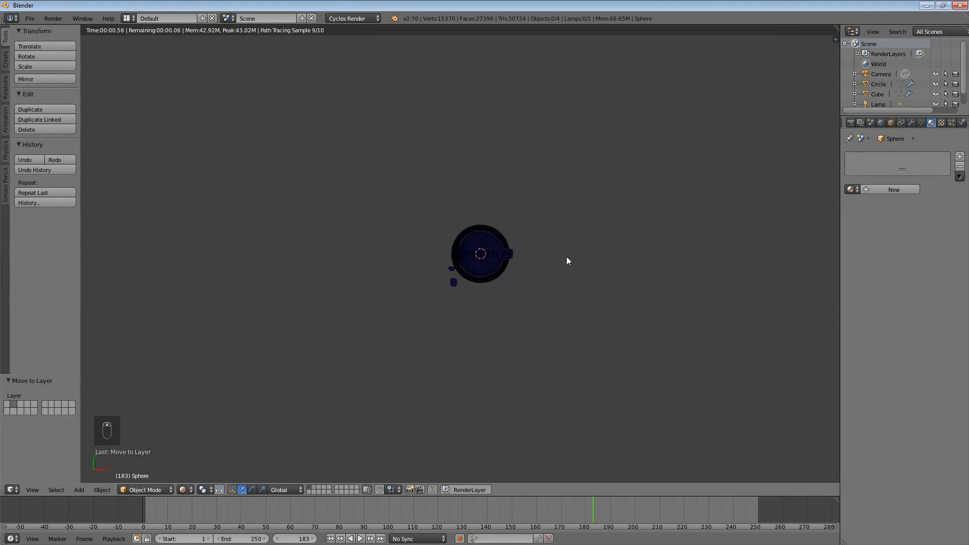
key(shift+a)
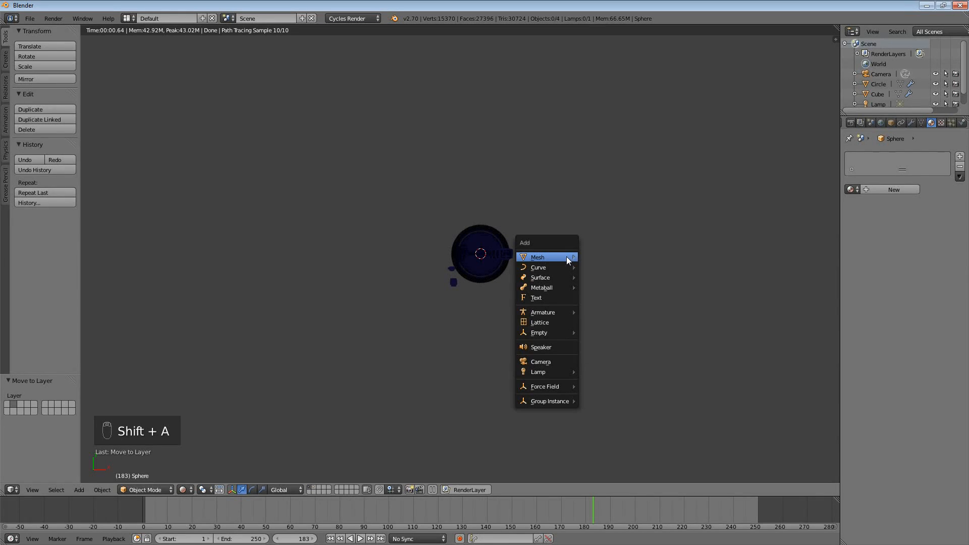
mouse_move(566, 258)
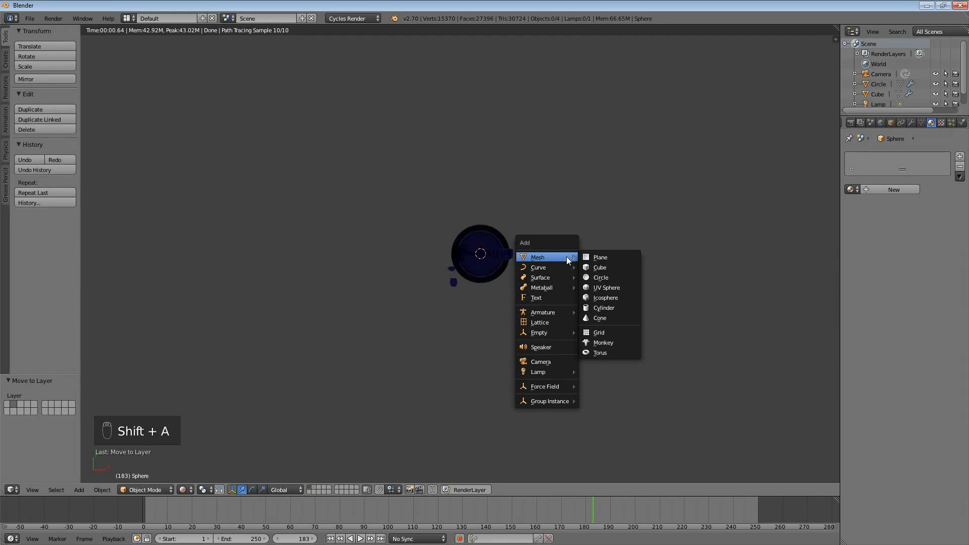
click(593, 267)
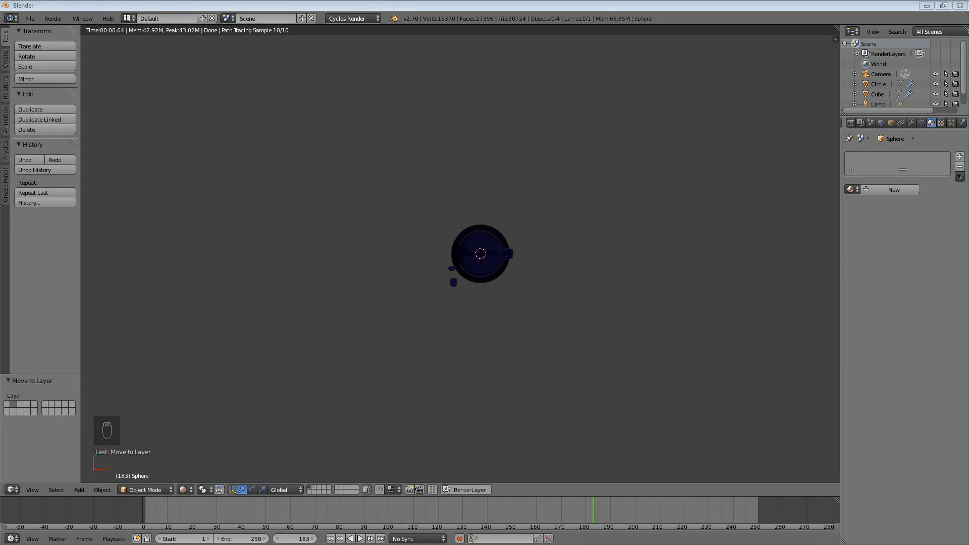
- View the finished reference render in Windows Live Photo Gallery at full size, and return to the Blender scene
drag(797, 125, 434, 76)
double_click(433, 75)
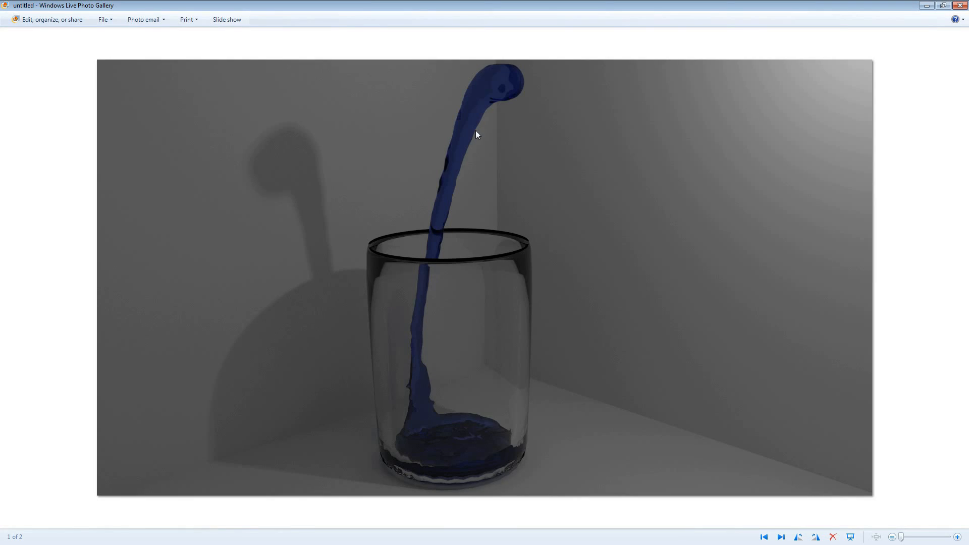
drag(629, 6, 968, 80)
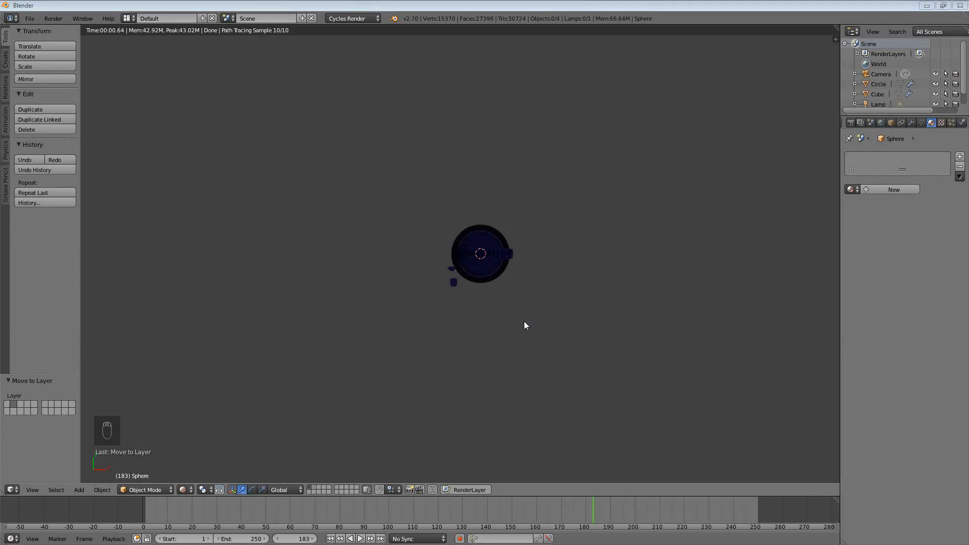
- Place the 3D cursor away from the glass and snap it back to the scene center
click(510, 291)
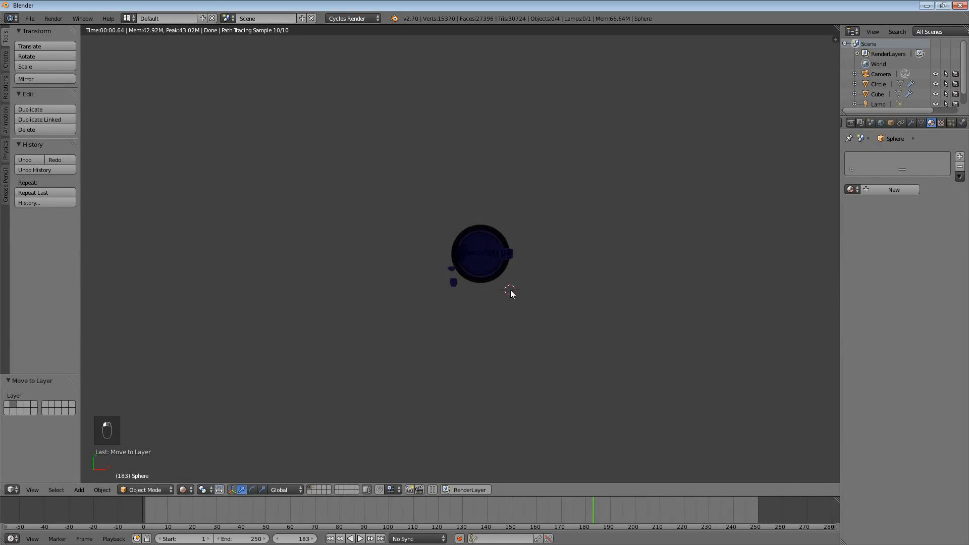
key(shift+s)
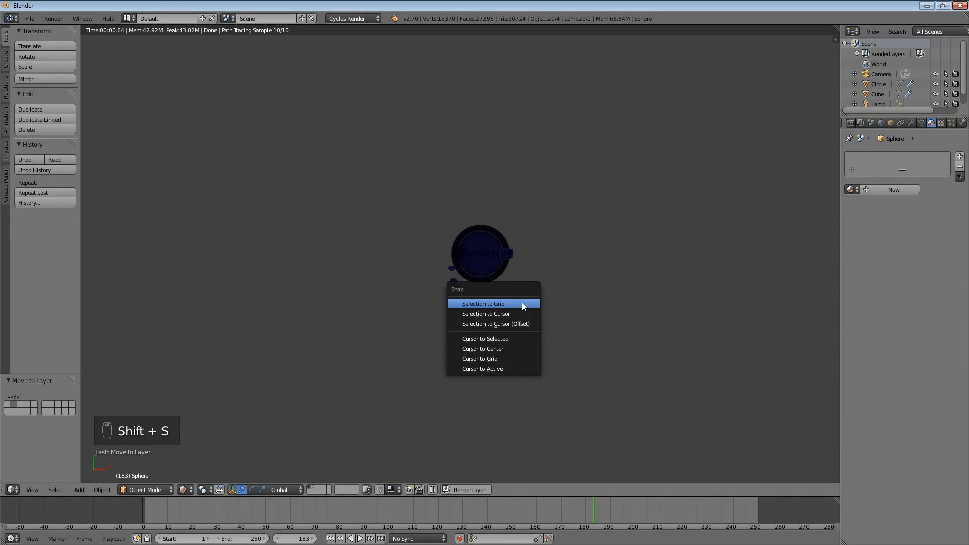
click(525, 314)
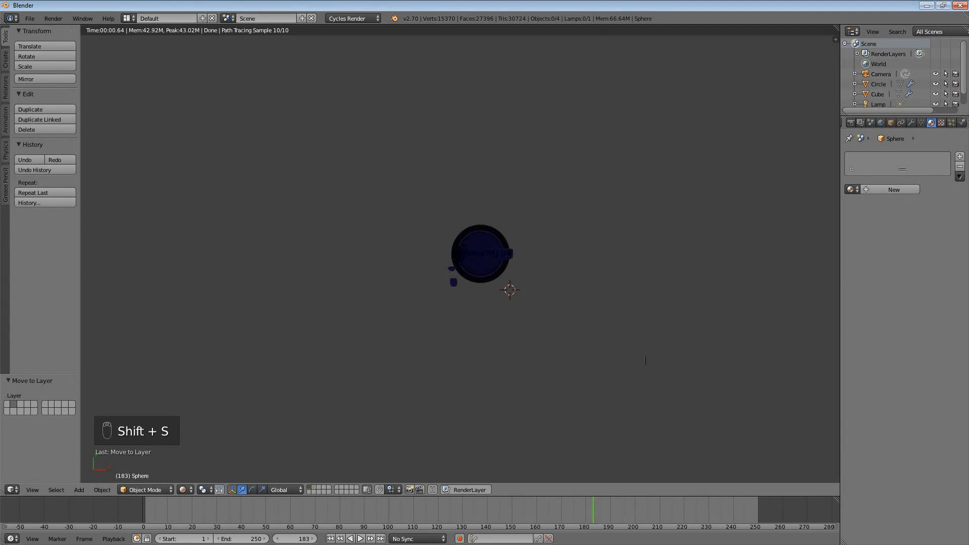
click(673, 372)
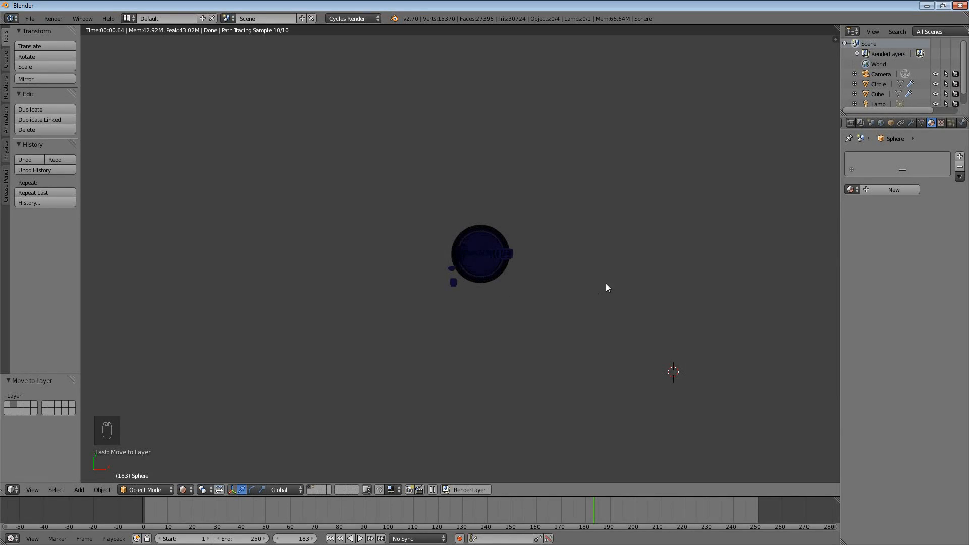
key(shift+s)
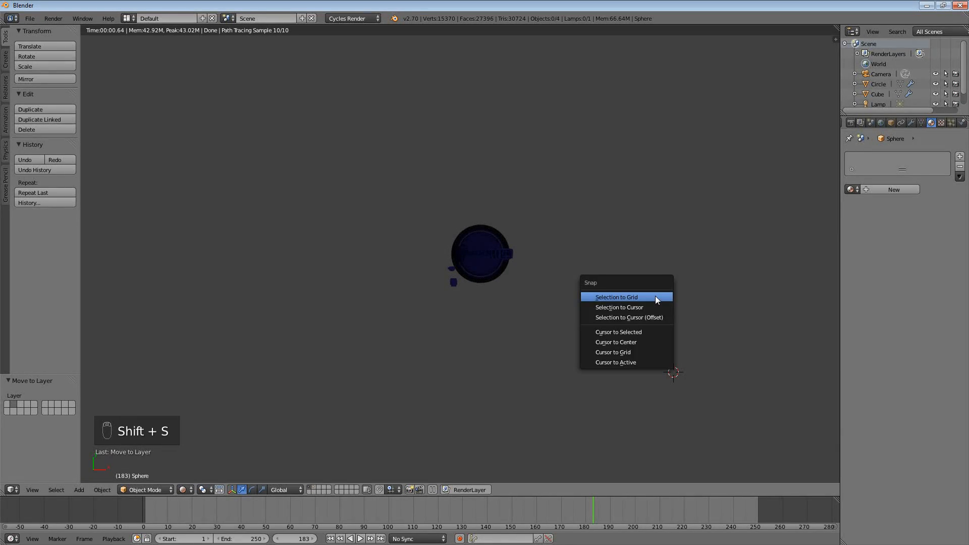
click(656, 342)
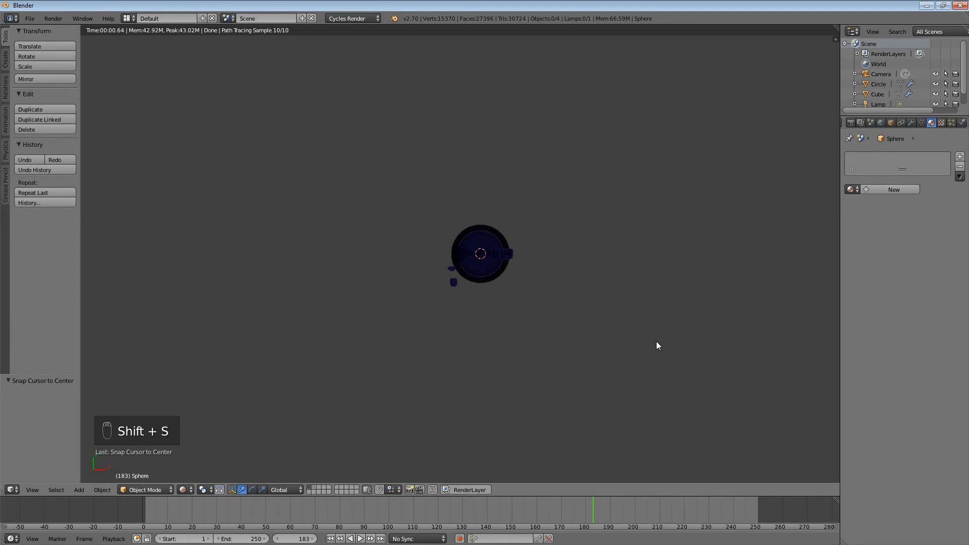
- Add a cube mesh at the scene center and scale it up by about 9.055
key(shift+a)
mouse_move(656, 343)
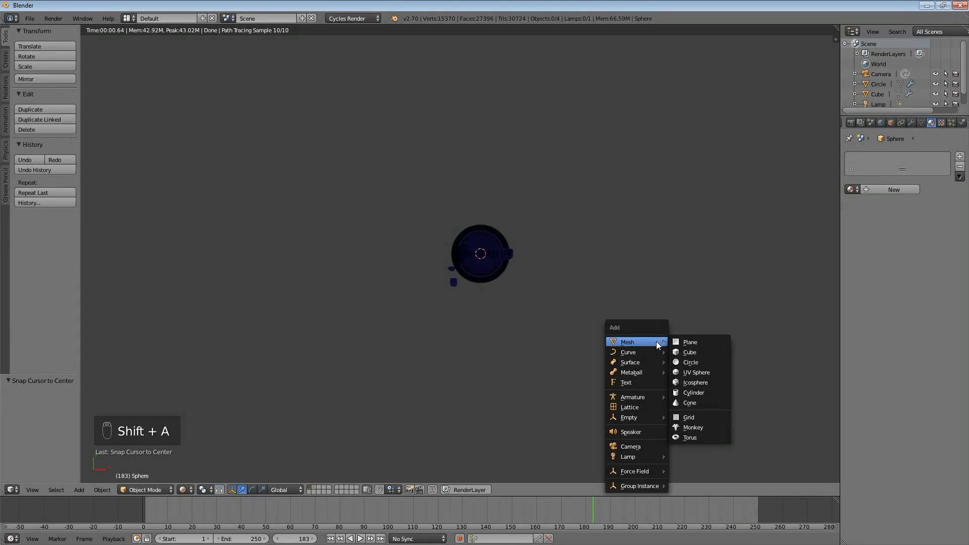
click(689, 352)
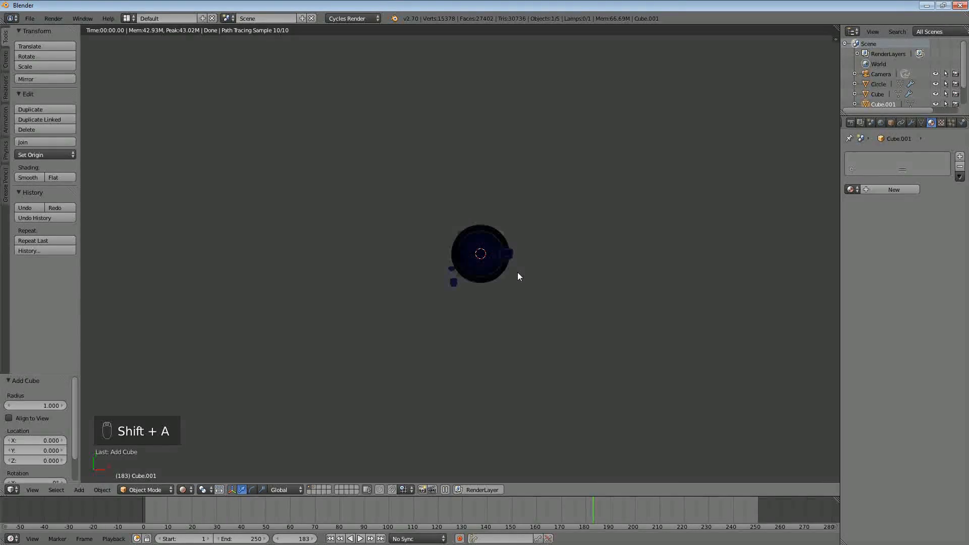
key(s)
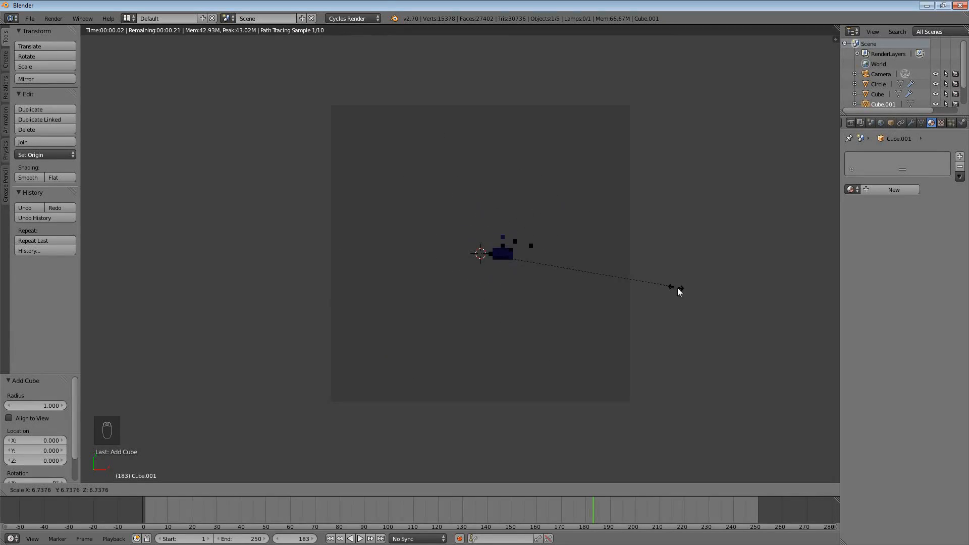
click(743, 293)
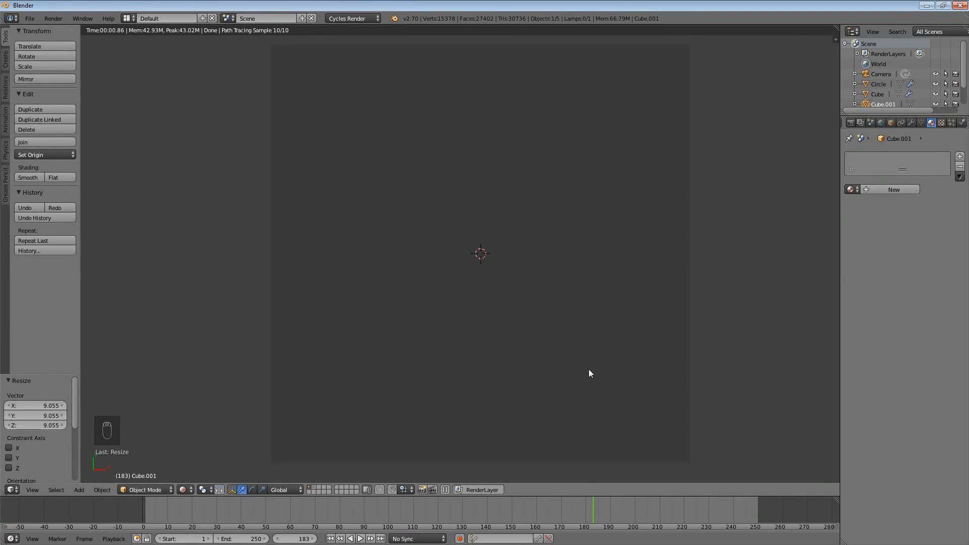
- Switch to wireframe, move the large cube about 6.49 in X and -5.725 in Y, and compare the layout with the reference render
key(z)
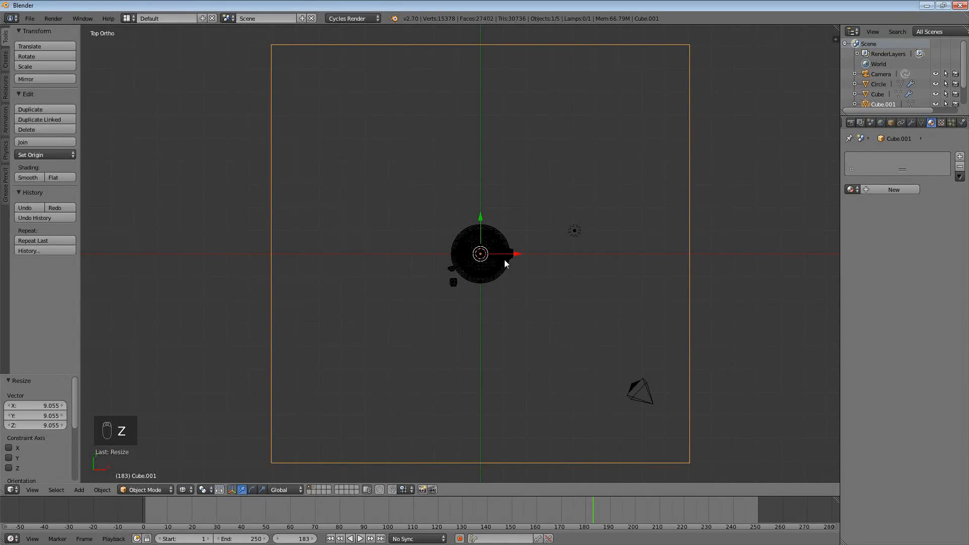
key(g)
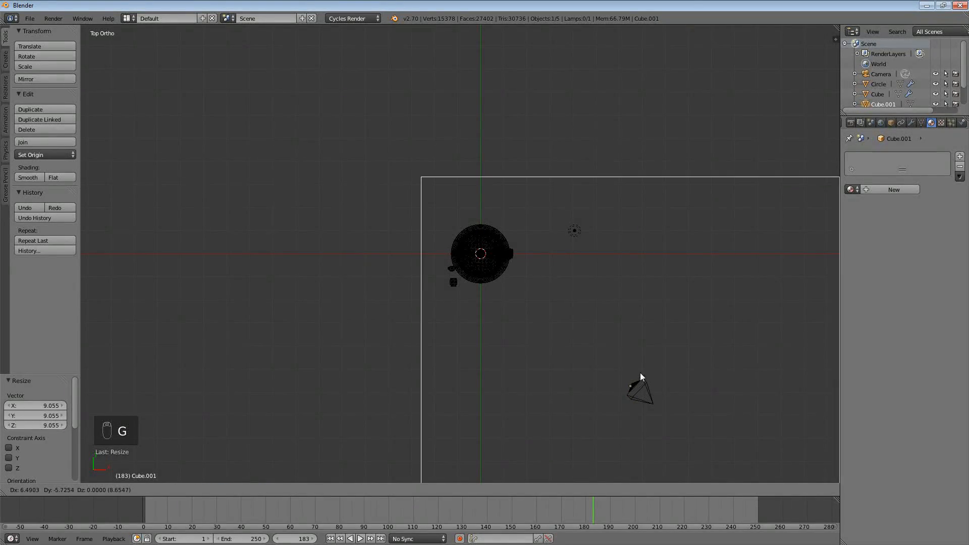
click(640, 373)
drag(968, 177, 602, 154)
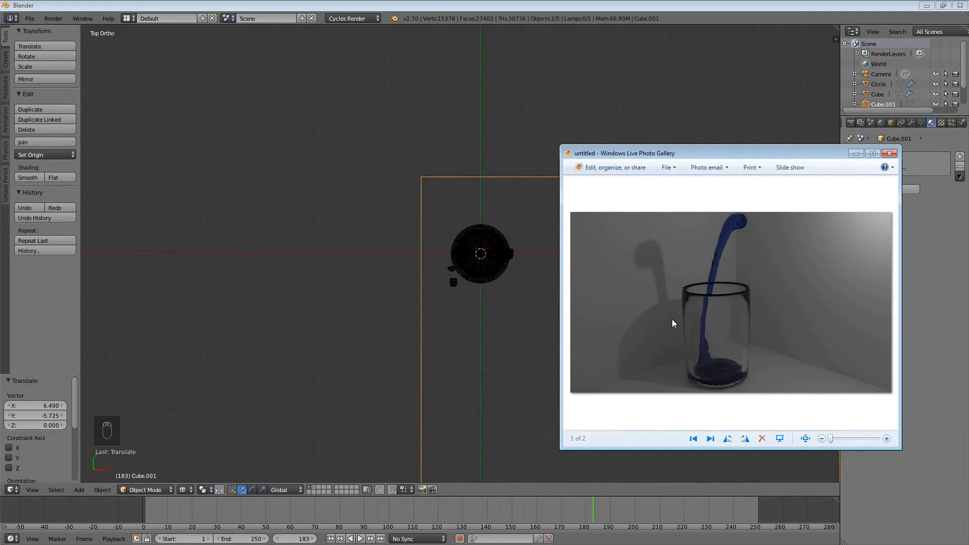
drag(693, 155, 968, 167)
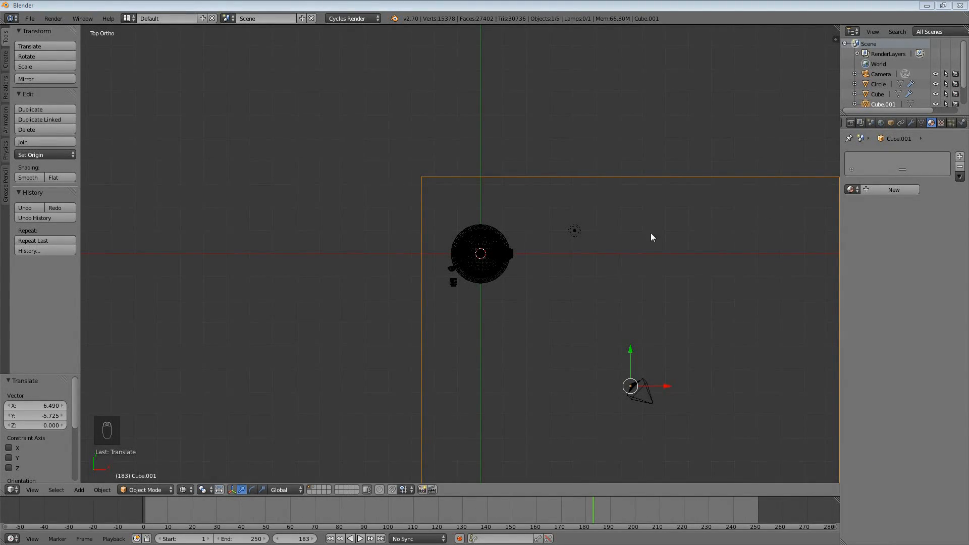
- Shift the large cube about -1.813 in X and 1.737 in Y to leave more room behind the glass
scroll(670, 302, down, 3)
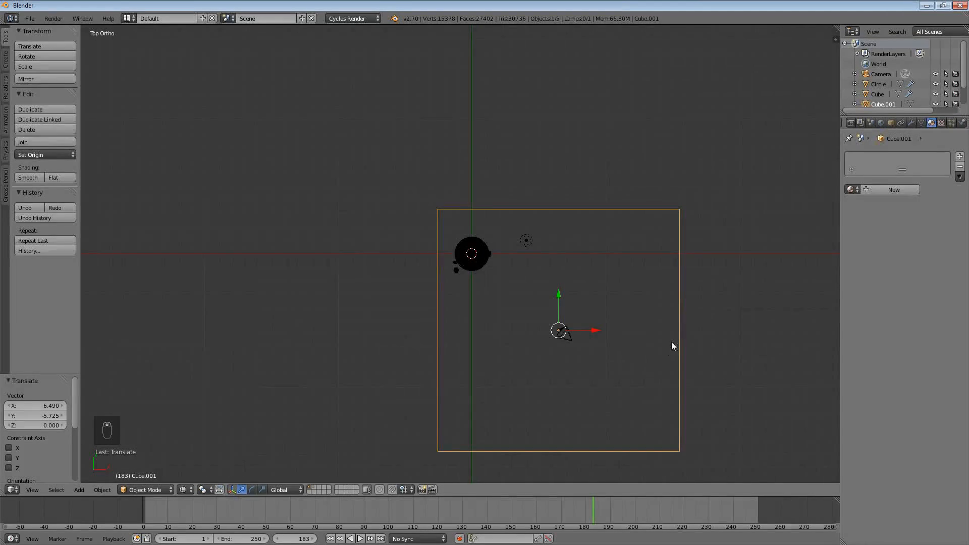
shift+middle_drag(671, 341, 664, 320)
key(g)
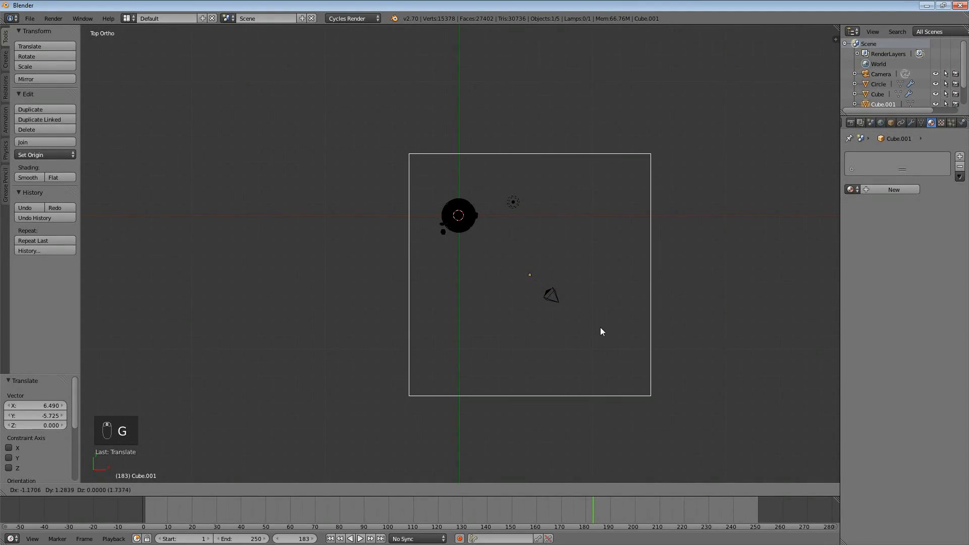
click(592, 323)
- Scale the large cube by 0.733 and reposition it around the glass, ending with a shift of about -0.346 in X and 0.283 in Y
scroll(606, 324, up, 1)
shift+middle_drag(630, 325, 610, 319)
key(s)
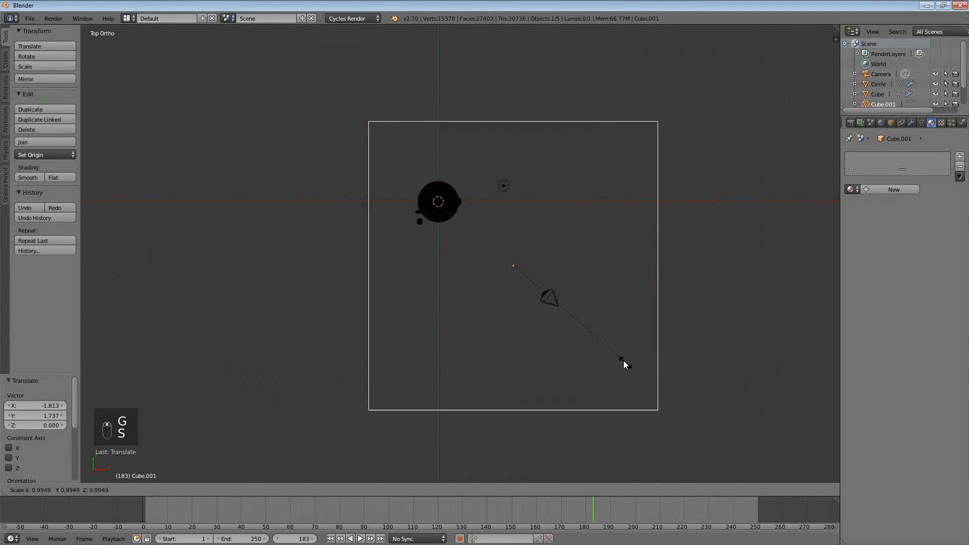
click(595, 339)
key(g)
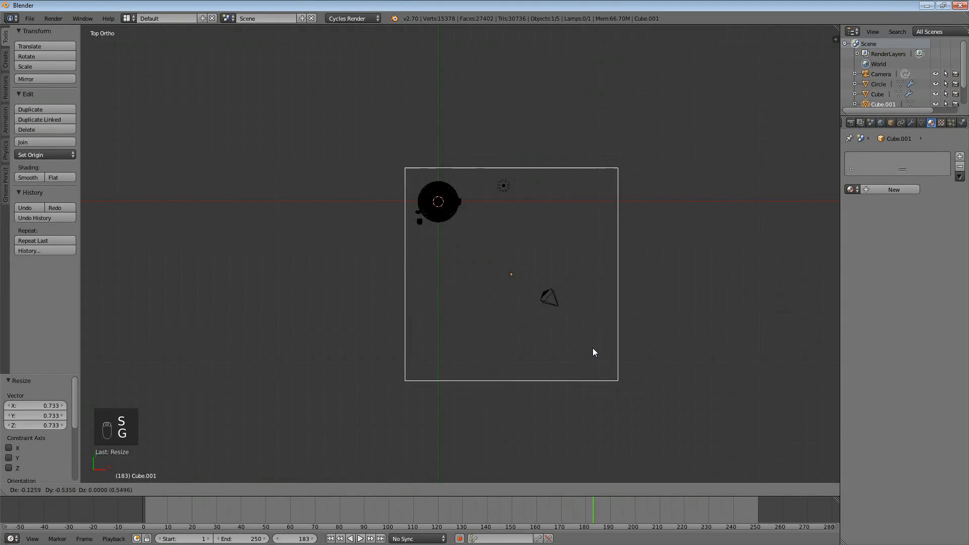
click(596, 352)
key(g)
click(590, 343)
- Shrink and reposition the large cube further around the glass and camera, finishing with a scale of 0.879
key(s)
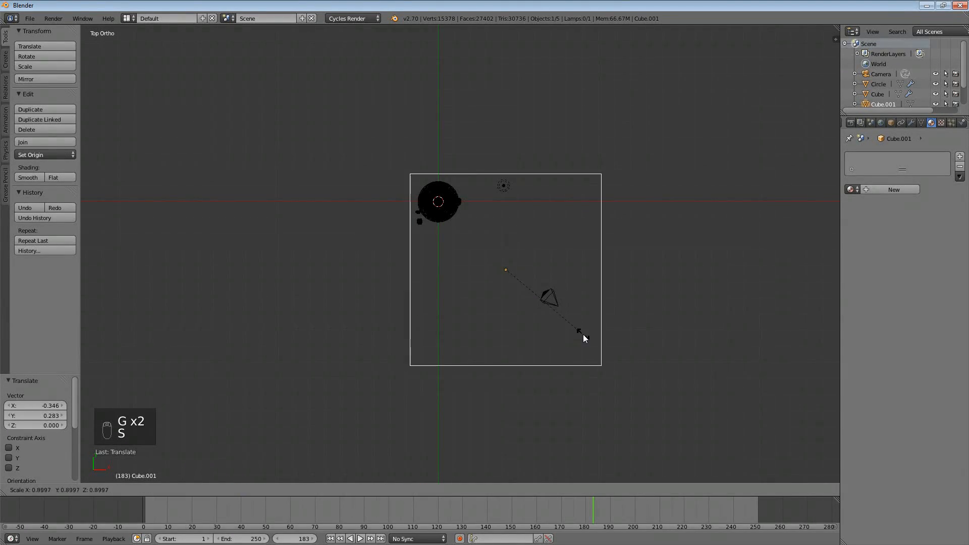
click(583, 334)
key(g)
click(567, 317)
key(s)
click(562, 305)
- Fine-tune the large cube's fit with a scale of about 0.96 and a last shift of -0.220 in X and 0.094 in Y
key(g)
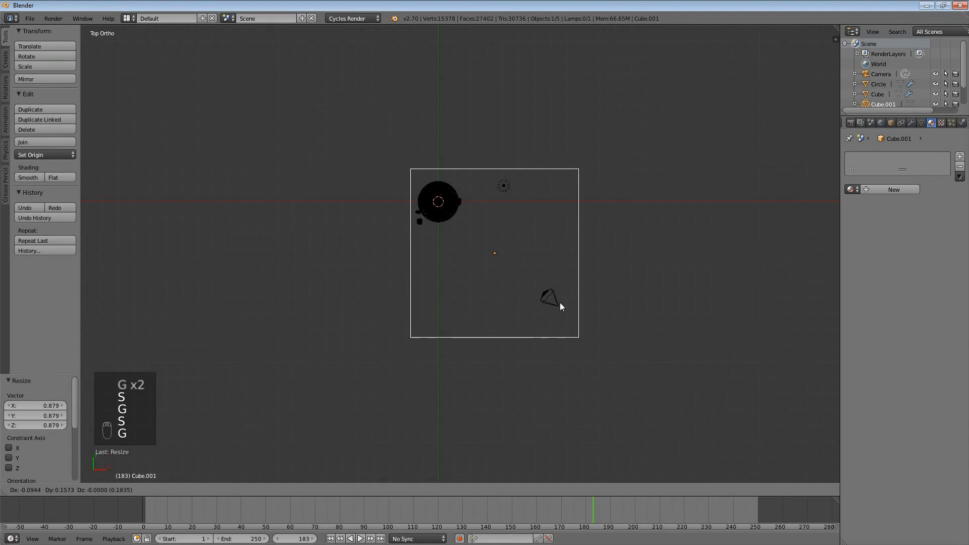
click(557, 302)
key(g)
click(553, 293)
key(s)
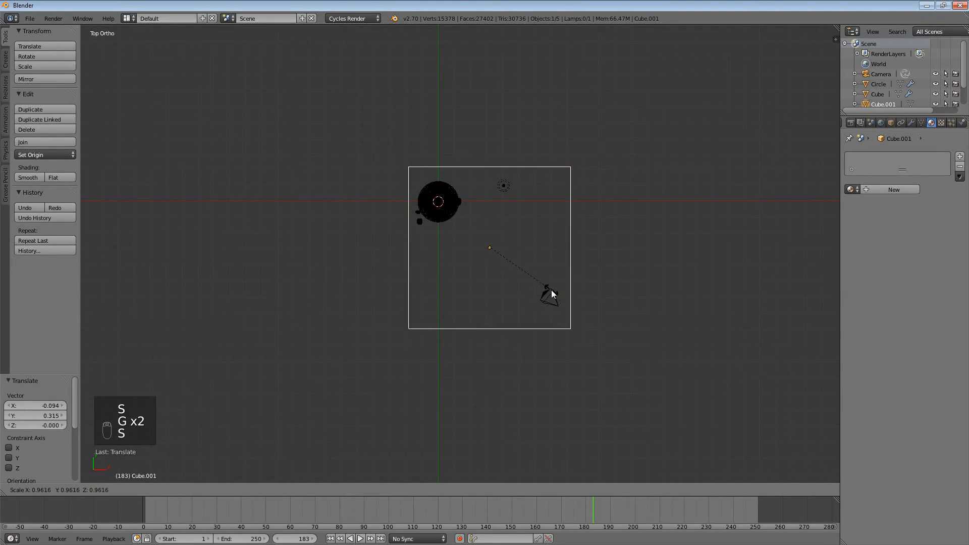
click(551, 290)
key(g)
click(549, 290)
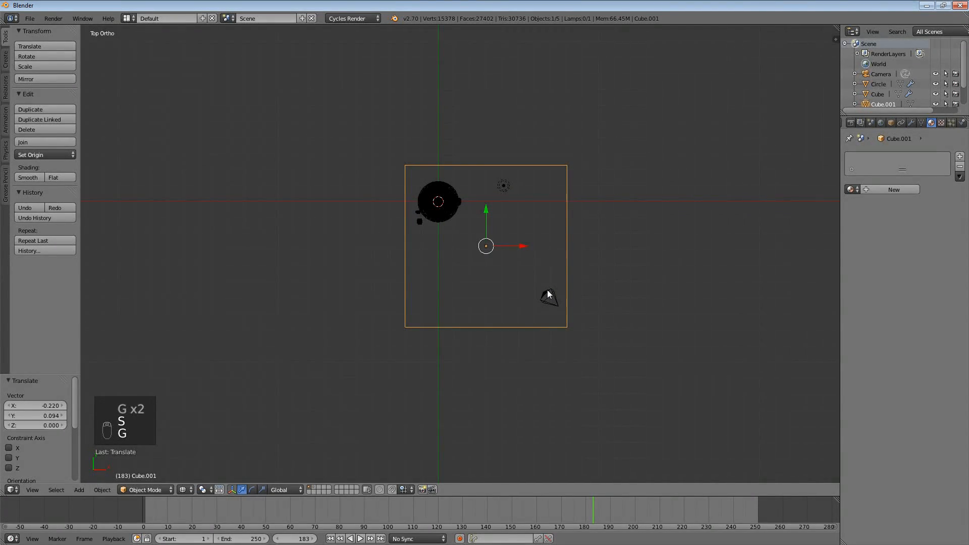
- In camera view, move the camera -0.343 in X, 0.317 in Y and 0.940 in Z, and trackball-rotate it 12.605° and 2.292°
key(KP_0)
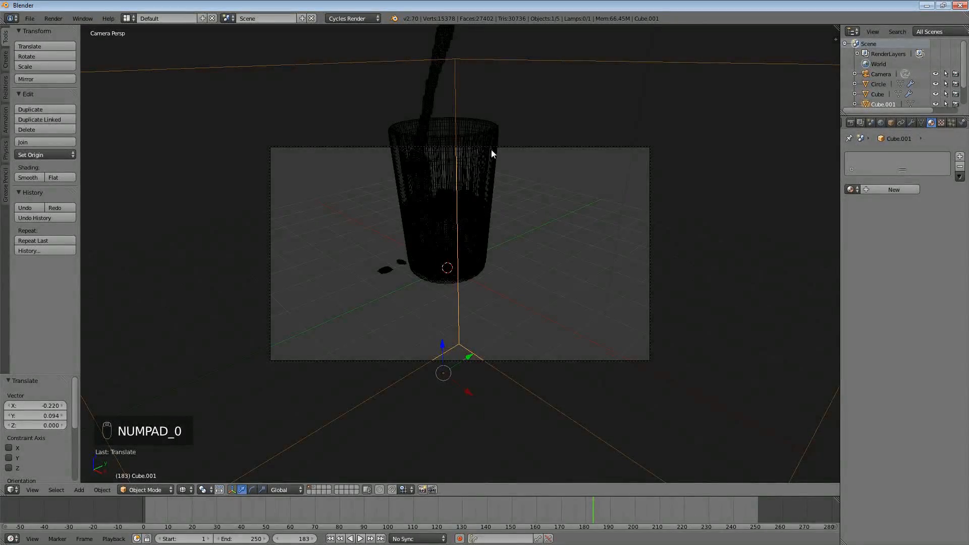
right_click(522, 151)
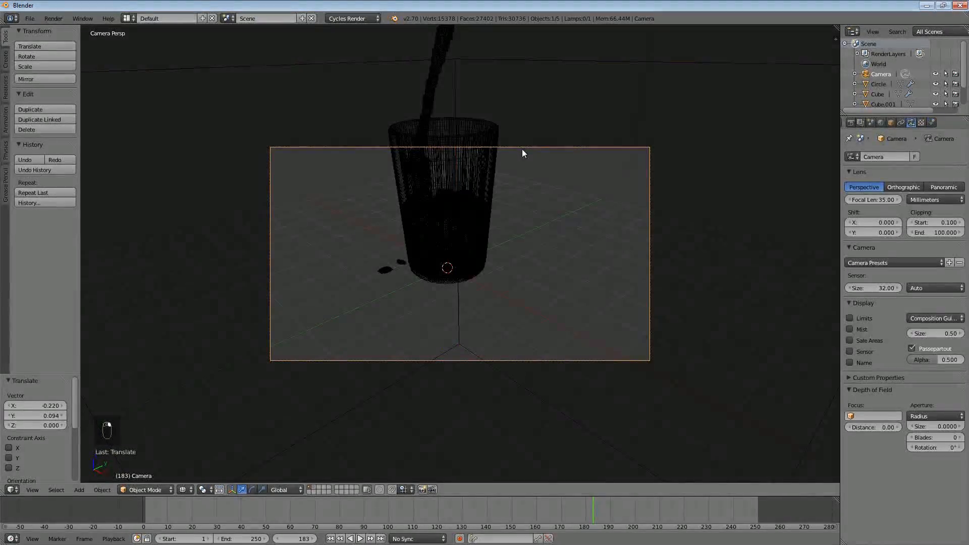
key(g)
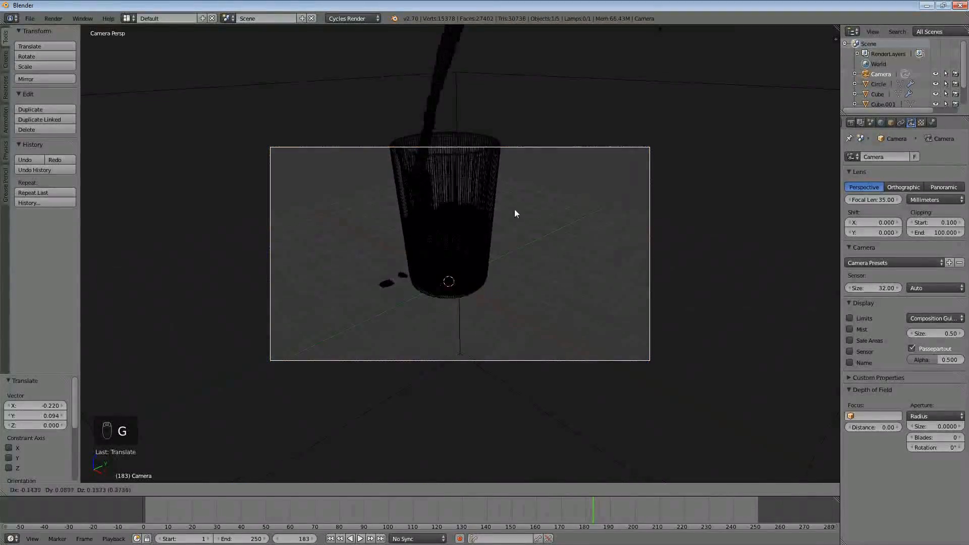
click(516, 176)
key(r)
key(r)
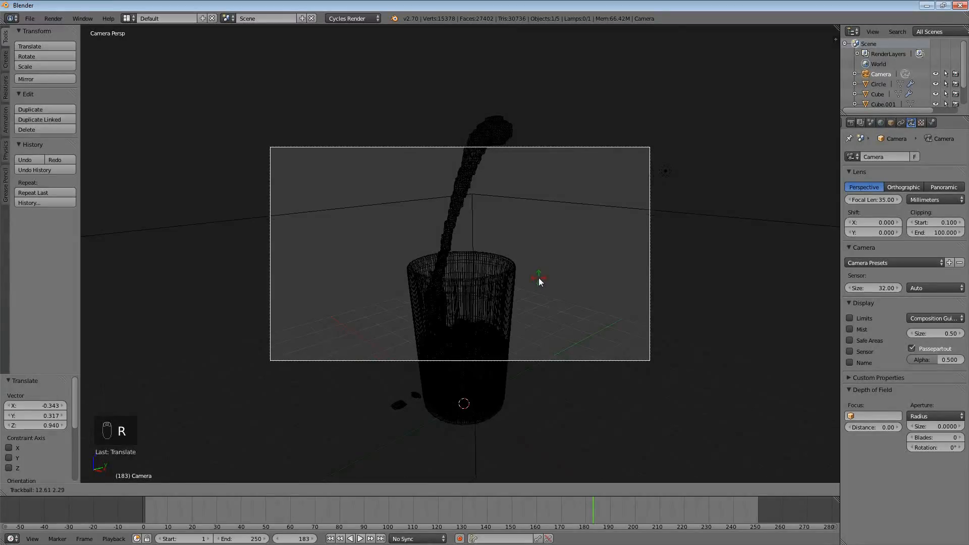
click(538, 278)
- Pull the camera back along its local Z axis by 3.516, -3.035, 1.141 and nudge it to frame the whole glass and stream
key(g)
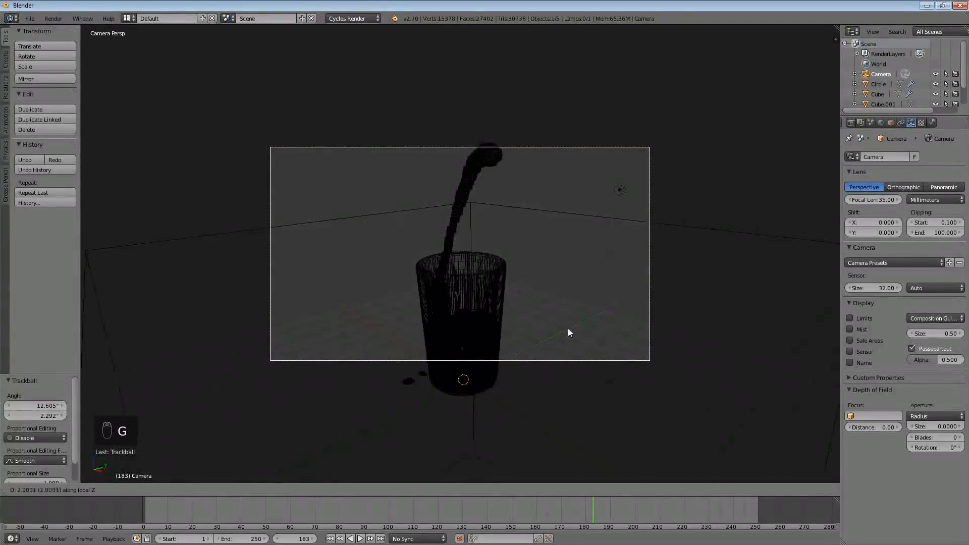
click(580, 356)
key(g)
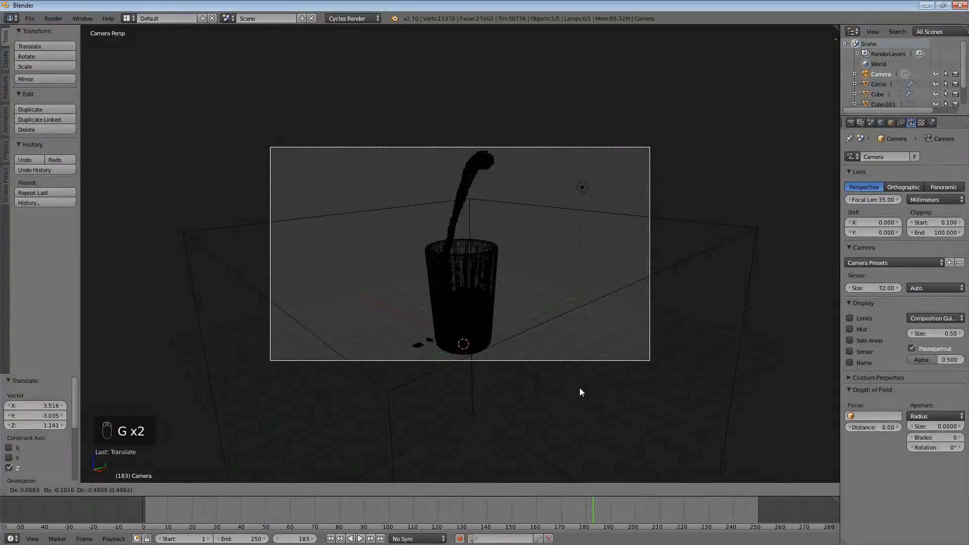
click(579, 387)
key(g)
click(580, 384)
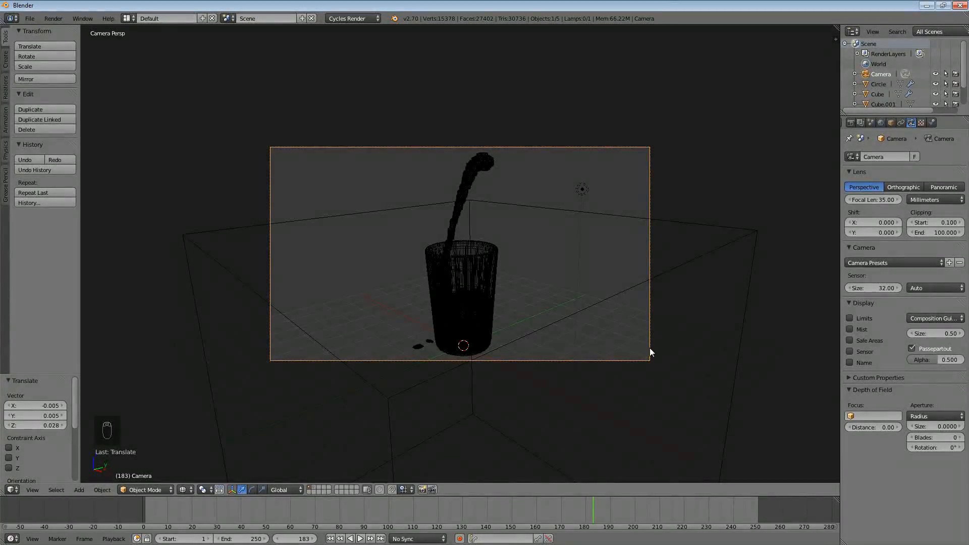
- From above, scale the large cube by 1.242, move it 1.196 in X and -1.448 in Y, and scale it by 1.078 to enclose the camera
right_click(712, 251)
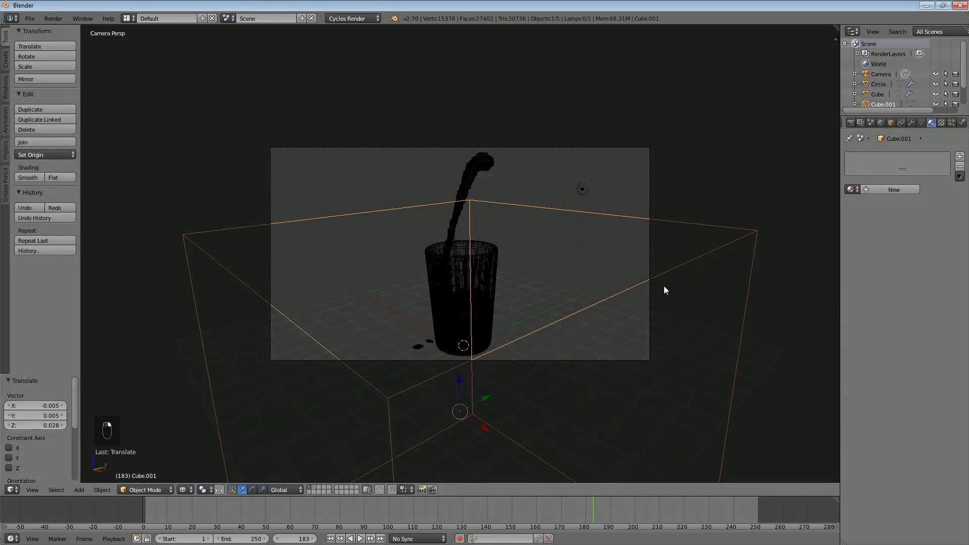
key(KP_7)
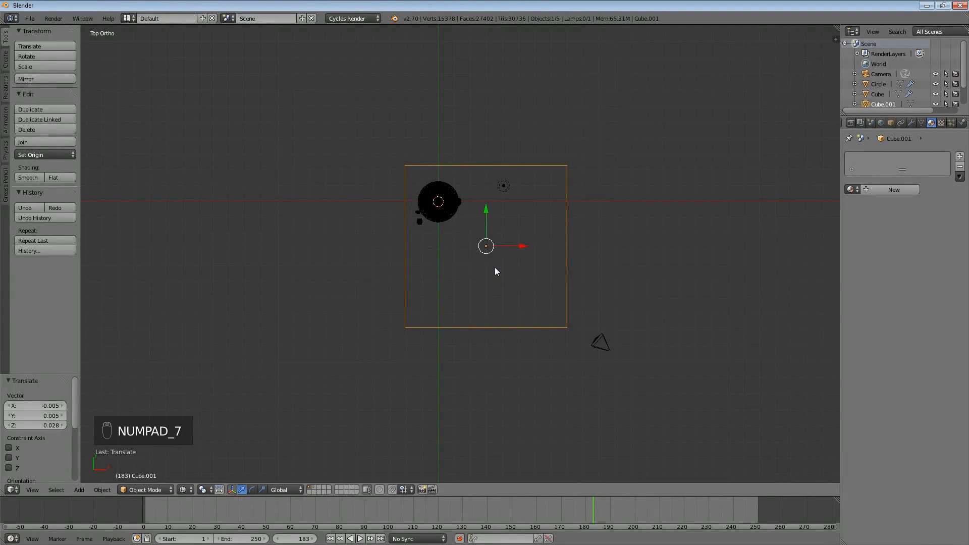
key(s)
click(540, 274)
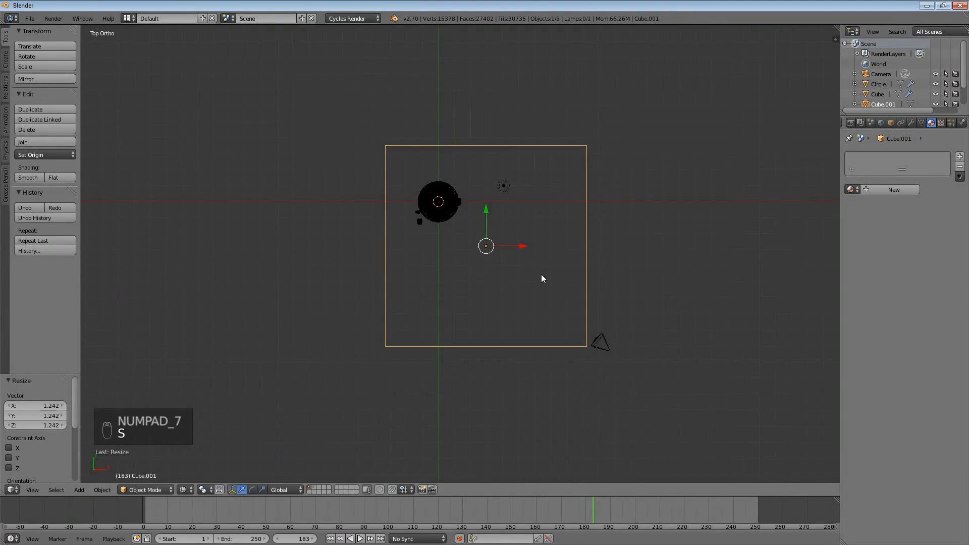
key(g)
click(562, 301)
key(s)
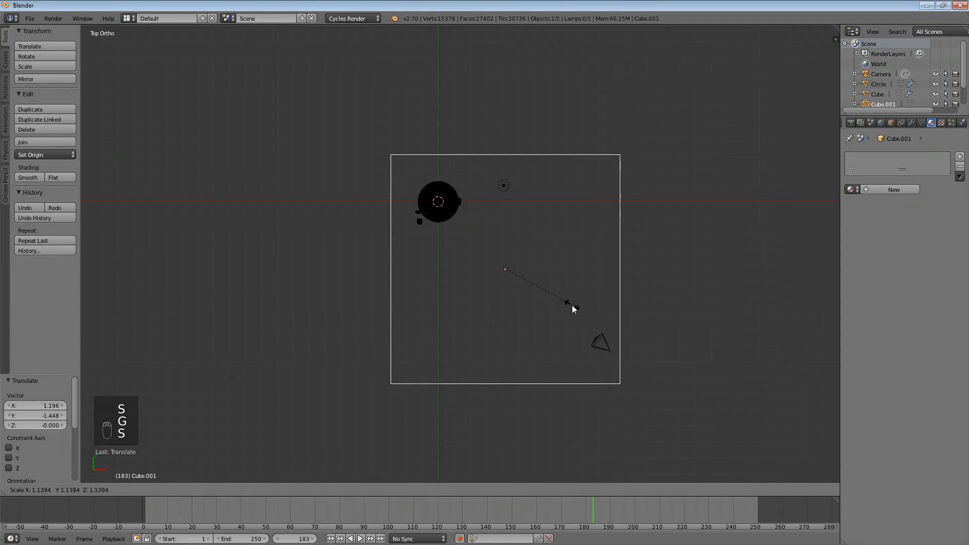
click(568, 303)
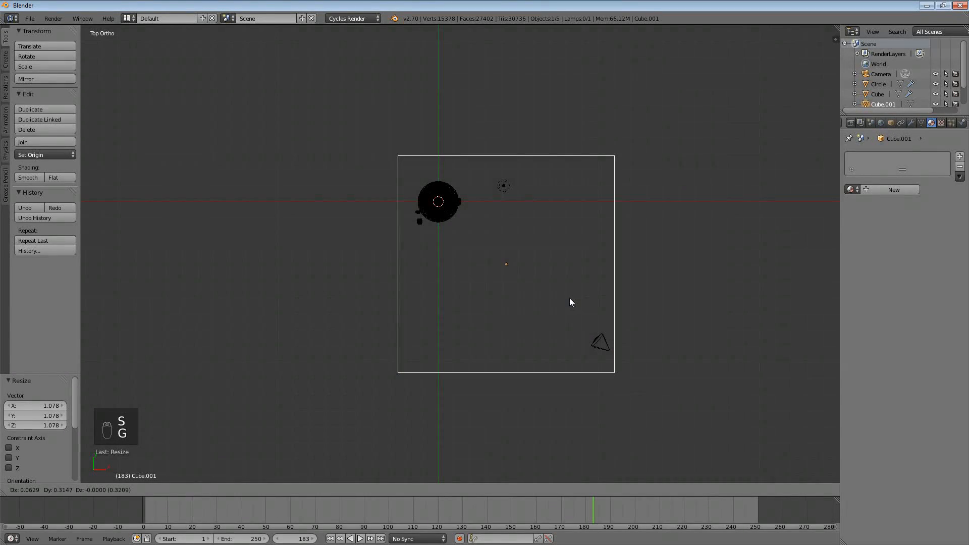
- Raise the large cube 6.703 along Z so its bottom face serves as the floor, and check it through the camera
key(KP_1)
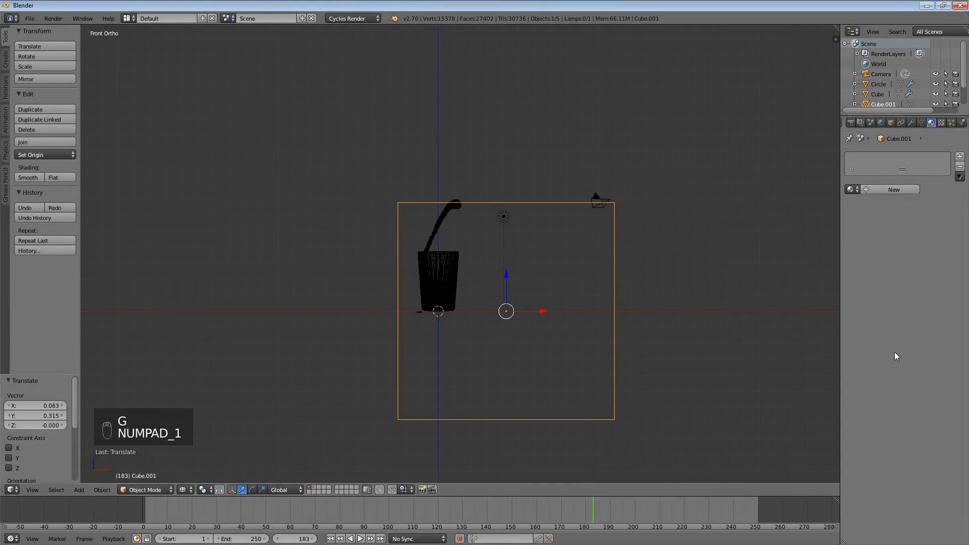
key(g)
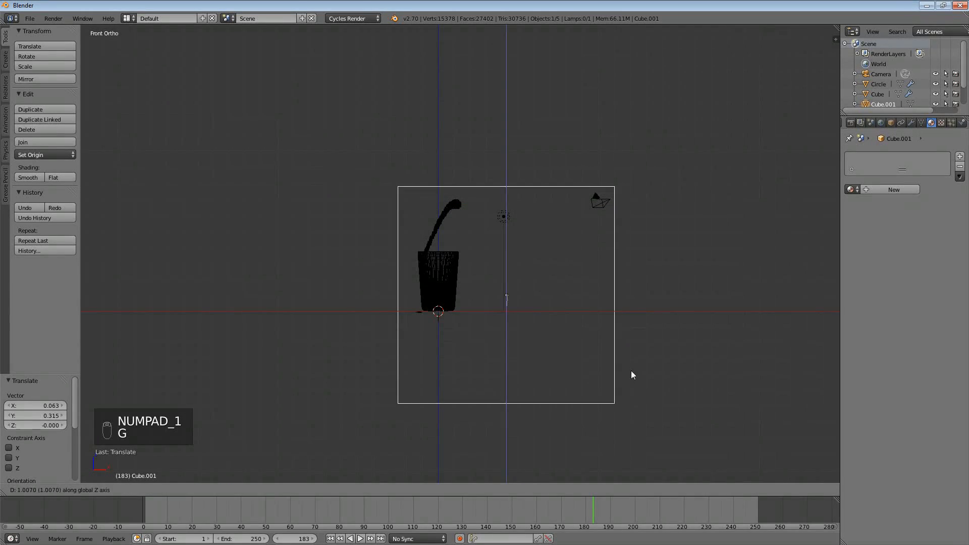
click(642, 295)
middle_drag(559, 237, 545, 261)
key(KP_0)
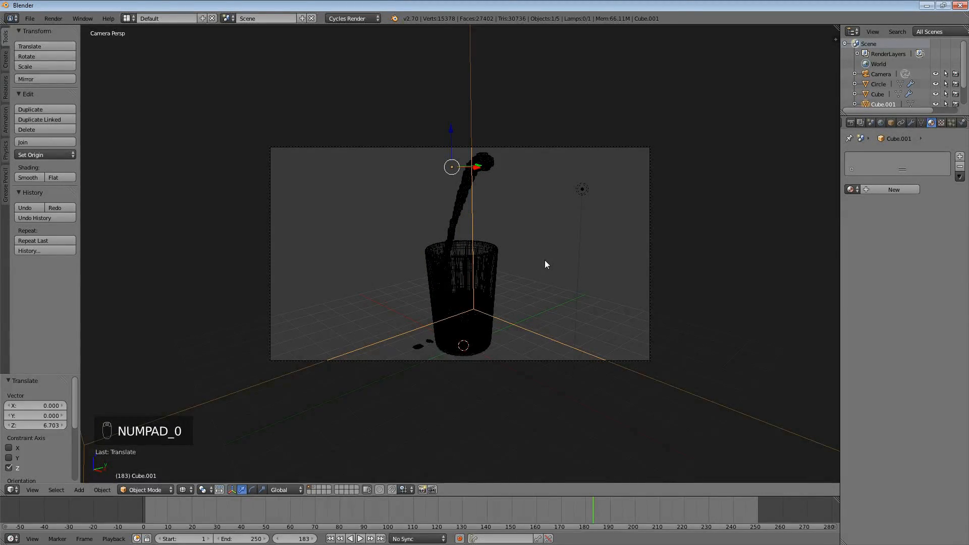
- Check the lamp and room from above, preview the camera view in Rendered shading, and return to Solid shading
right_click(576, 194)
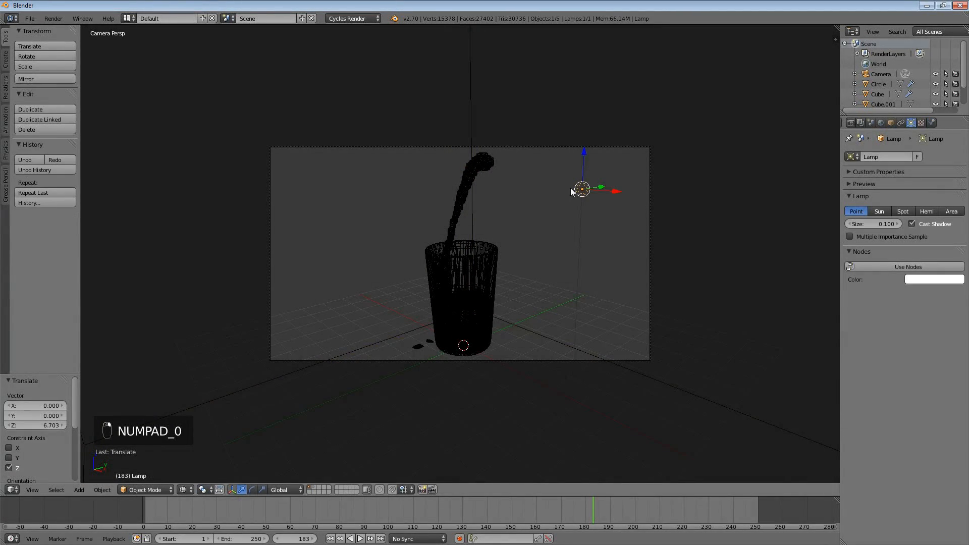
key(KP_7)
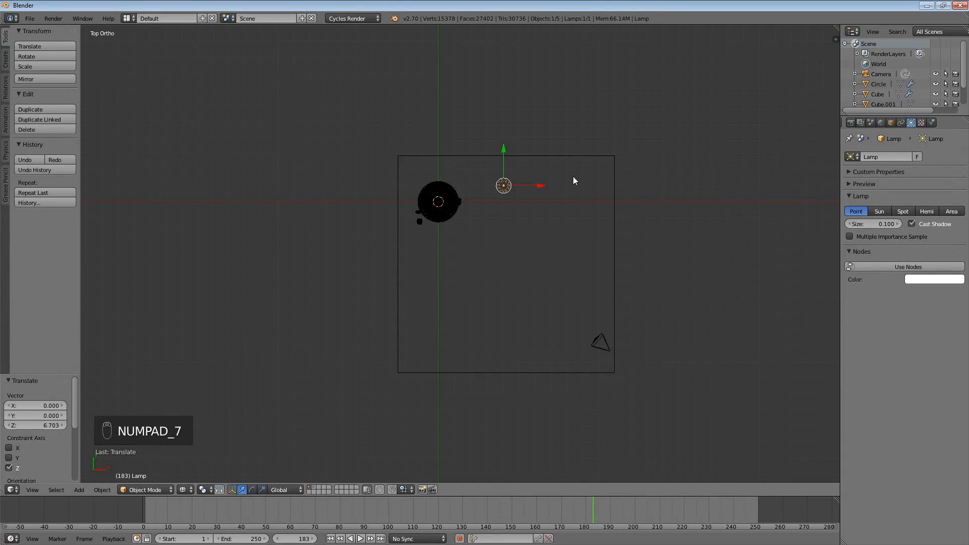
right_click(398, 168)
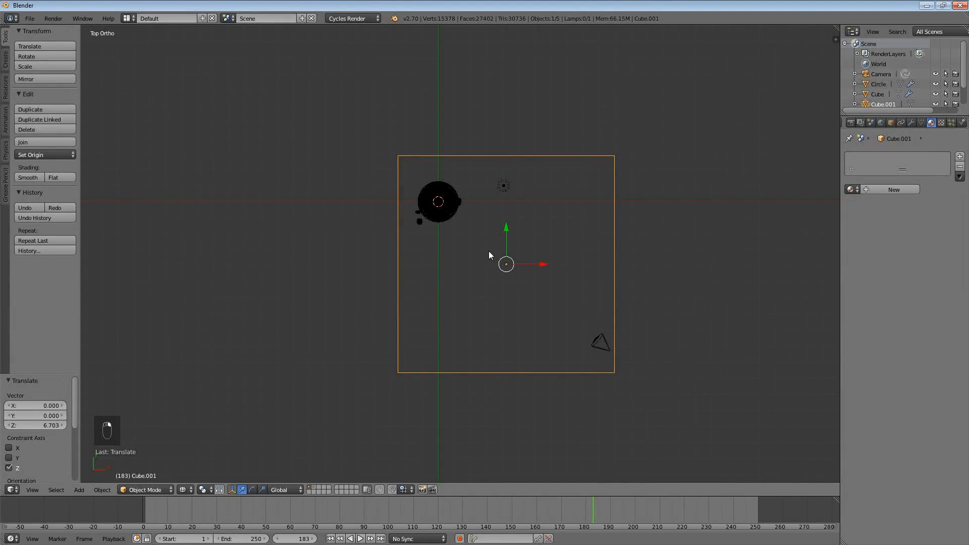
key(KP_0)
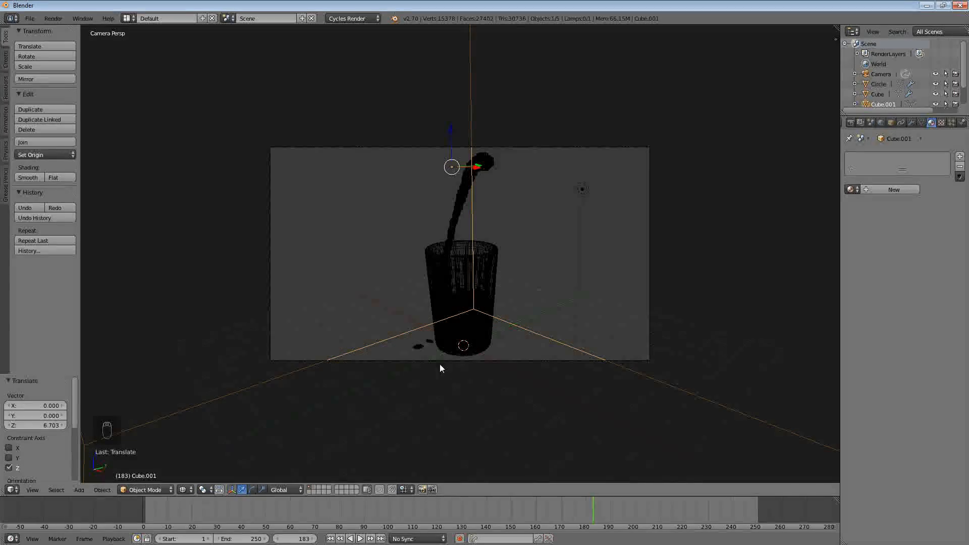
click(187, 490)
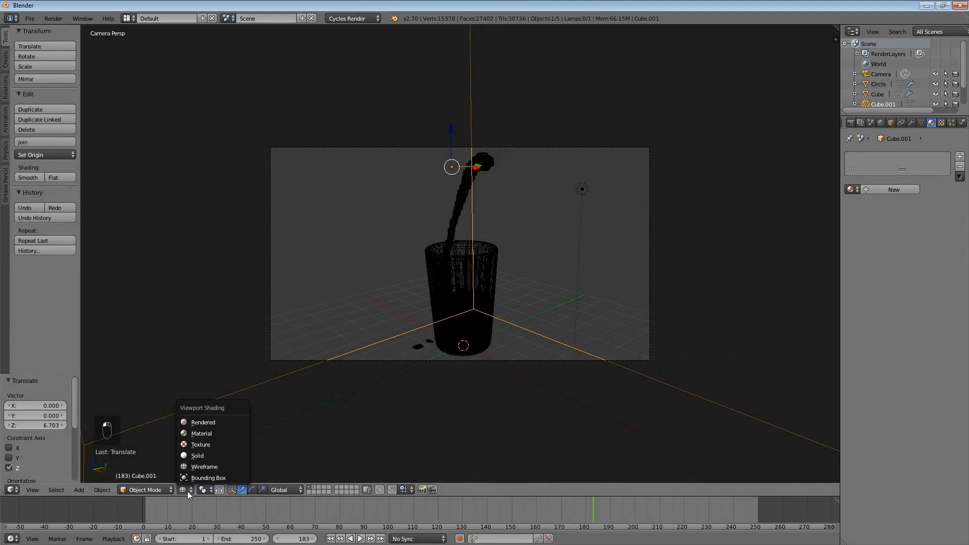
click(200, 424)
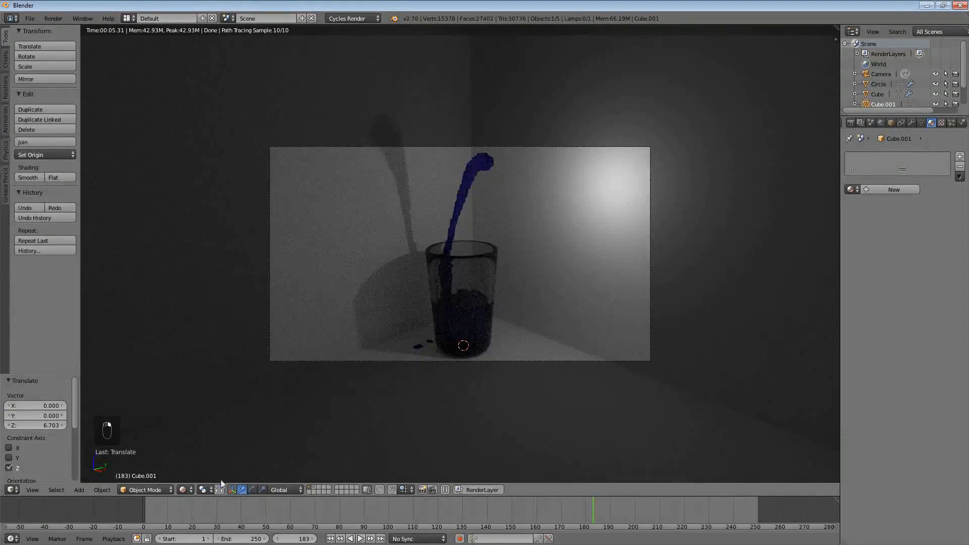
click(180, 489)
click(191, 456)
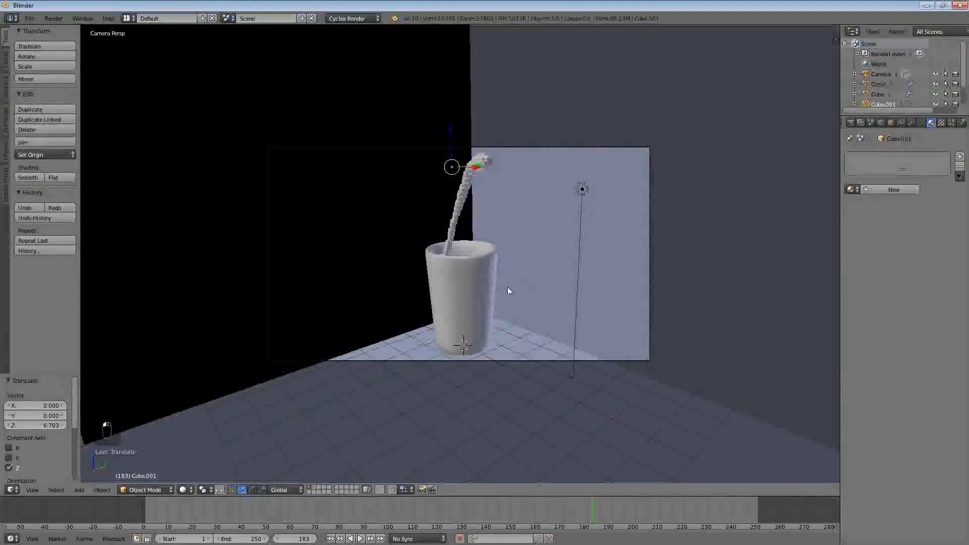
- Move the lamp -2.209 along the Y axis, cancelling any further Y move
right_click(583, 190)
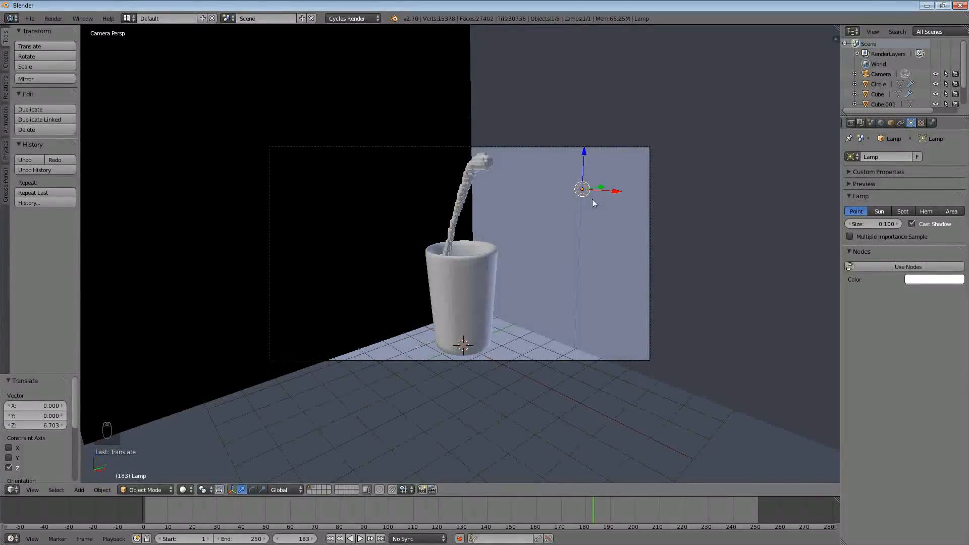
key(g)
key(y)
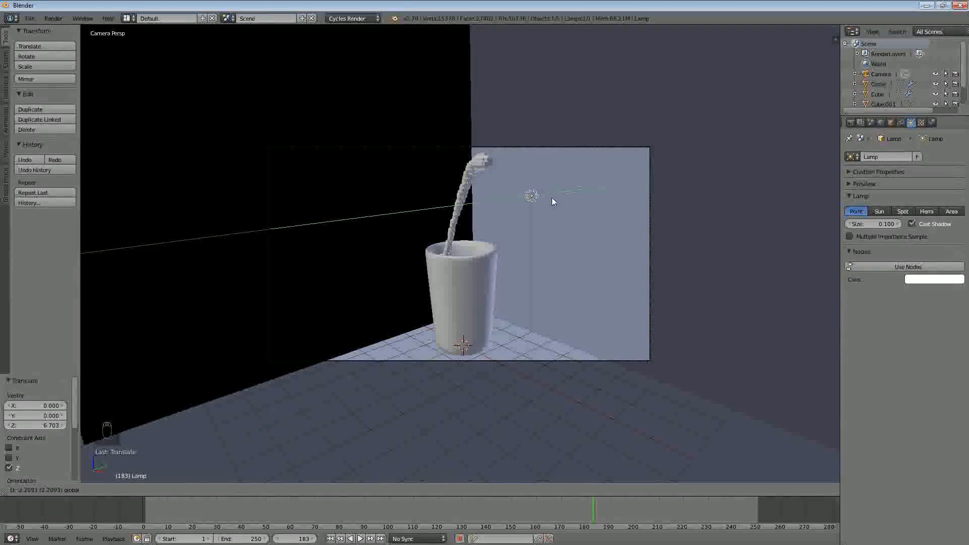
click(552, 198)
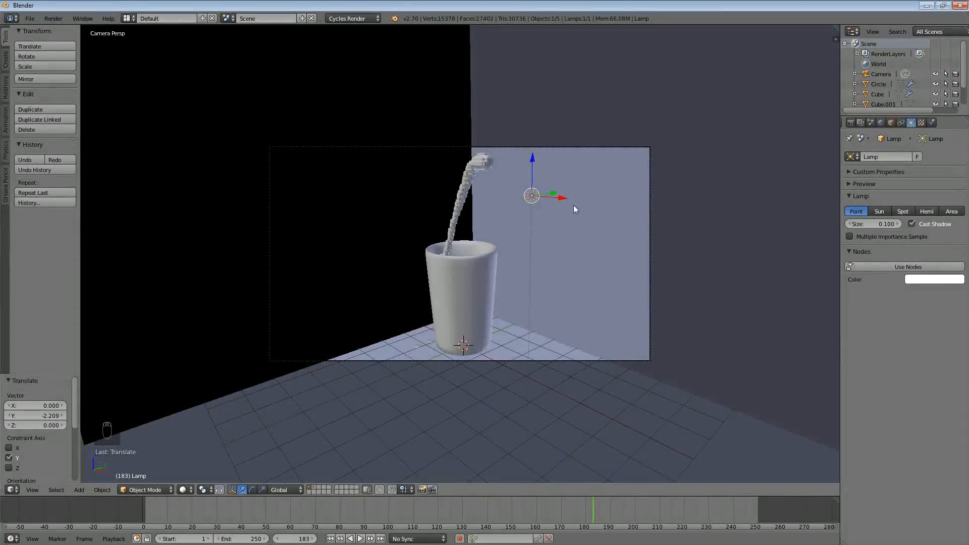
key(g)
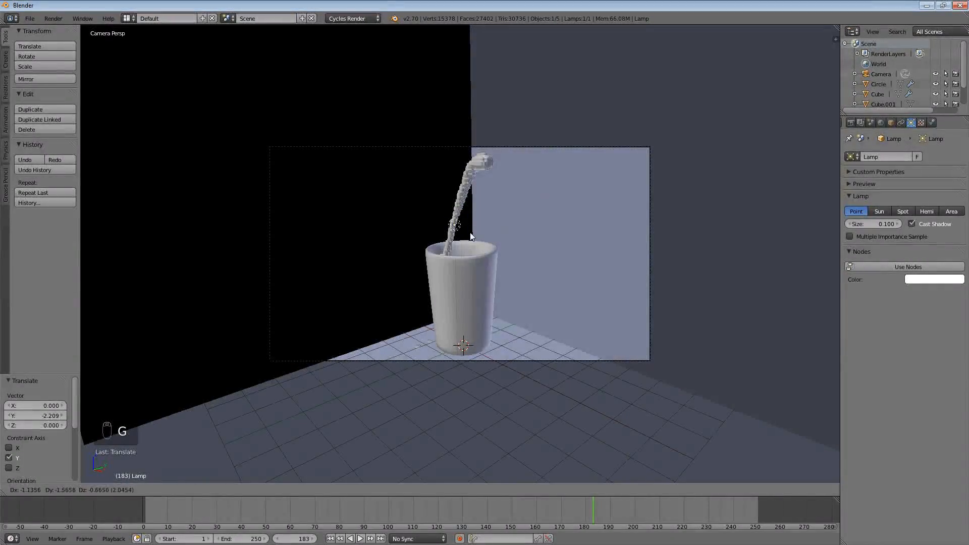
key(y)
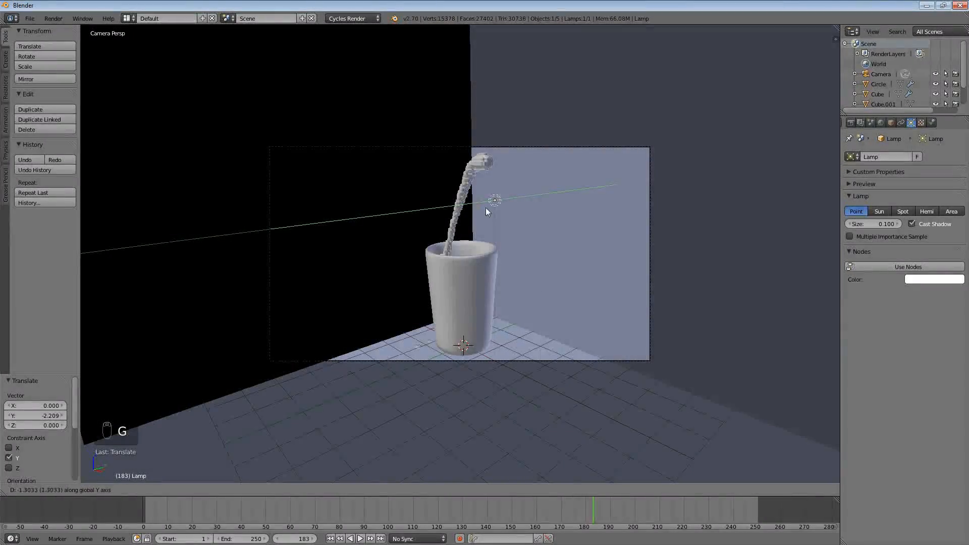
right_click(546, 207)
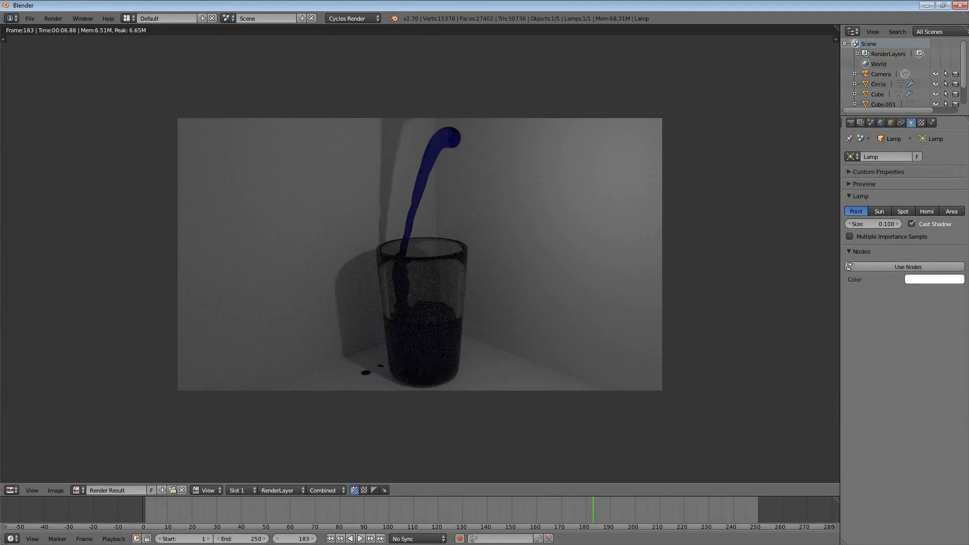
- Render frame 183 and place the reference image window beside the result to compare the lighting and shadows
drag(892, 135, 968, 107)
click(882, 14)
drag(968, 117, 640, 117)
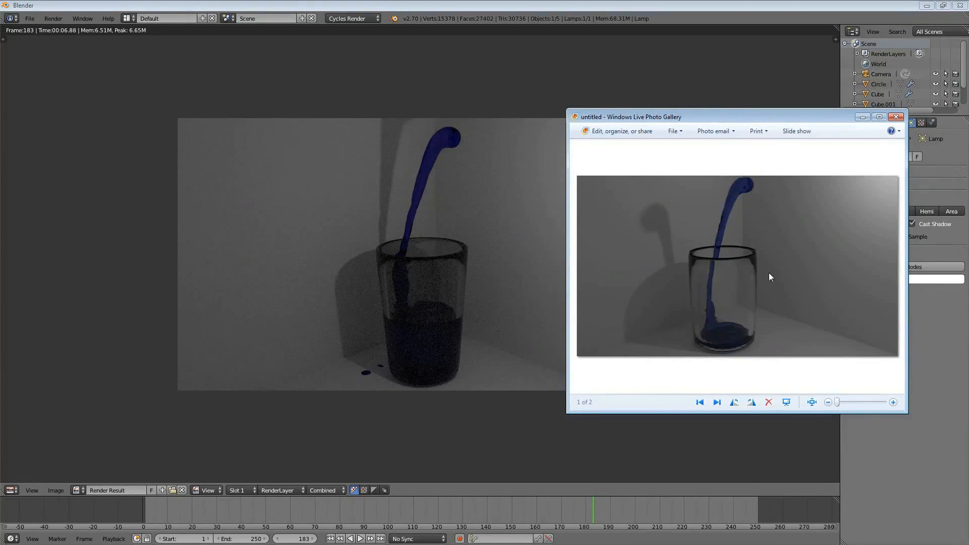
- Move the reference image window out of the way and set the Cycles render samples to 500
drag(639, 119, 968, 151)
click(910, 342)
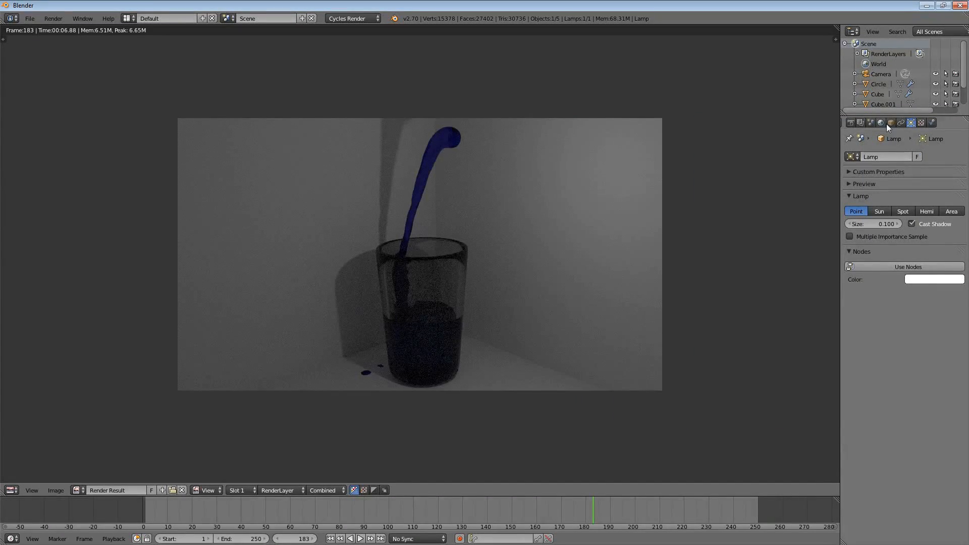
scroll(889, 124, up, 1)
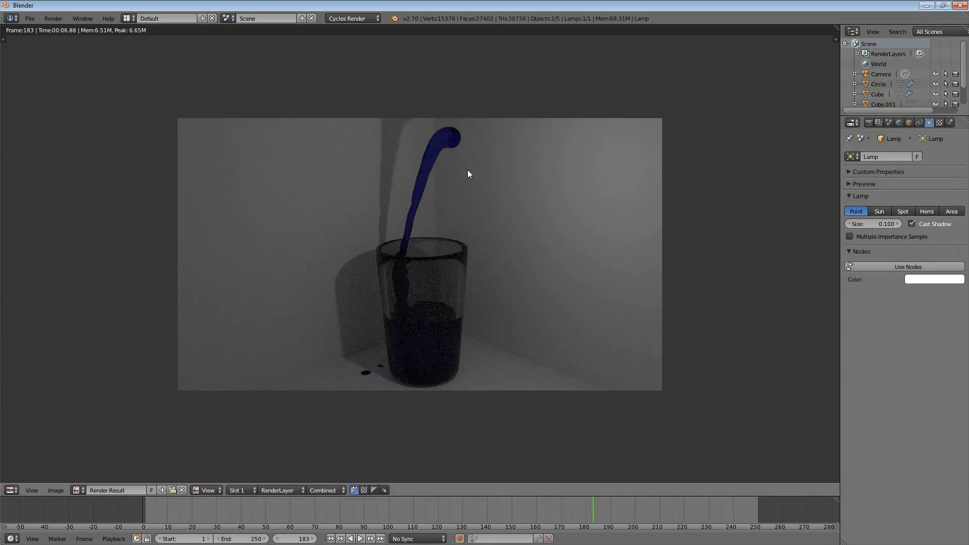
click(871, 122)
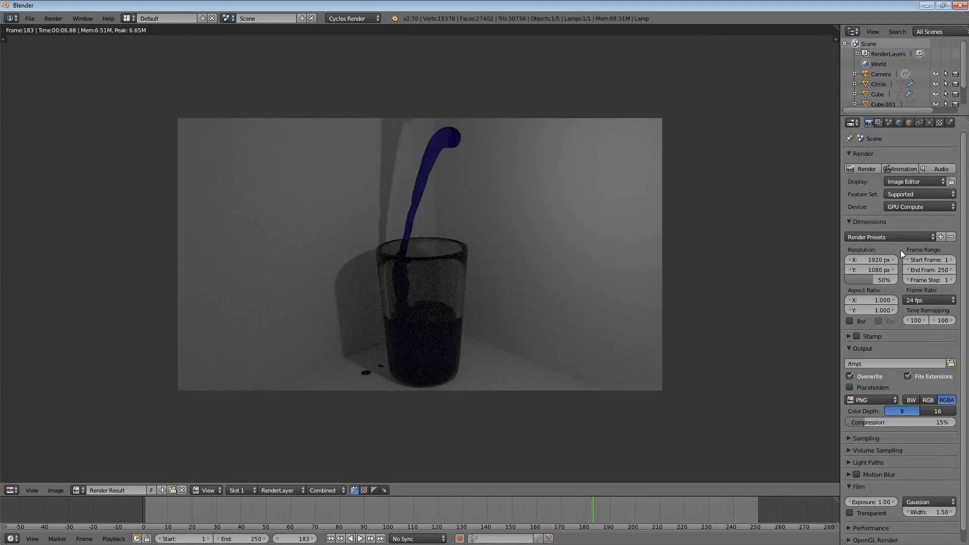
scroll(900, 249, down, 1)
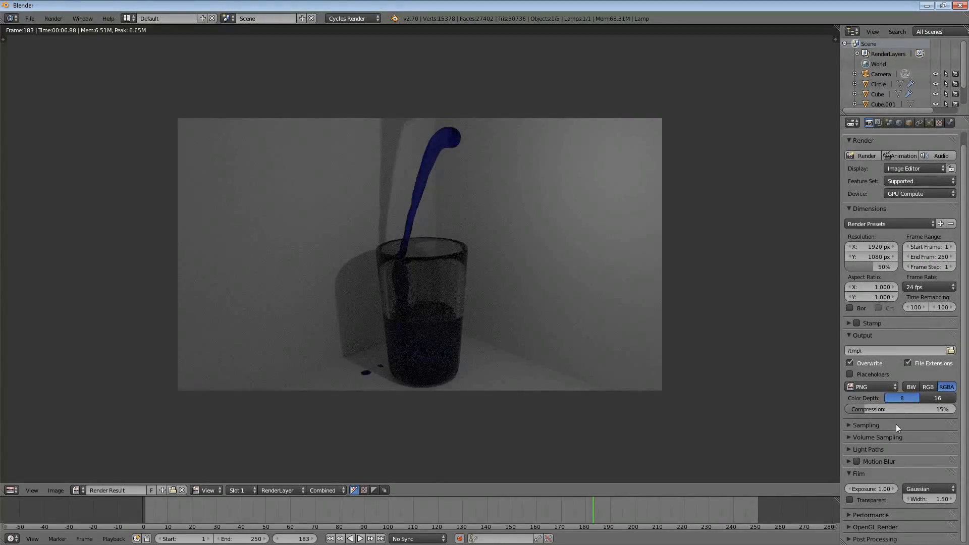
click(849, 425)
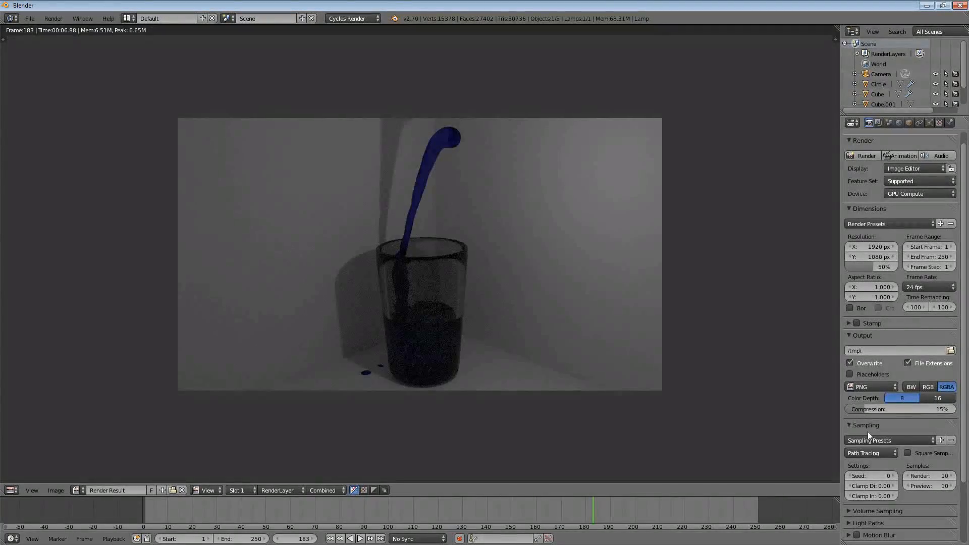
scroll(868, 431, down, 3)
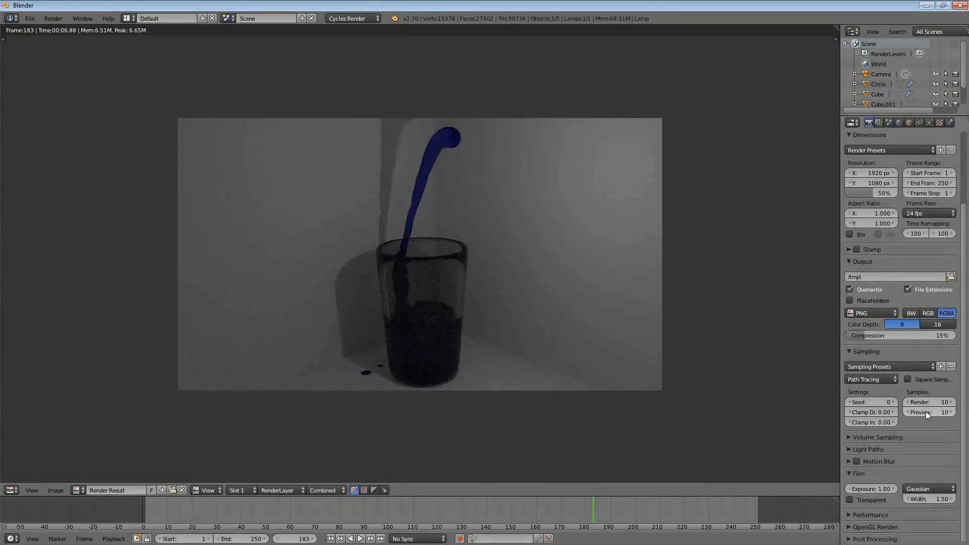
click(928, 404)
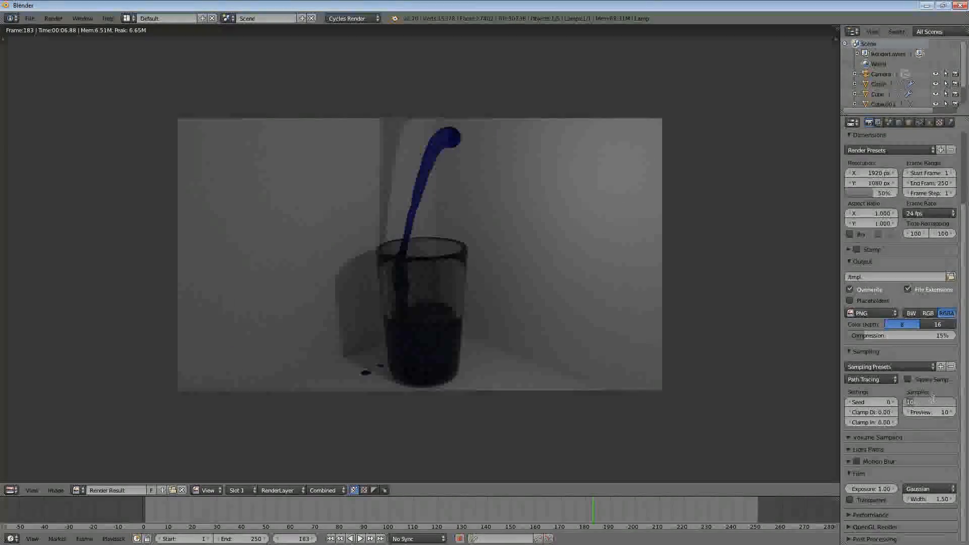
text(500)
key(Return)
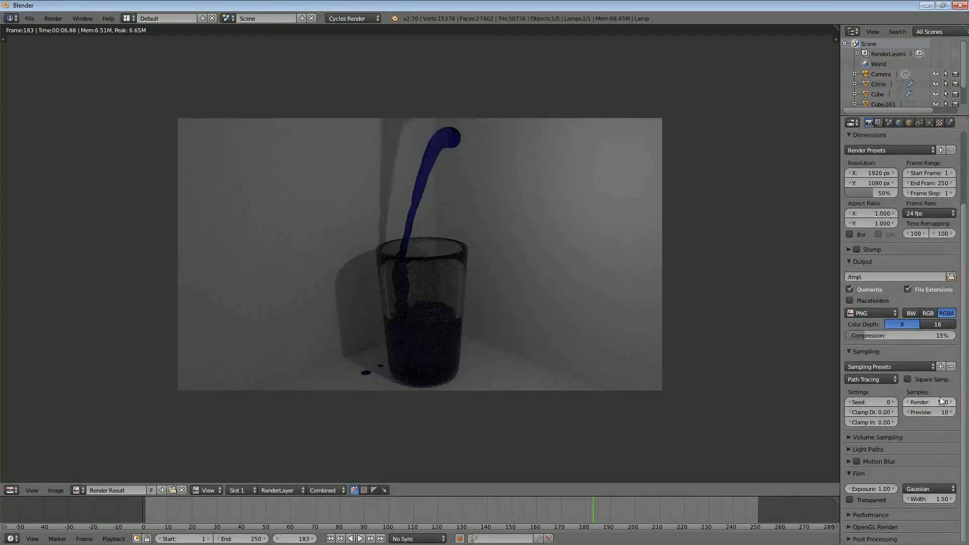
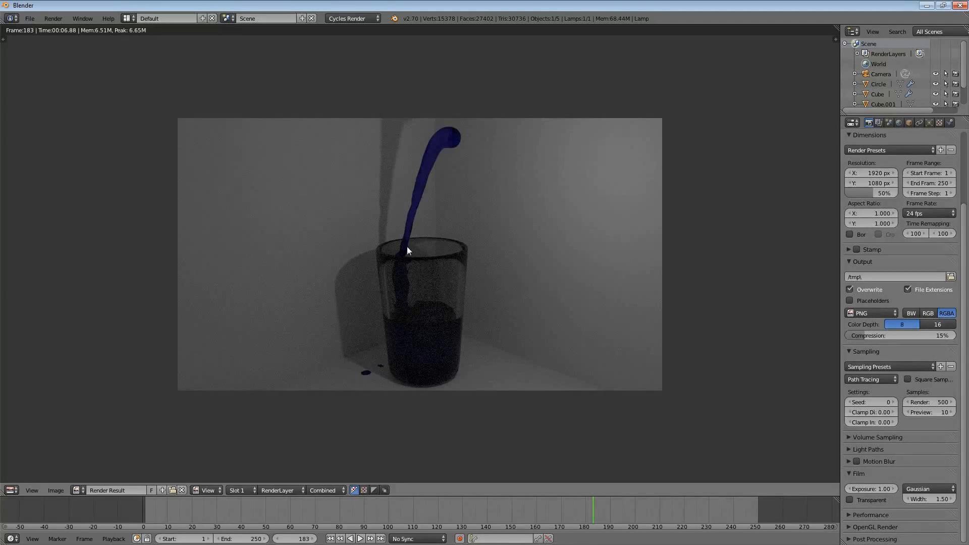
- Raise the render resolution scale to 100% and start a trial render of frame 183, stopping it early
drag(875, 194, 902, 194)
key(F12)
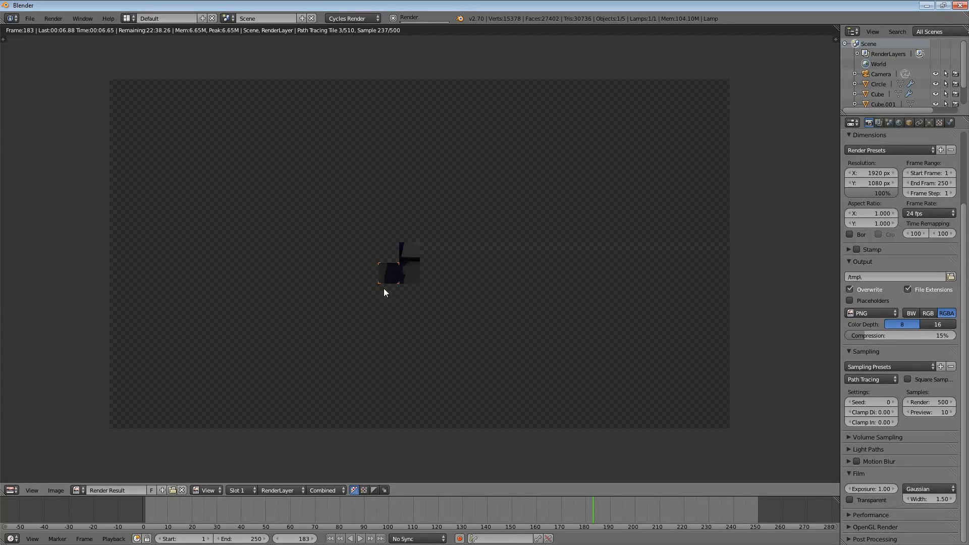
key(Escape)
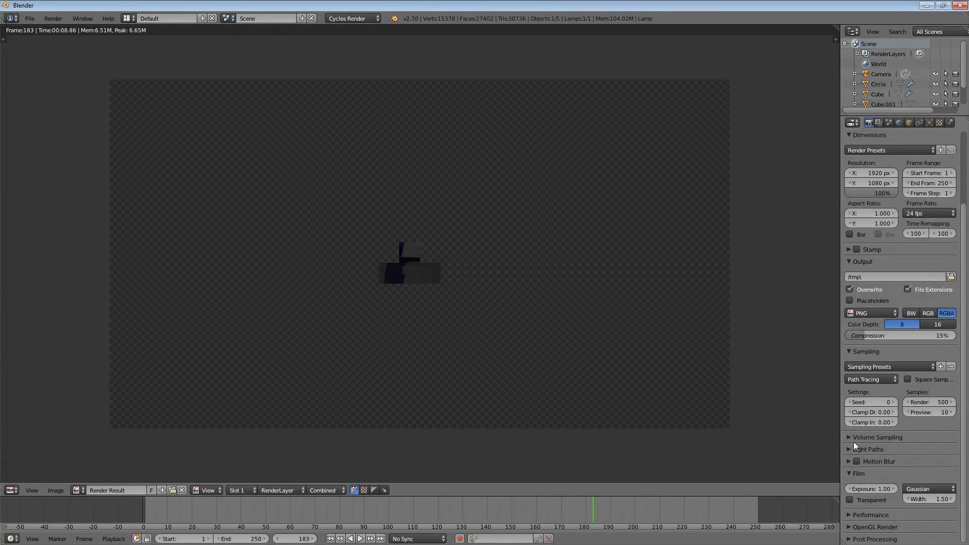
- Set the render tile size to 256 by 256 in the performance settings and start the render of frame 183 again
scroll(852, 449, down, 2)
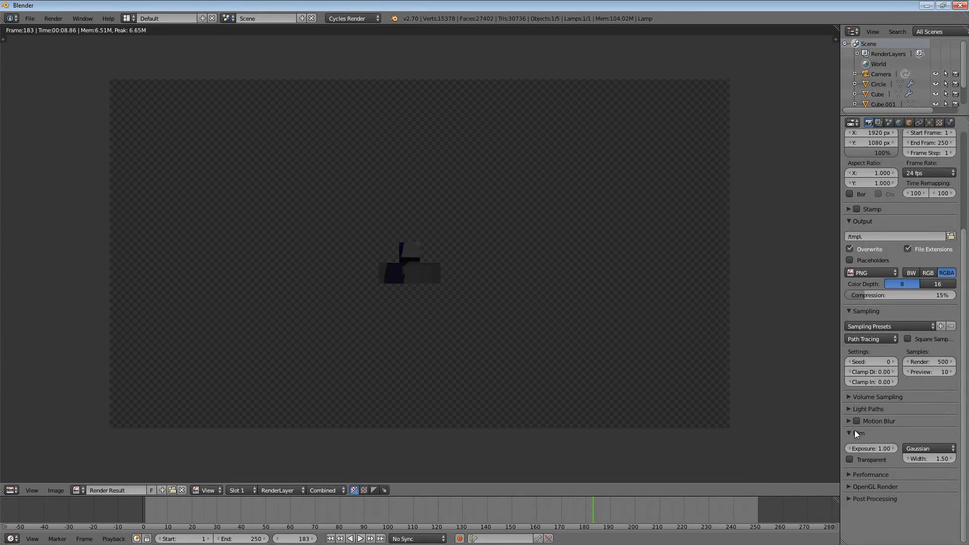
click(861, 475)
scroll(860, 465, down, 3)
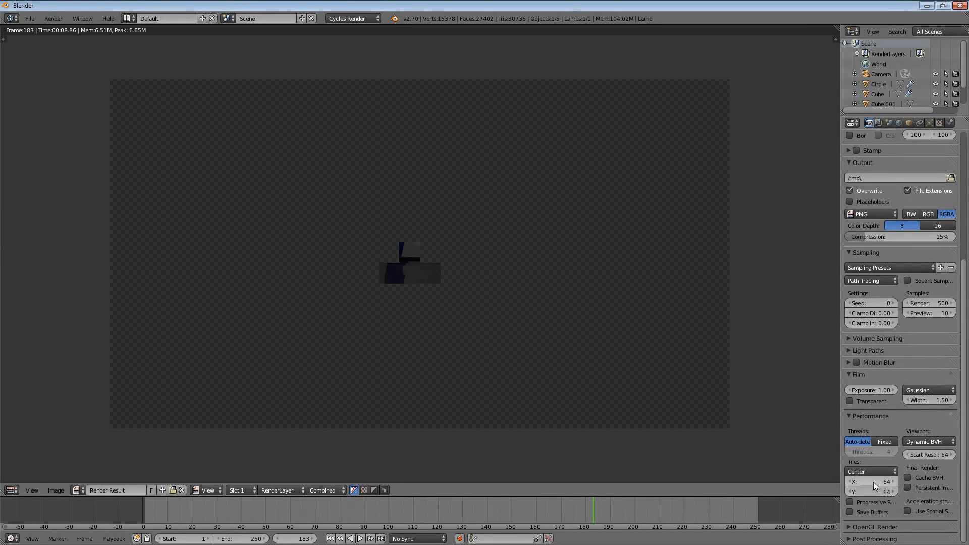
click(873, 483)
text(256)
key(Tab)
text(25)
key(Return)
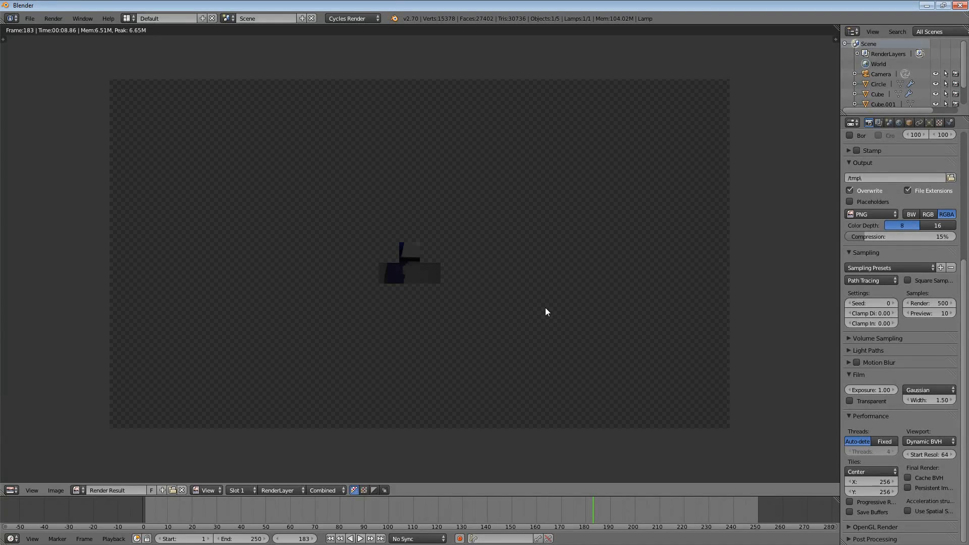
key(F12)
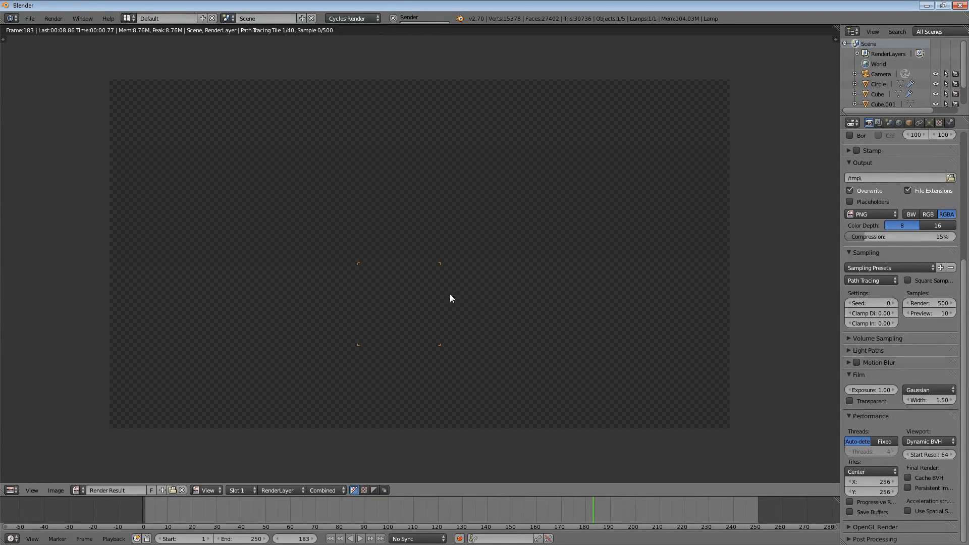